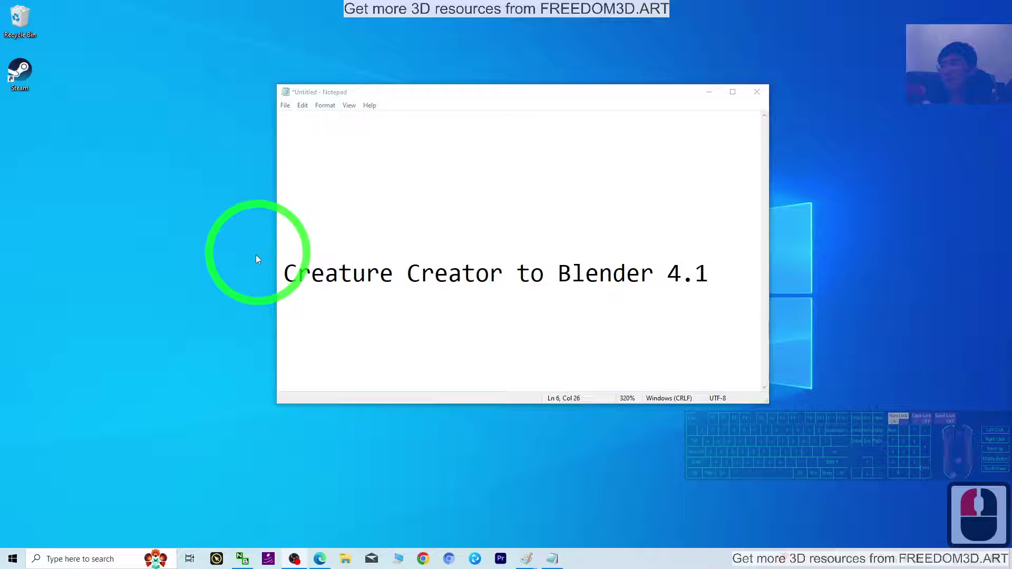
drag(285, 273, 503, 268)
click(516, 284)
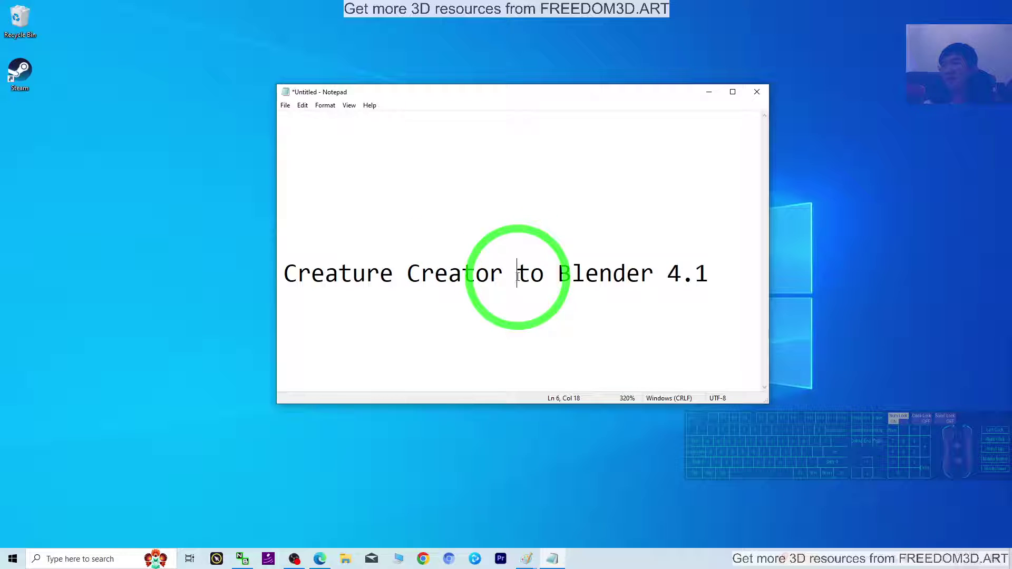
drag(554, 274, 712, 279)
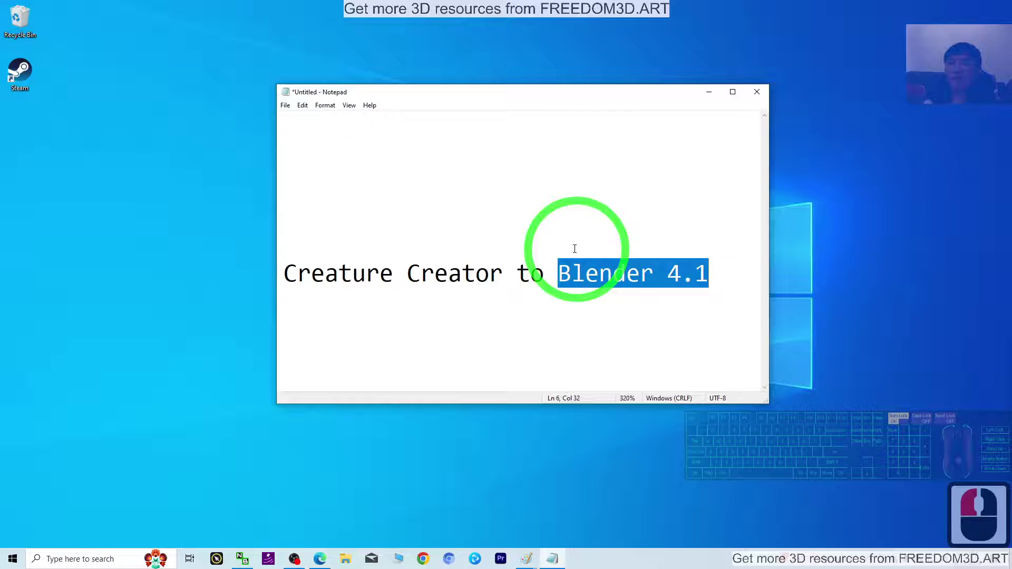
click(556, 270)
drag(558, 272, 709, 273)
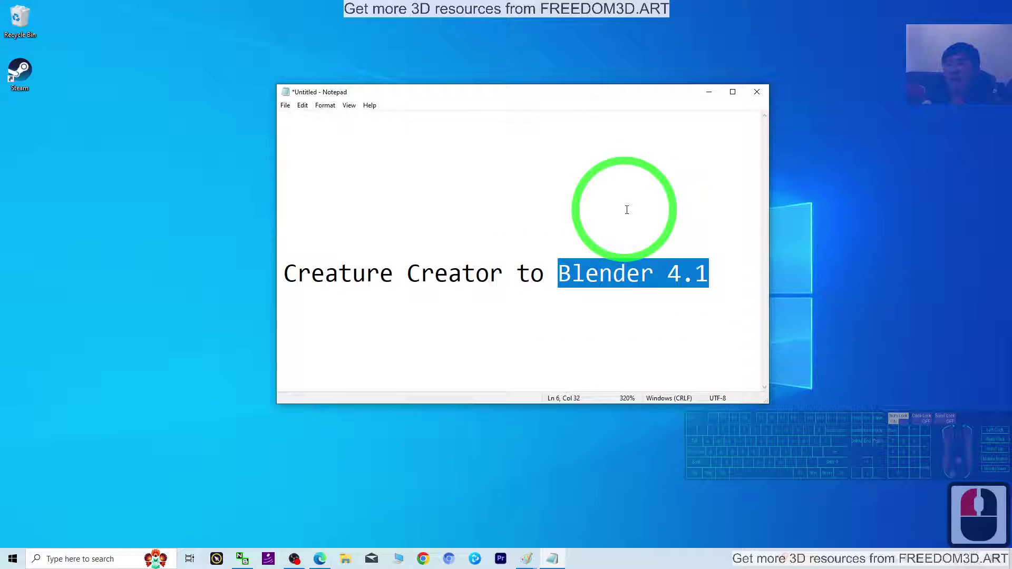
click(632, 221)
drag(560, 273, 707, 273)
click(710, 175)
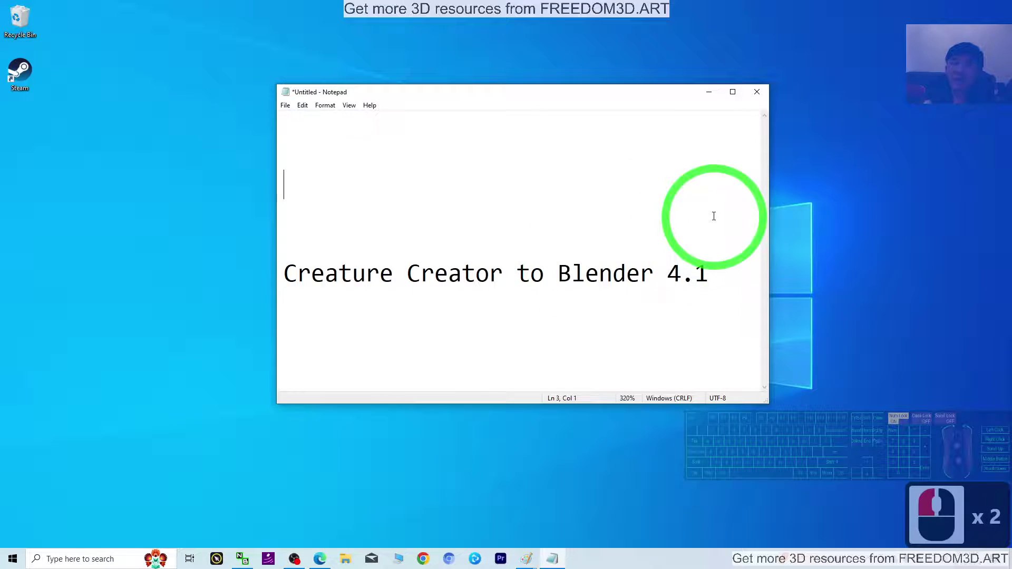
drag(710, 270, 205, 278)
click(423, 254)
drag(500, 272, 224, 295)
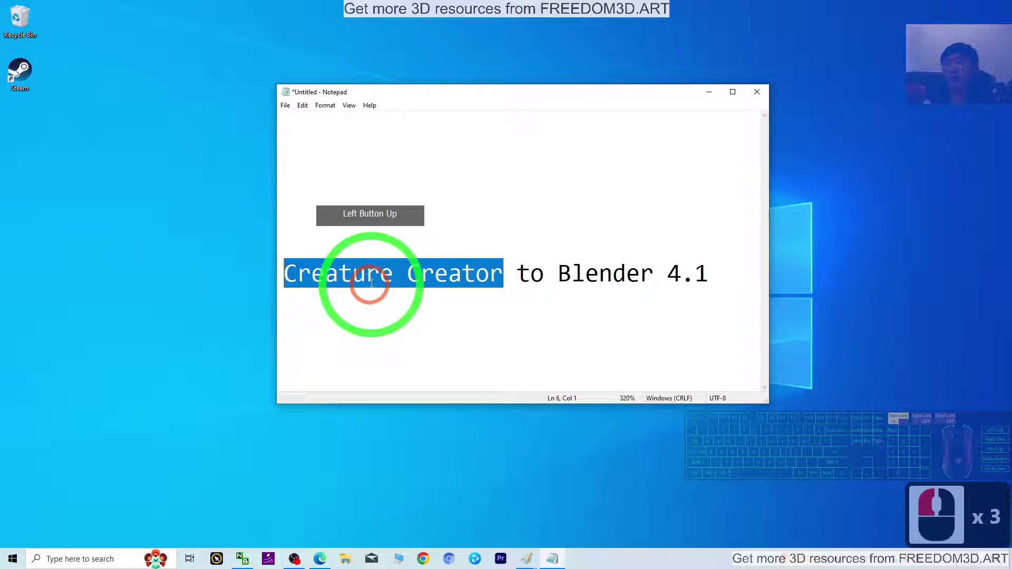
- Minimize the Notepad window, open Steam and show the Spore page in the game library
click(709, 91)
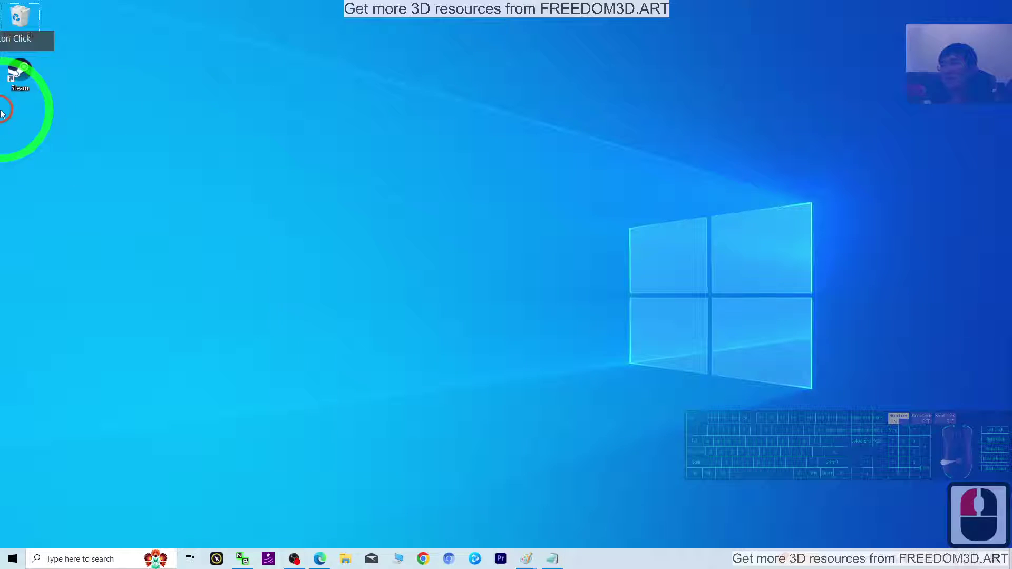
double_click(23, 76)
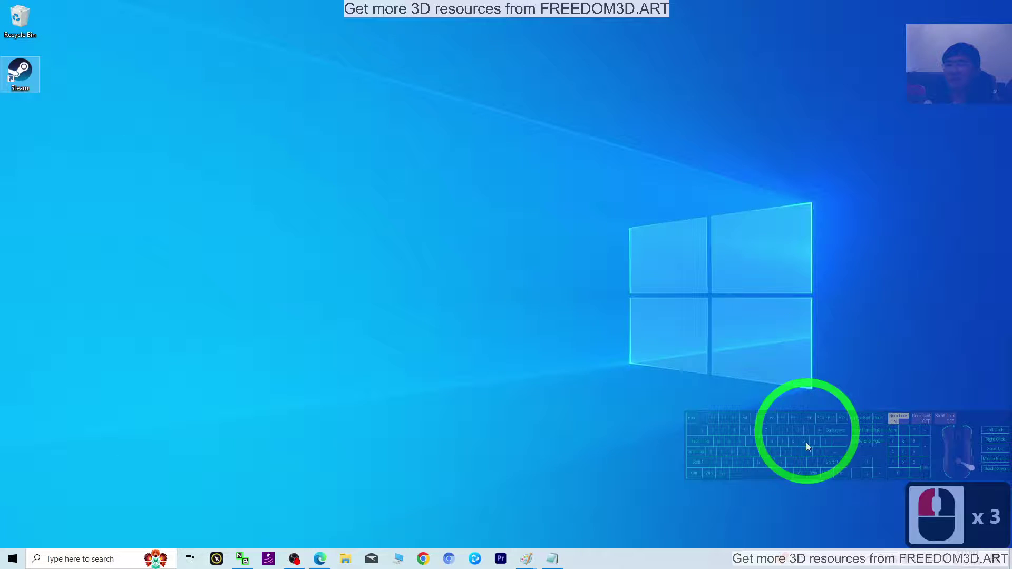
click(869, 559)
click(835, 497)
double_click(879, 537)
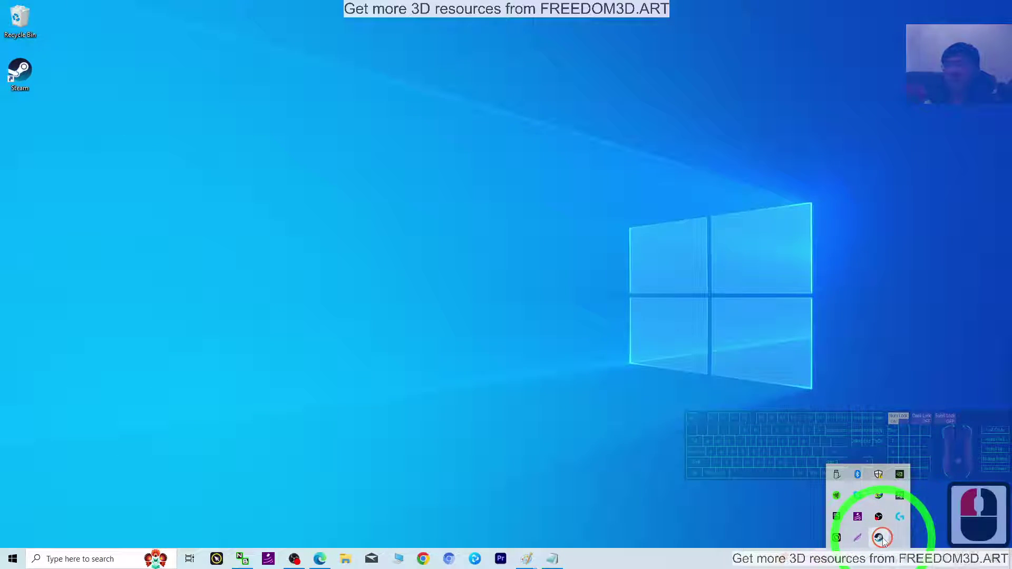
click(290, 95)
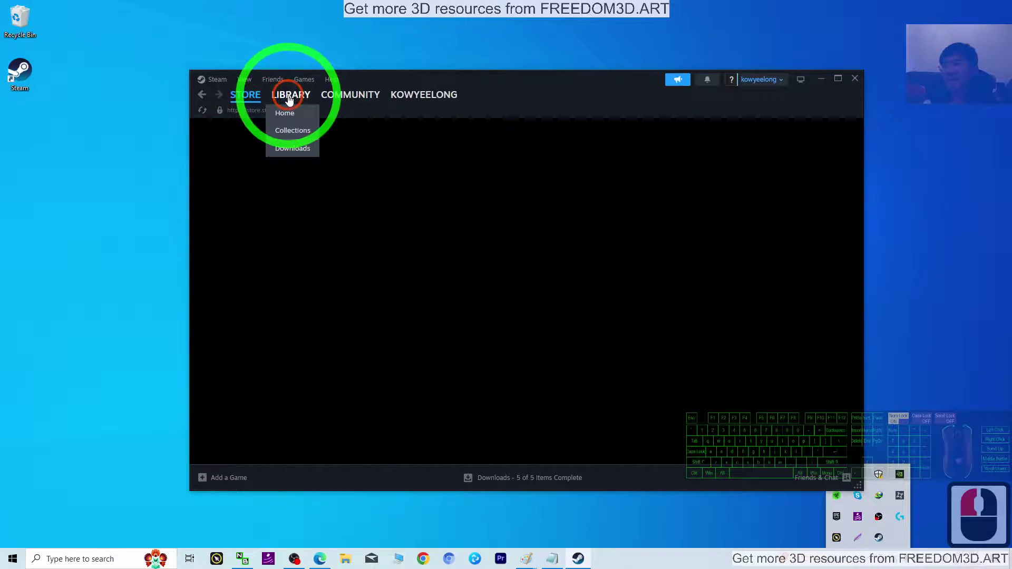
click(252, 334)
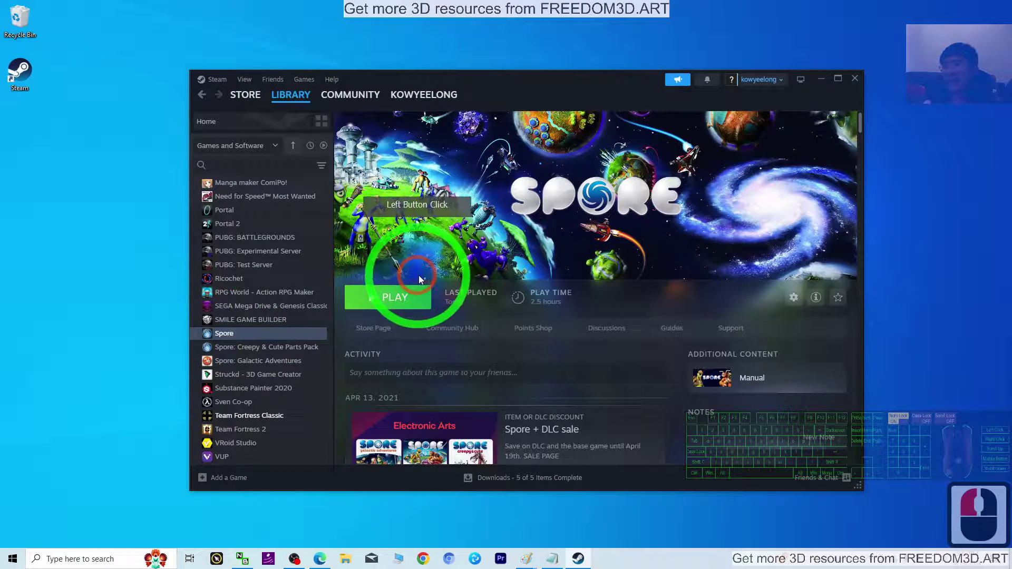
- Launch Spore, skip the intro and dismiss the account registration window to reach the main menu
scroll(642, 216, down, 2)
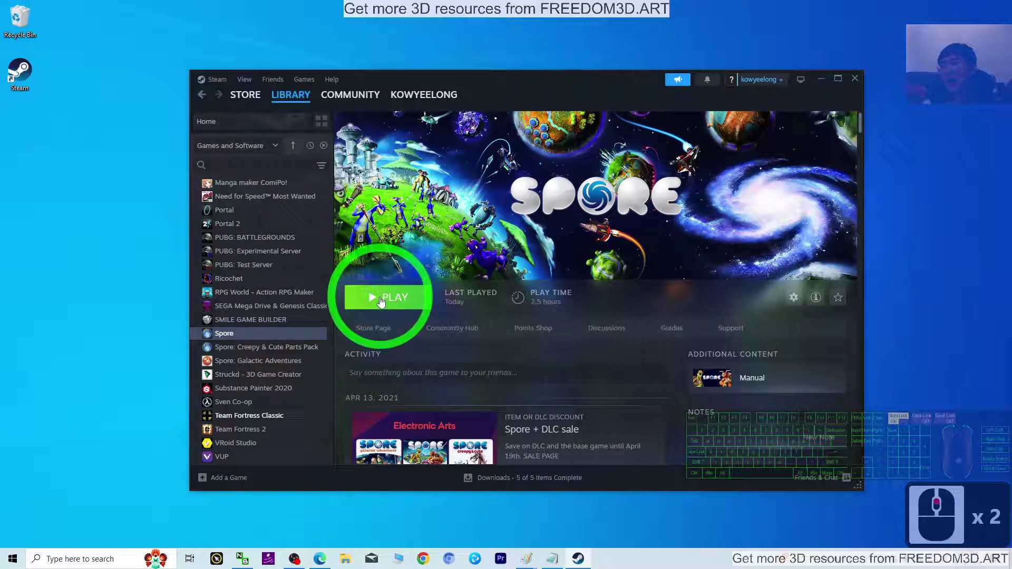
click(381, 299)
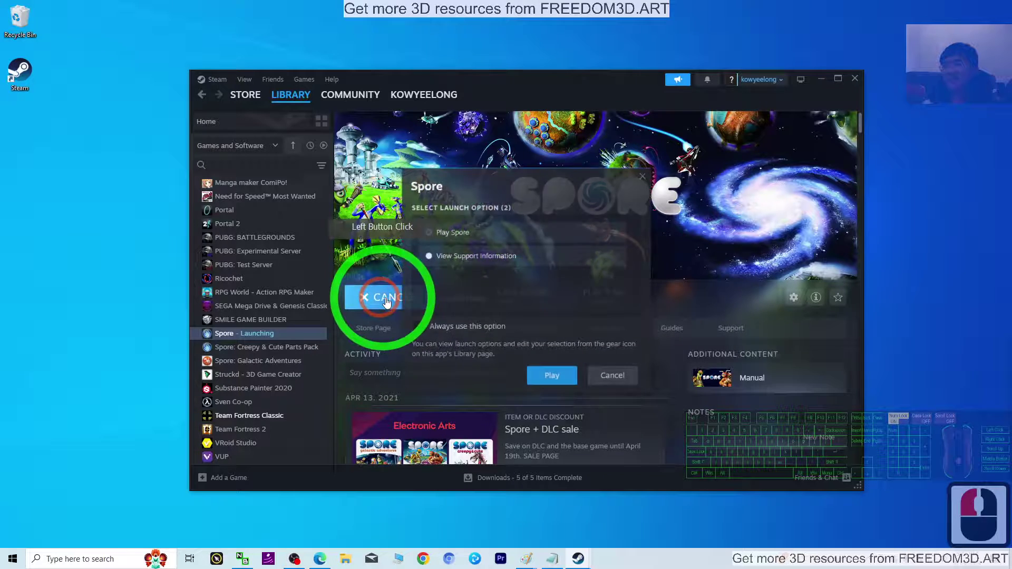
click(559, 375)
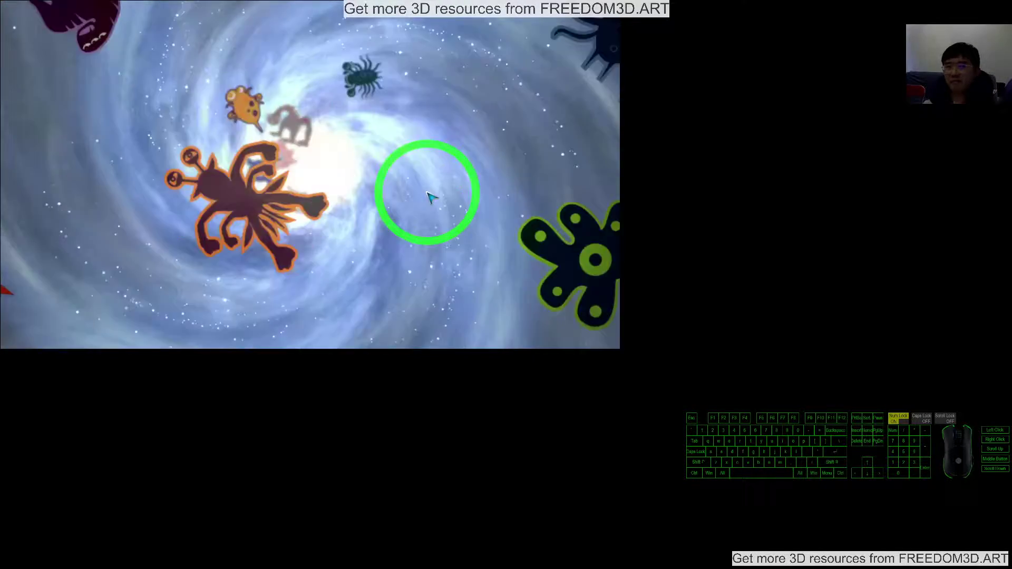
click(405, 193)
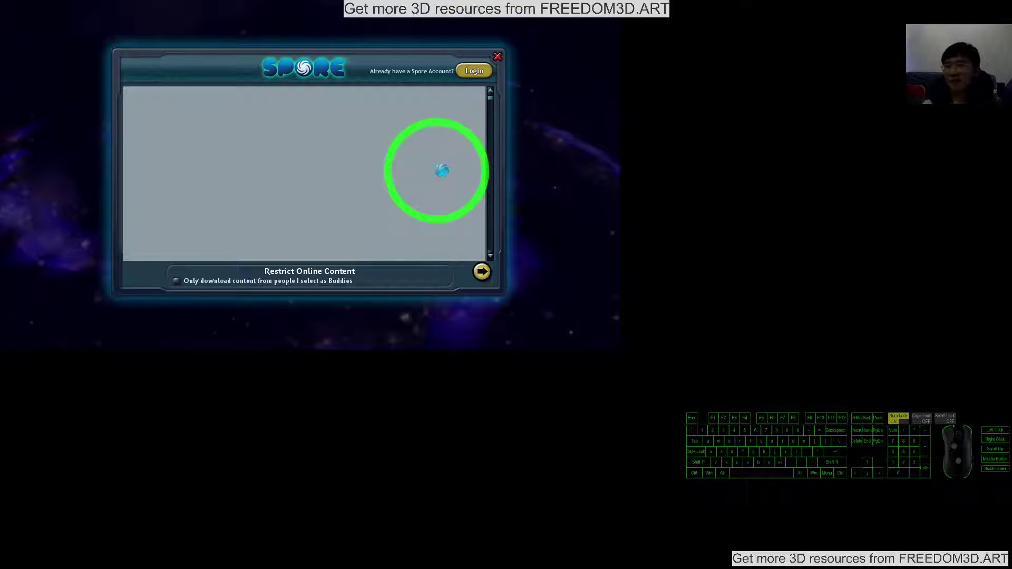
click(498, 57)
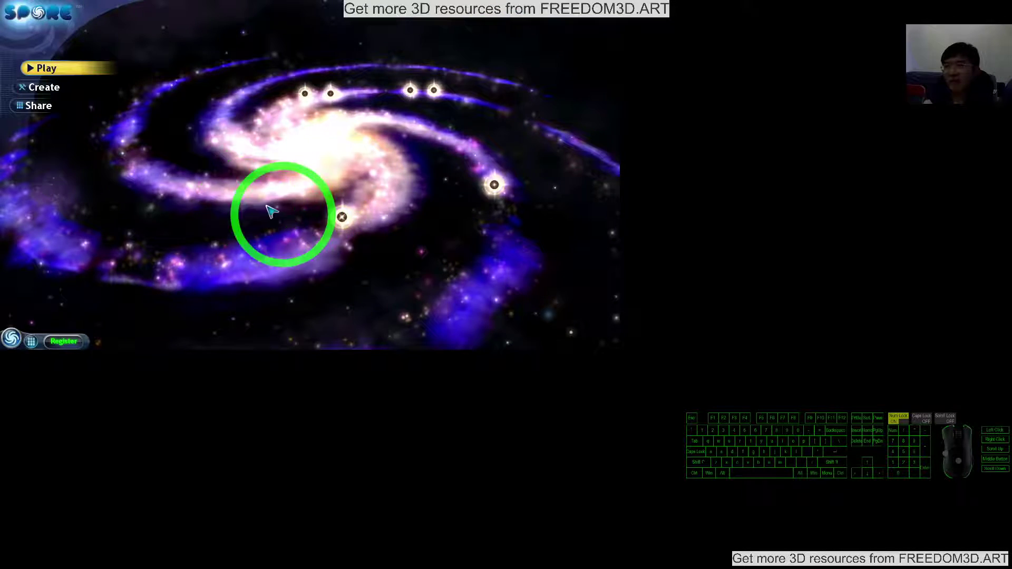
- Open the Creature Creator for evolved Tribal Stage creatures and start a new creation
click(52, 90)
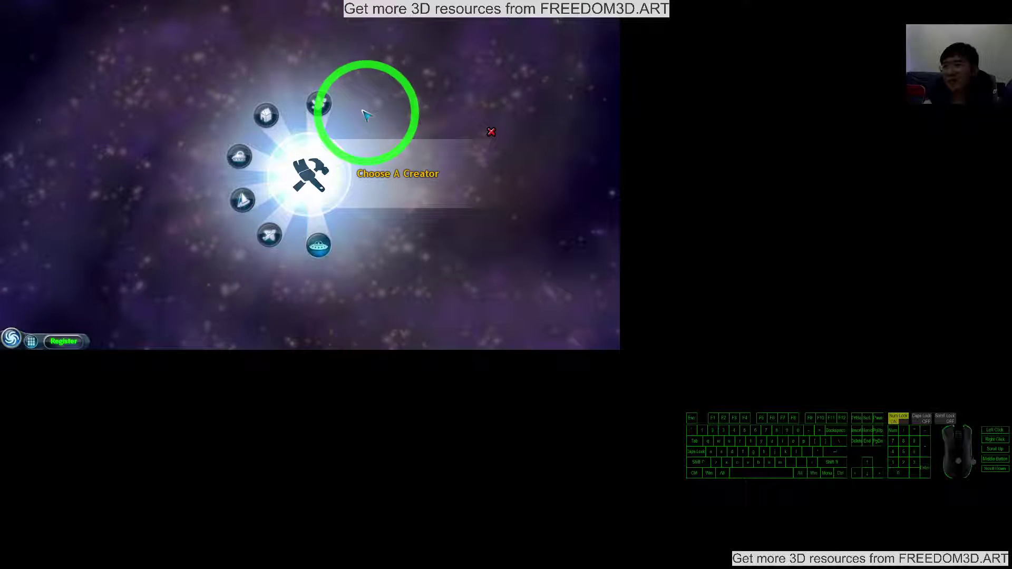
mouse_move(323, 104)
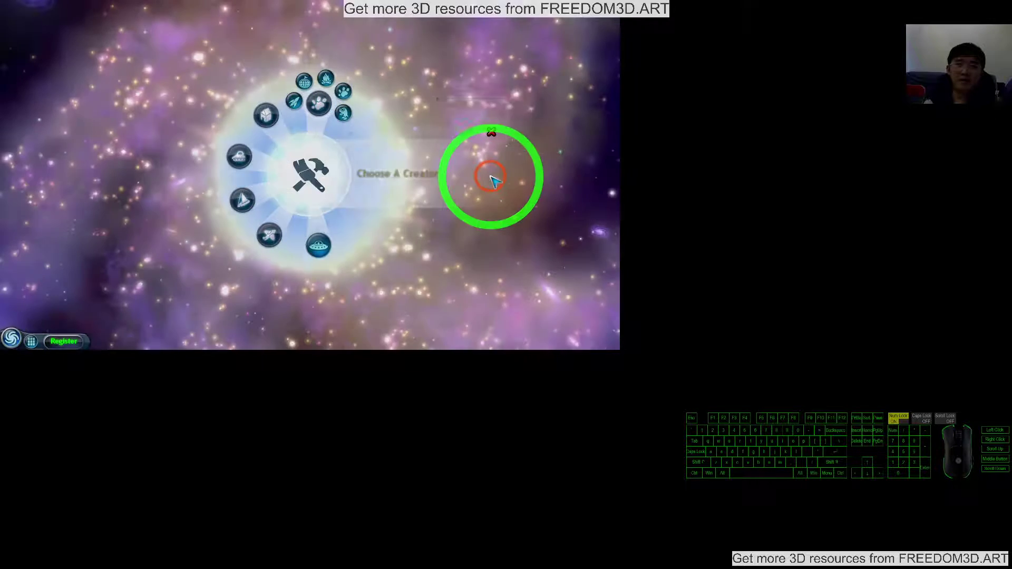
click(487, 176)
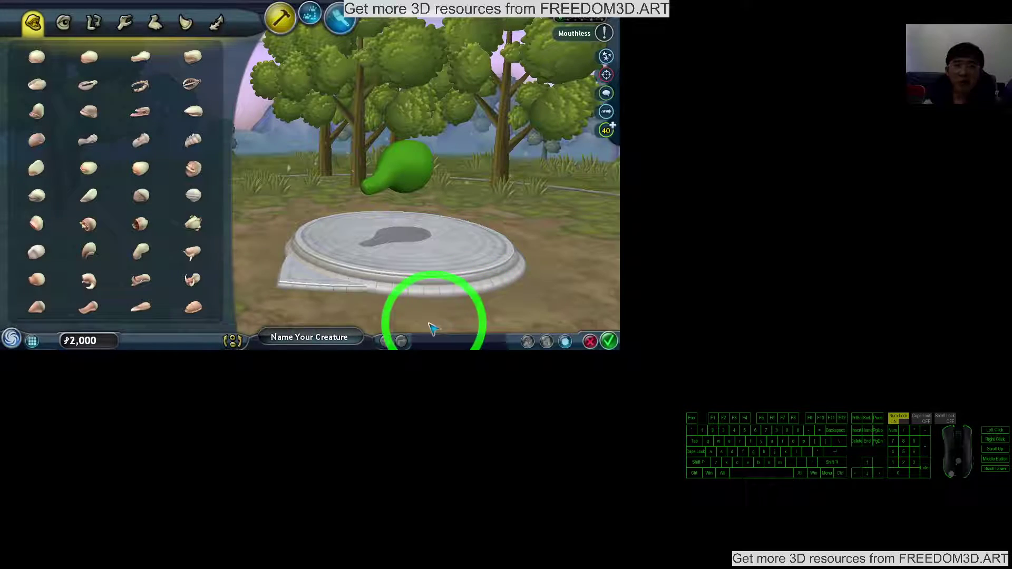
drag(519, 217, 465, 236)
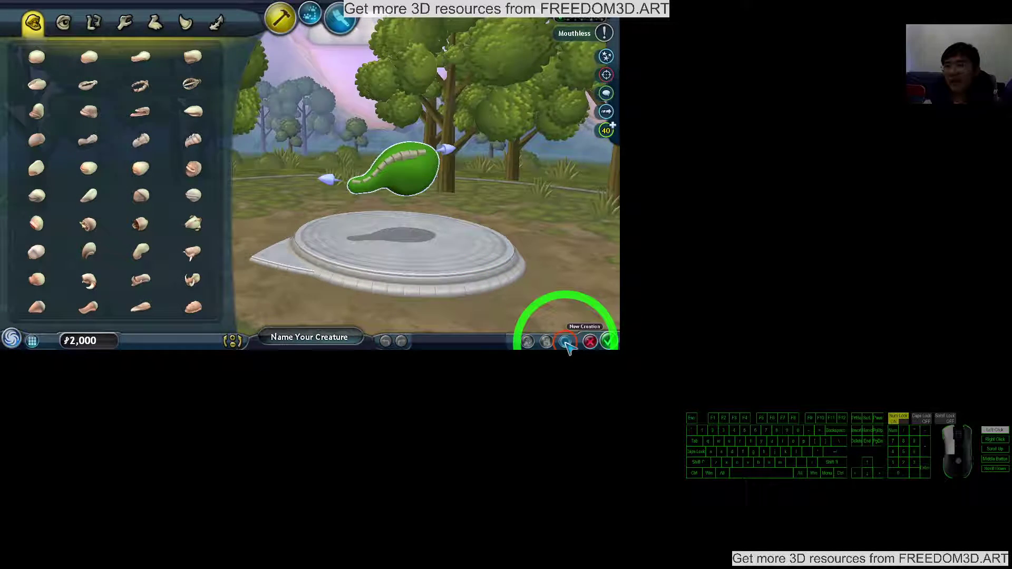
click(565, 342)
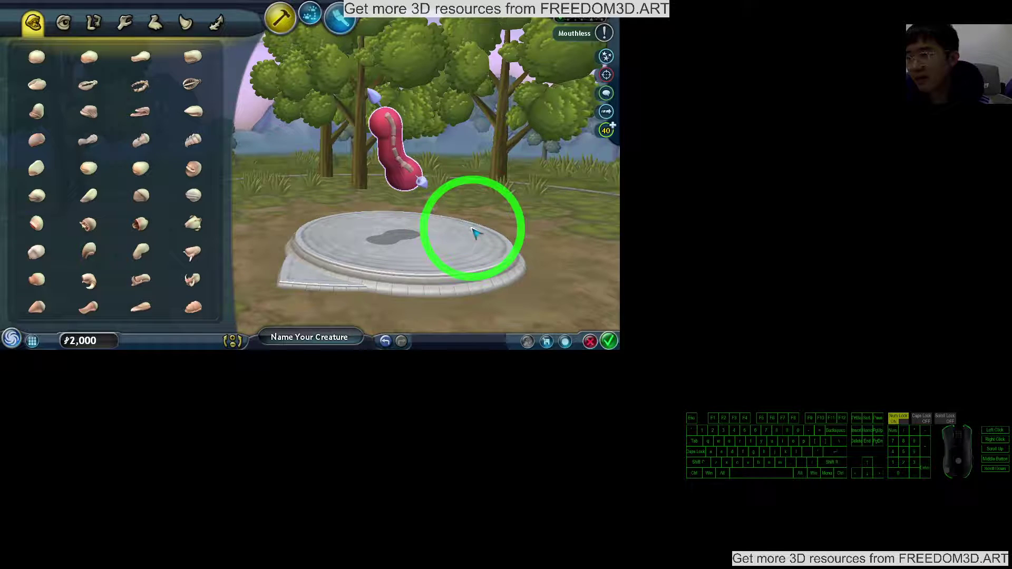
- Shape the body with a round head and a long upturned tail, and attach a toothed mouth to the front of the head
drag(474, 225, 539, 66)
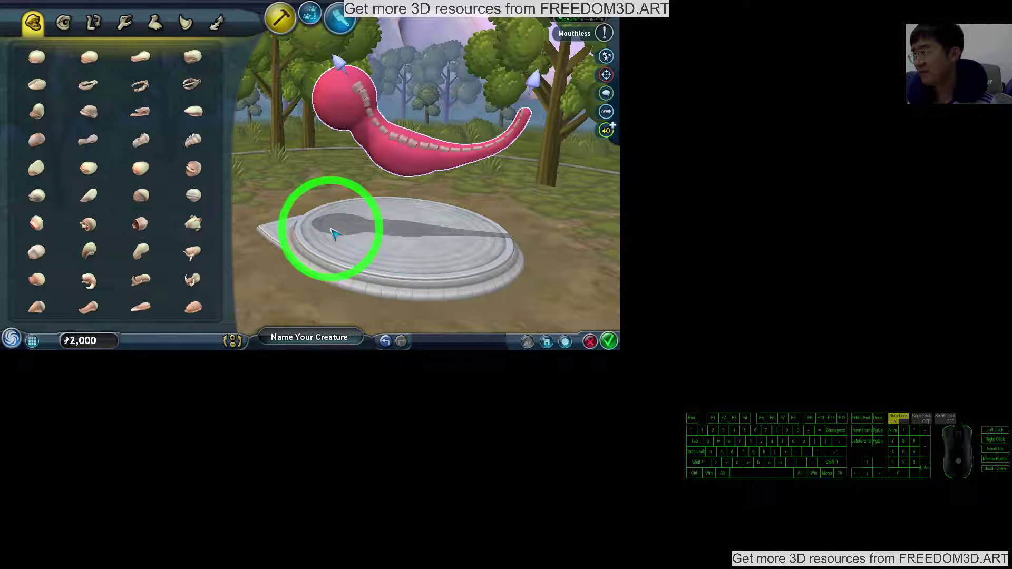
drag(369, 232, 253, 232)
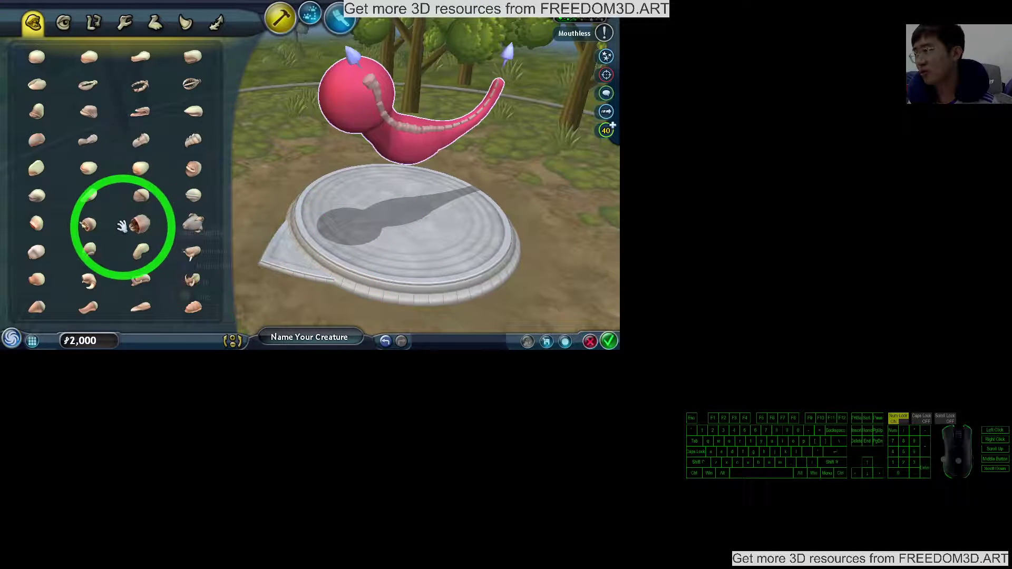
drag(87, 226, 333, 84)
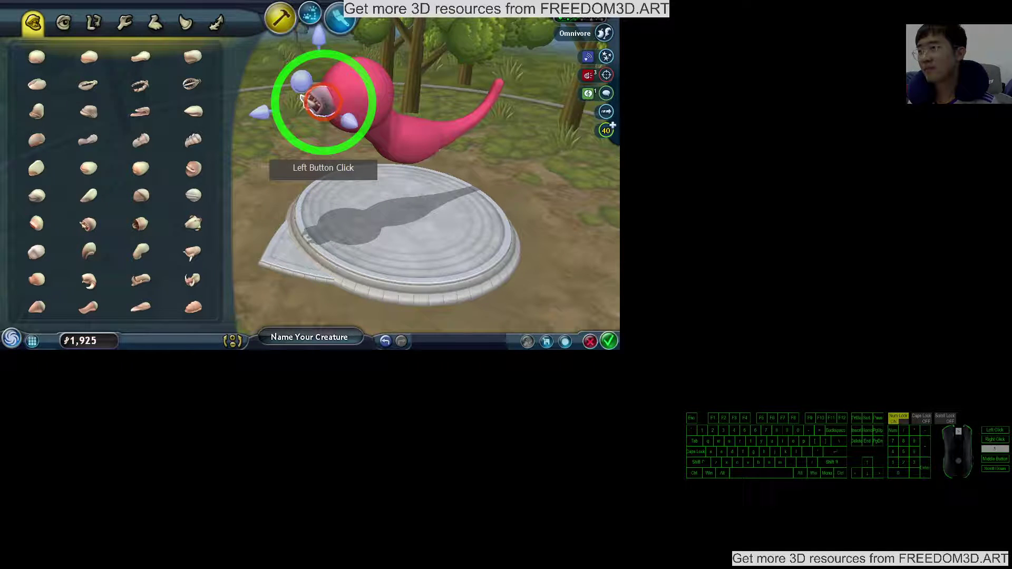
scroll(319, 103, down, 2)
scroll(329, 105, up, 2)
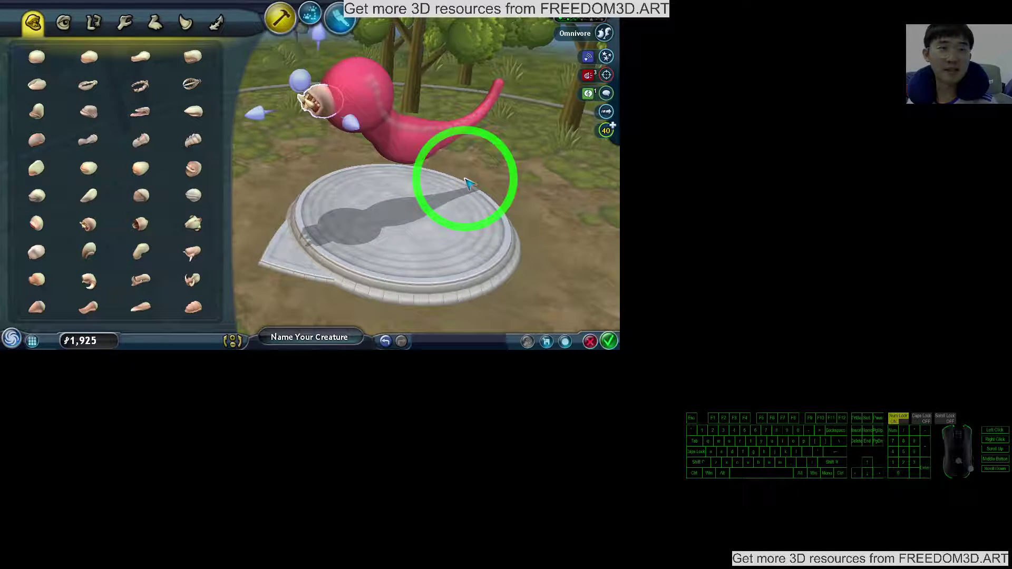
- Attach a pair of Furtive eyes to the sides of the head above the mouth
drag(466, 180, 429, 192)
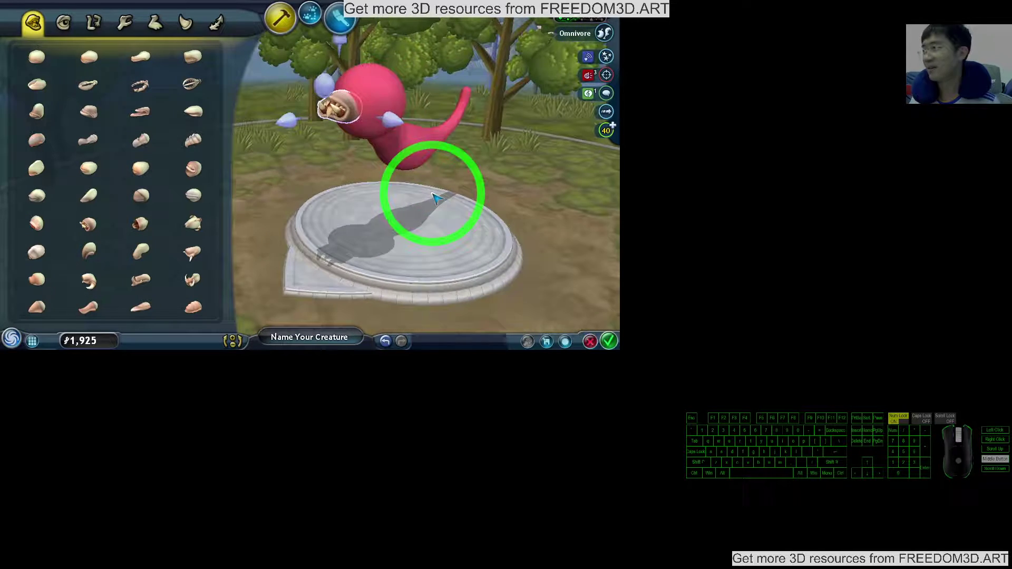
click(63, 22)
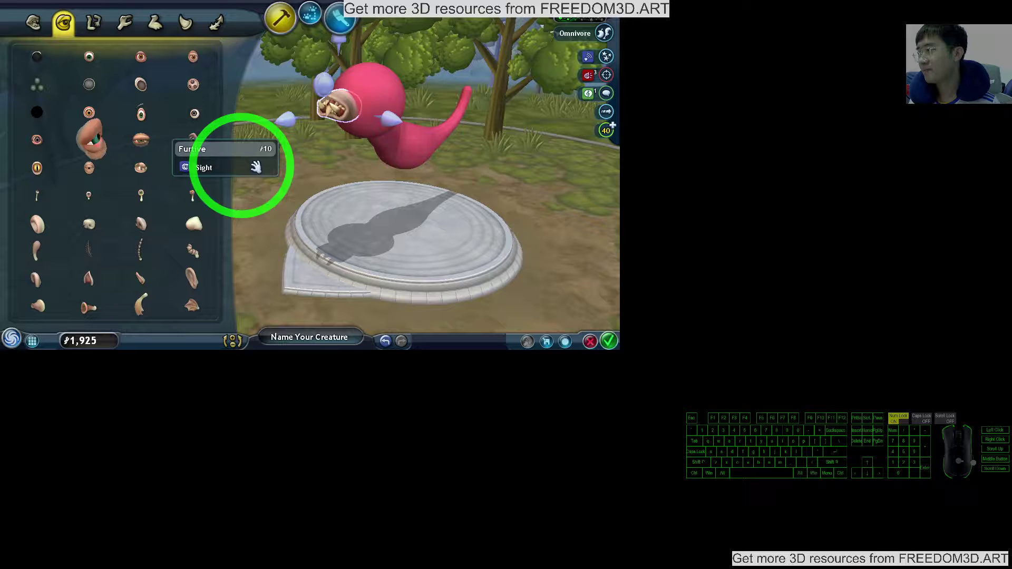
drag(89, 141, 373, 97)
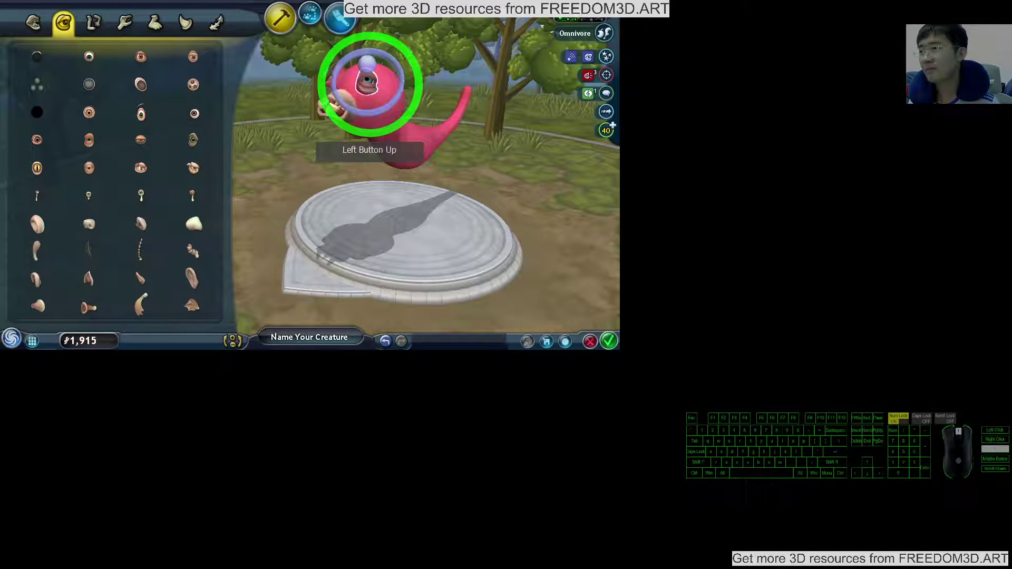
- Attach a pair of arms to the front of the body just below the head
drag(486, 232, 283, 171)
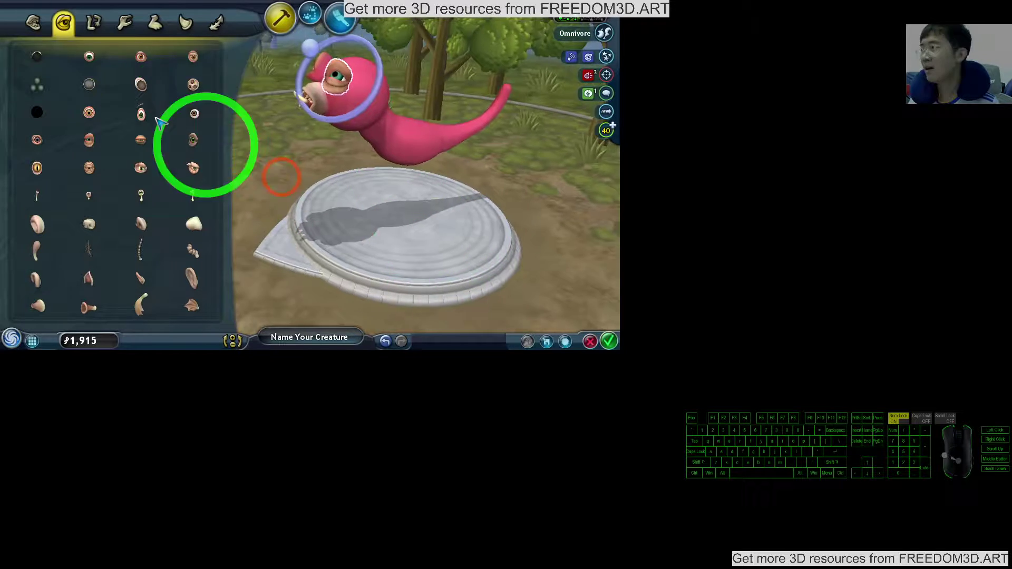
click(92, 21)
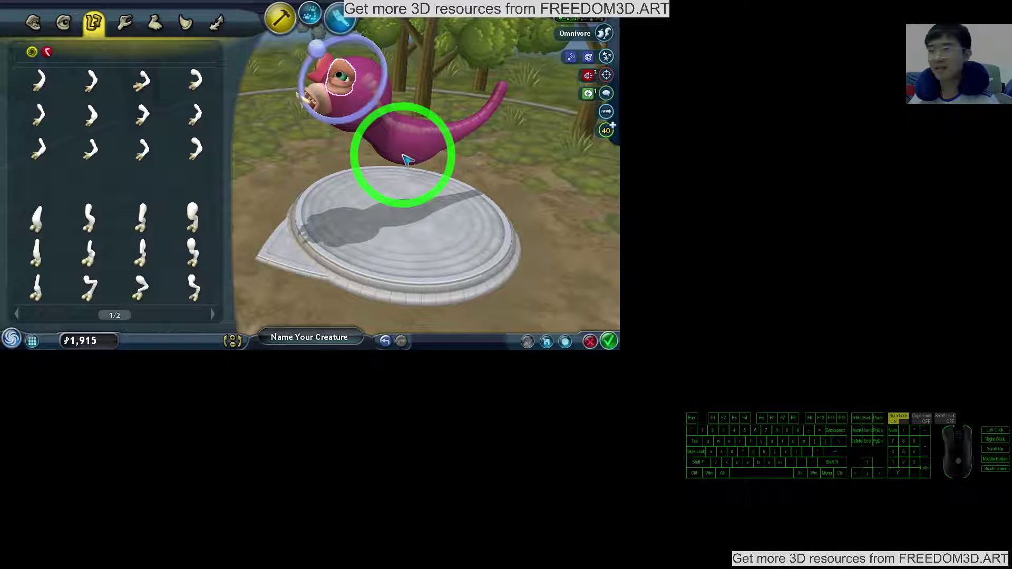
drag(399, 239, 369, 211)
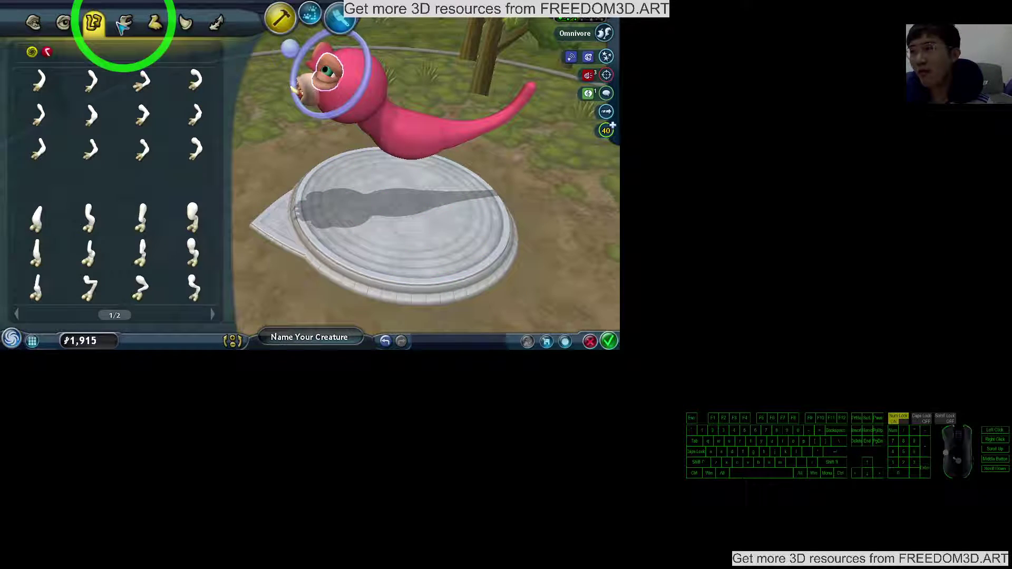
drag(90, 81, 373, 124)
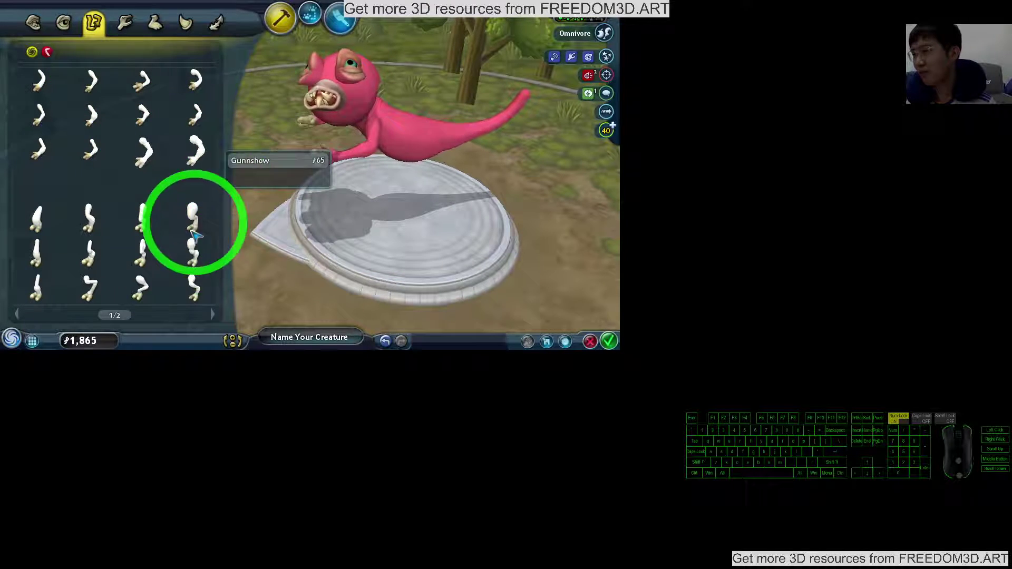
- Attach a rear pair of legs beneath the body and a second, front pair behind the arms
drag(193, 235, 436, 172)
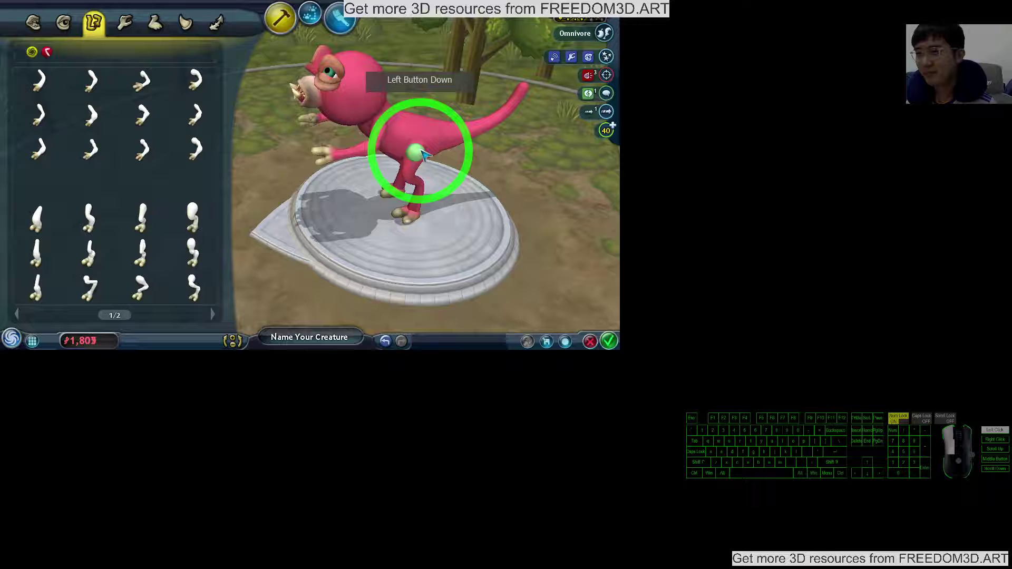
middle_drag(376, 227, 395, 158)
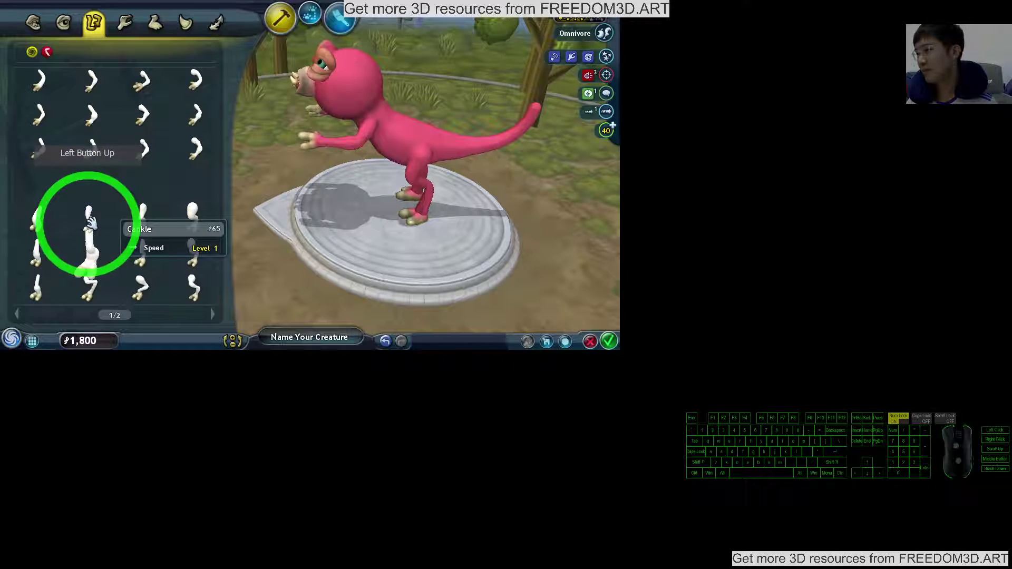
drag(196, 222, 393, 156)
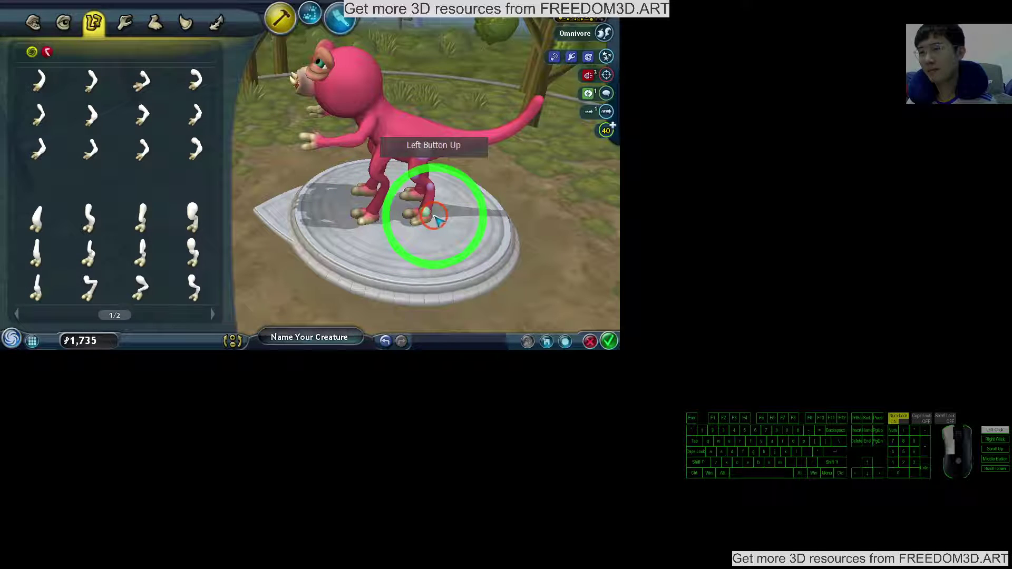
drag(295, 261, 378, 255)
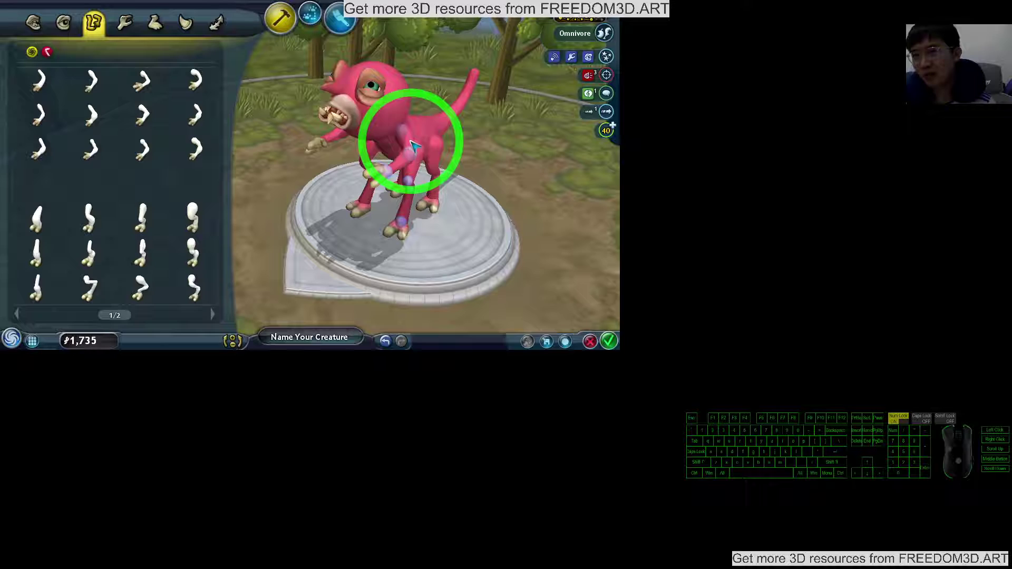
- Switch to paint mode and apply the yellow-green preset skin from the third page of whole-creature styles
click(340, 20)
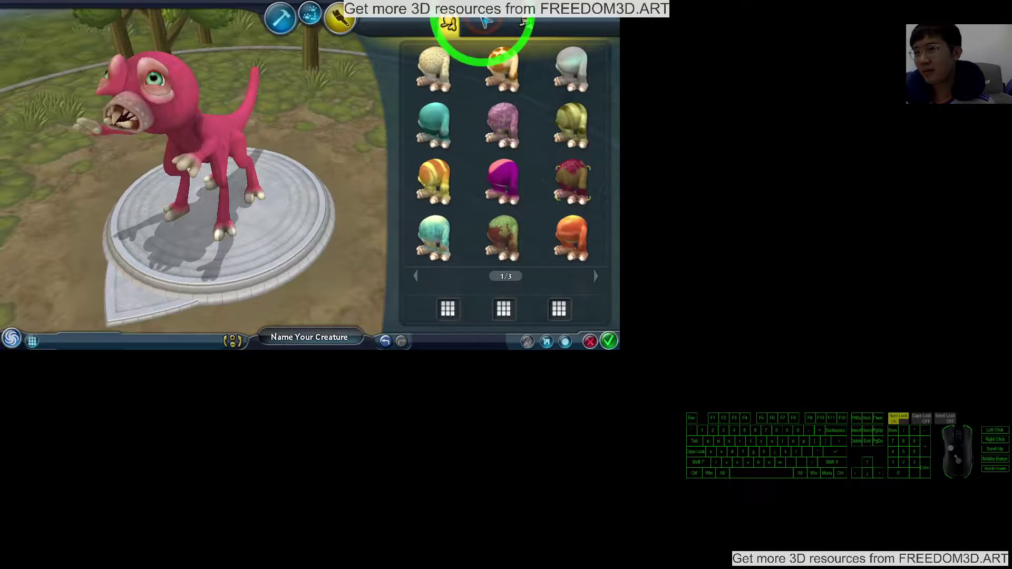
click(596, 277)
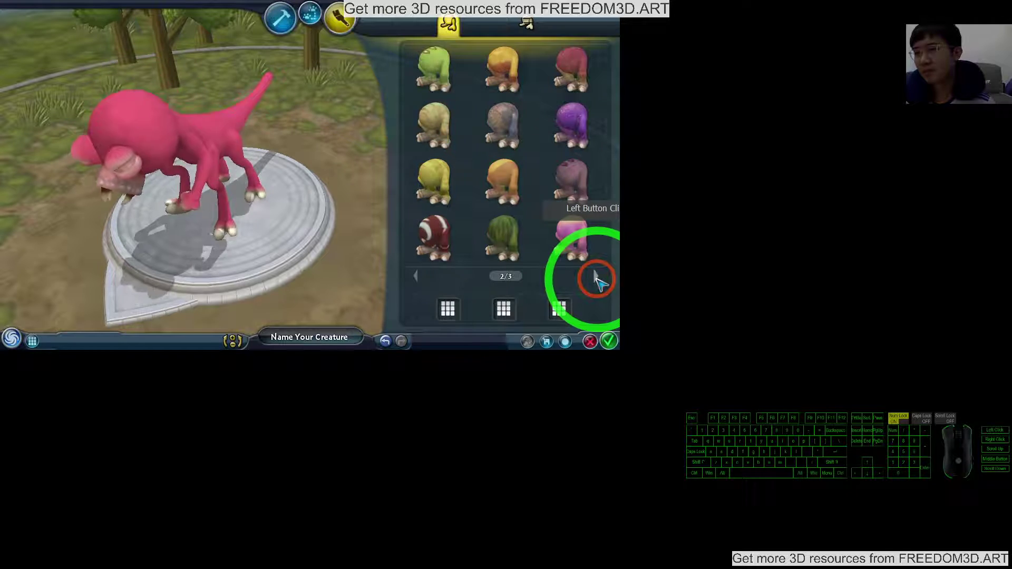
click(596, 277)
click(500, 135)
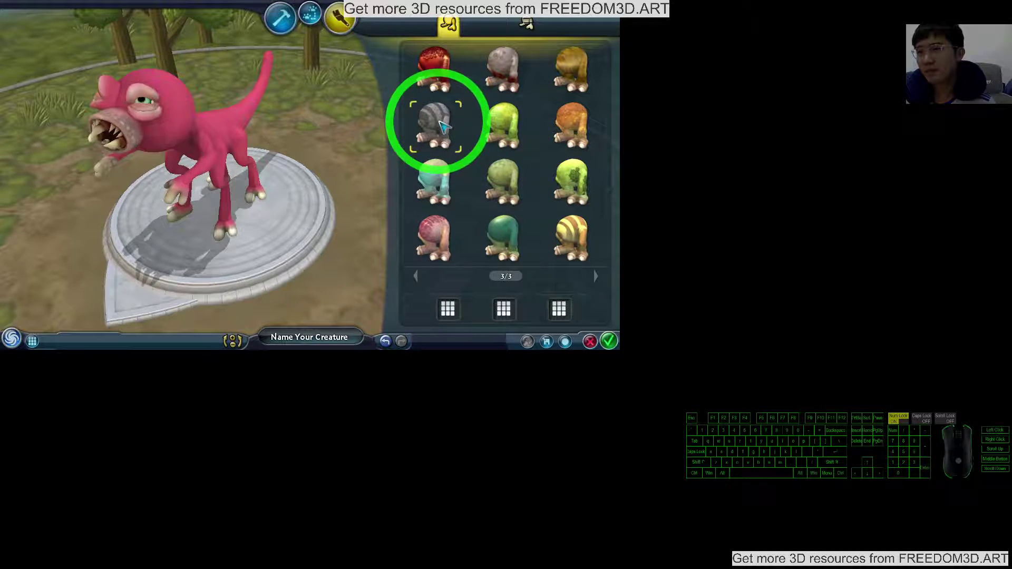
click(510, 124)
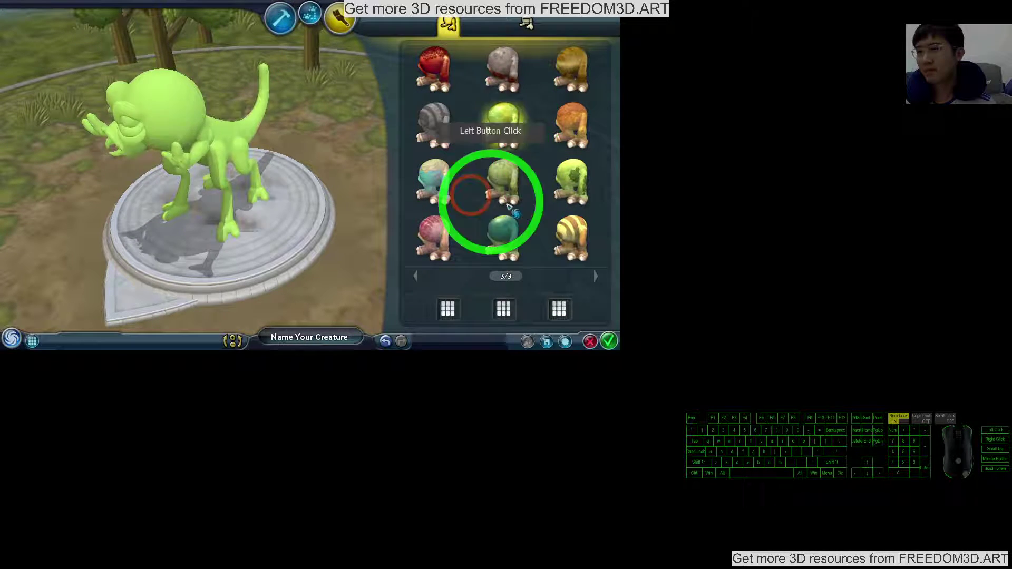
- Apply the plain blue base texture from the partial styles to the creature
click(527, 25)
click(507, 198)
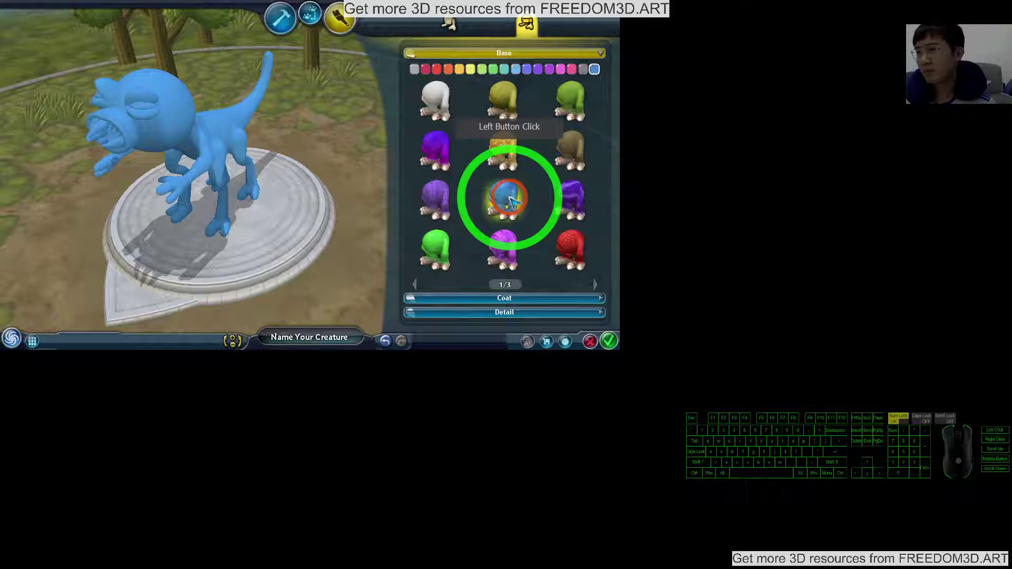
click(232, 246)
drag(327, 213, 222, 211)
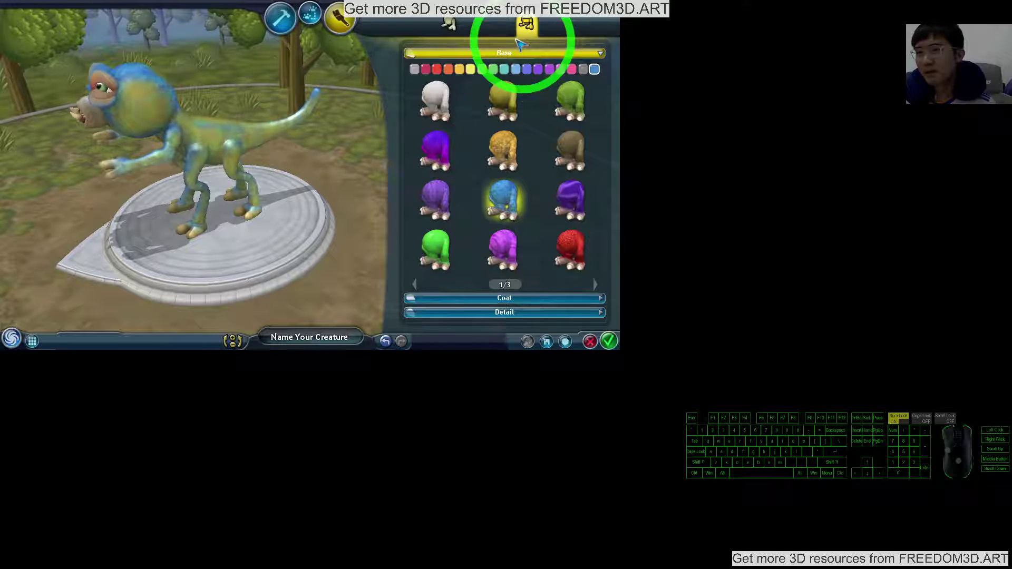
- Apply the whole-creature preset skin with turquoise and beige patches
click(447, 25)
drag(428, 173, 193, 245)
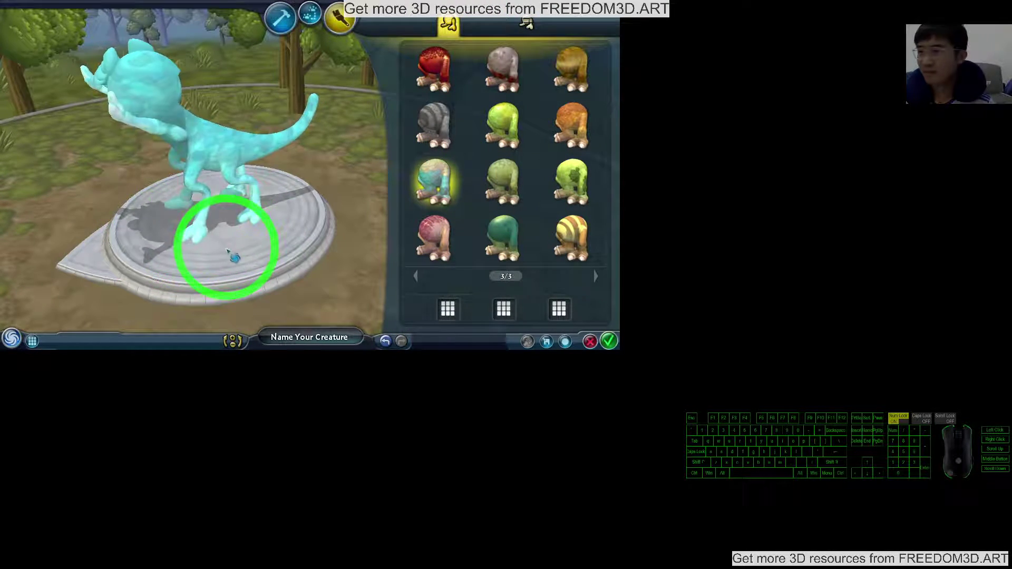
mouse_move(218, 254)
middle_down()
mouse_move(273, 251)
mouse_move(311, 211)
mouse_move(277, 221)
mouse_move(246, 159)
middle_up()
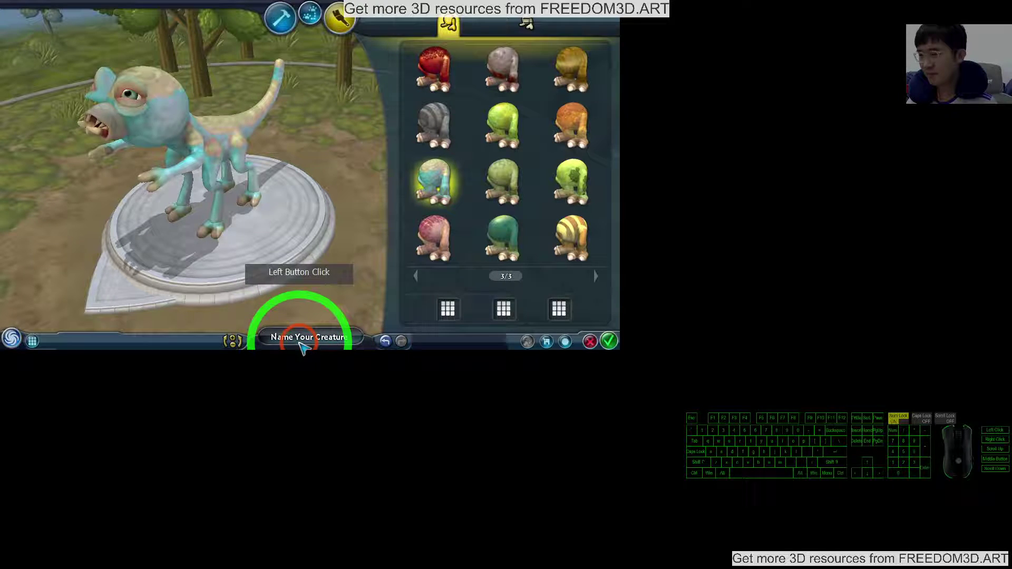
- Name the creature monster01
click(303, 347)
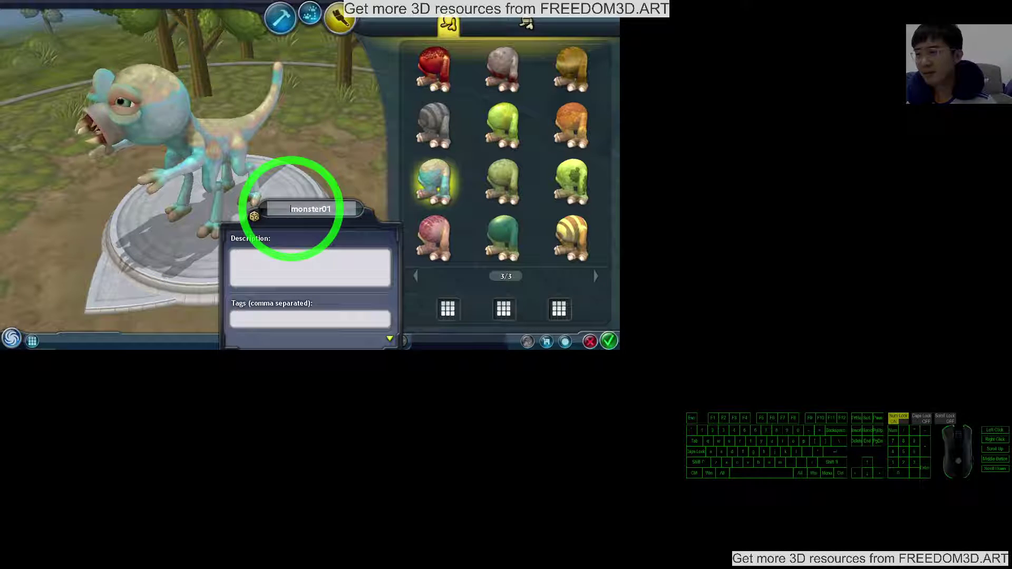
click(399, 351)
click(351, 200)
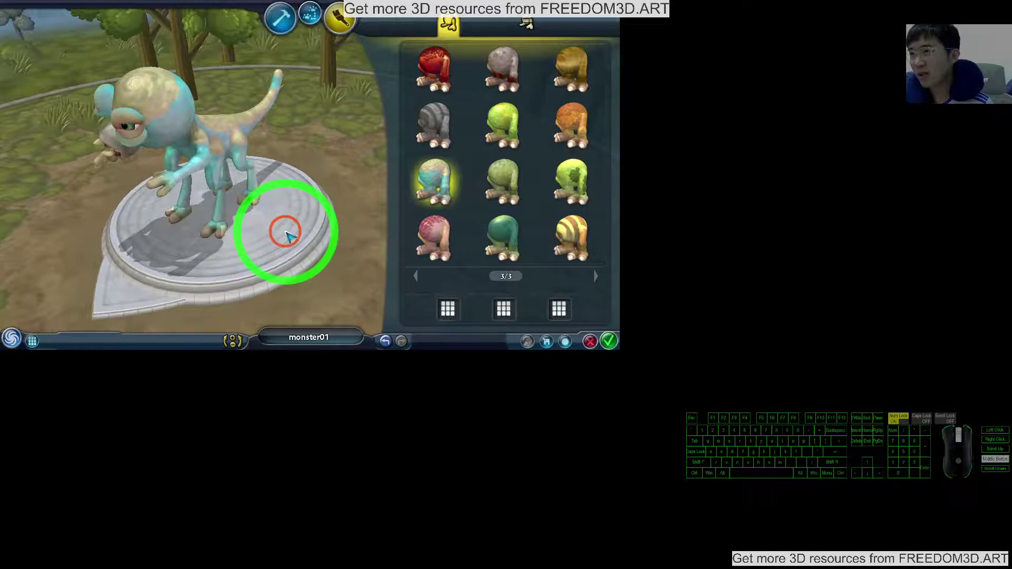
- Return to build mode and attach a pair of broad moose-like antlers to the upper sides of the head
click(280, 18)
click(341, 174)
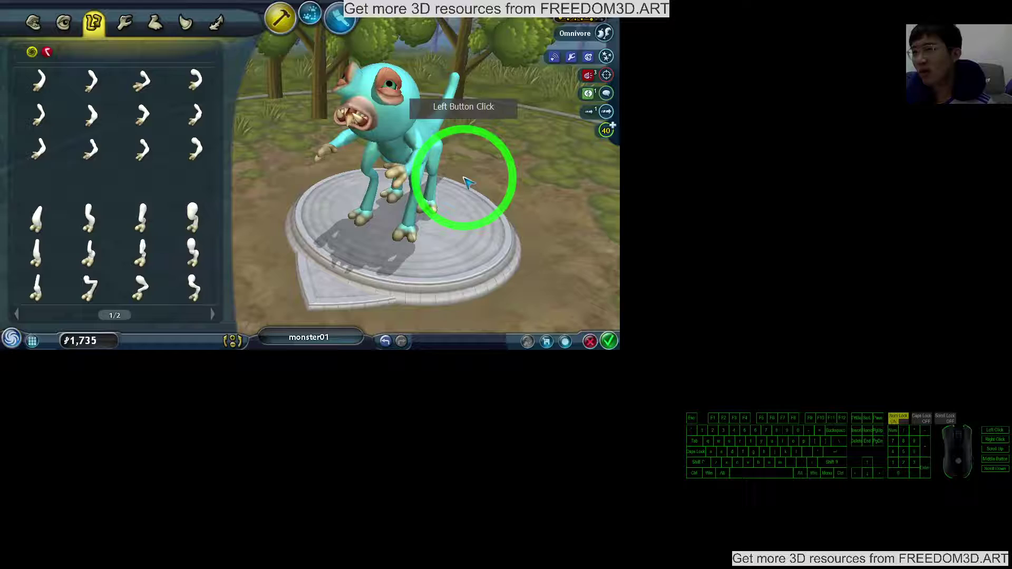
drag(467, 184, 414, 177)
click(194, 25)
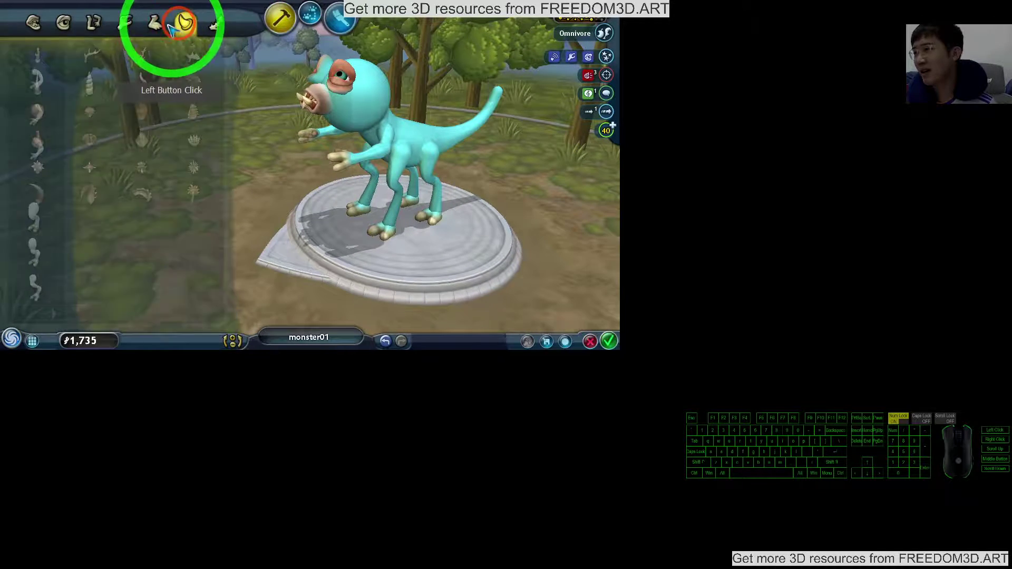
click(350, 103)
drag(488, 153, 479, 172)
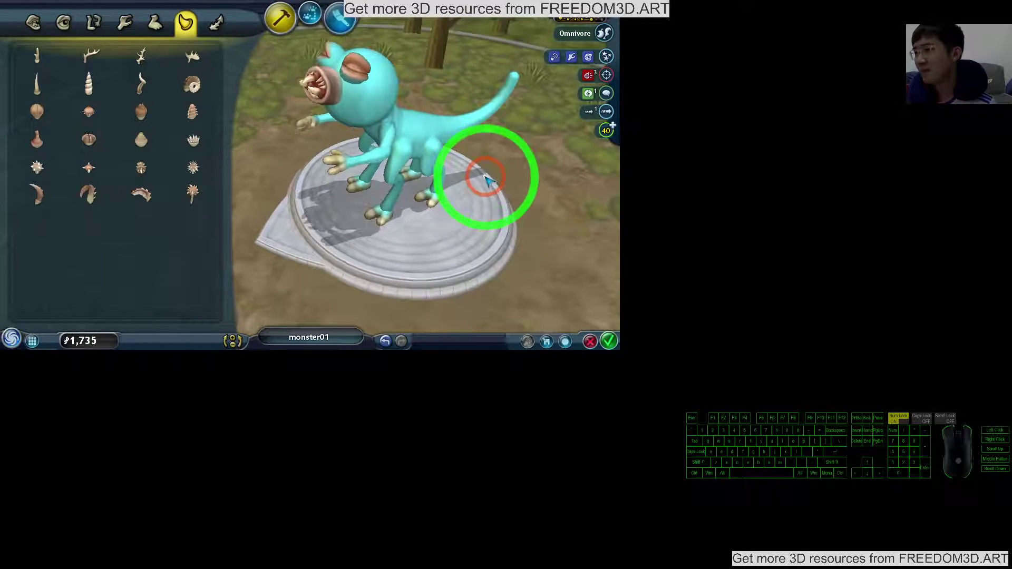
click(194, 87)
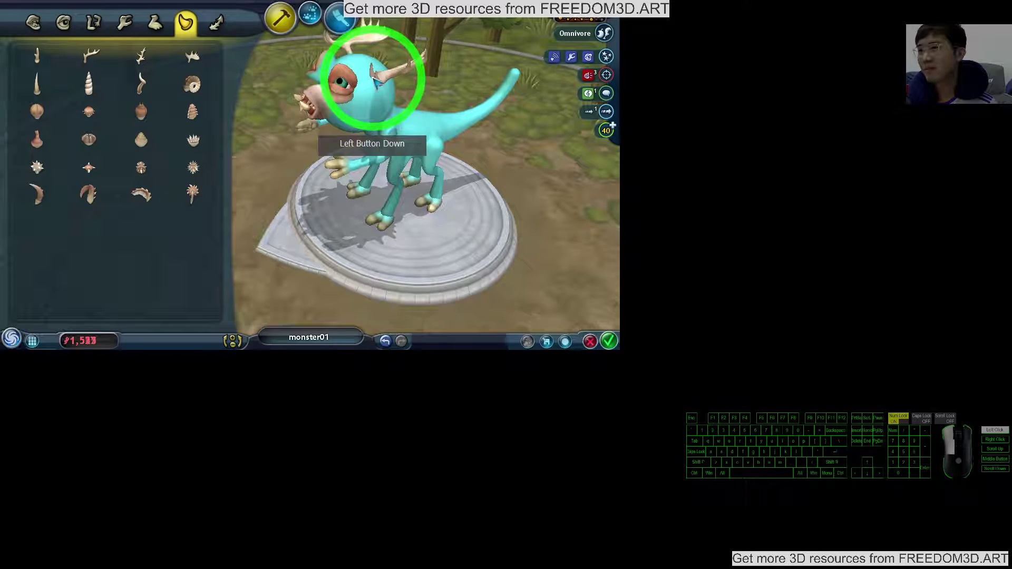
drag(372, 78, 387, 67)
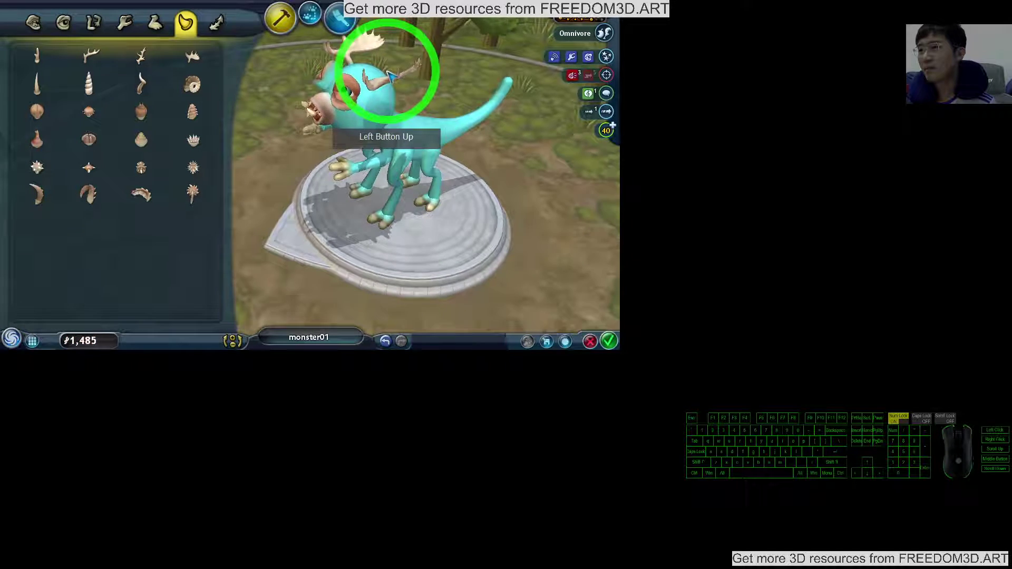
middle_drag(417, 141, 394, 166)
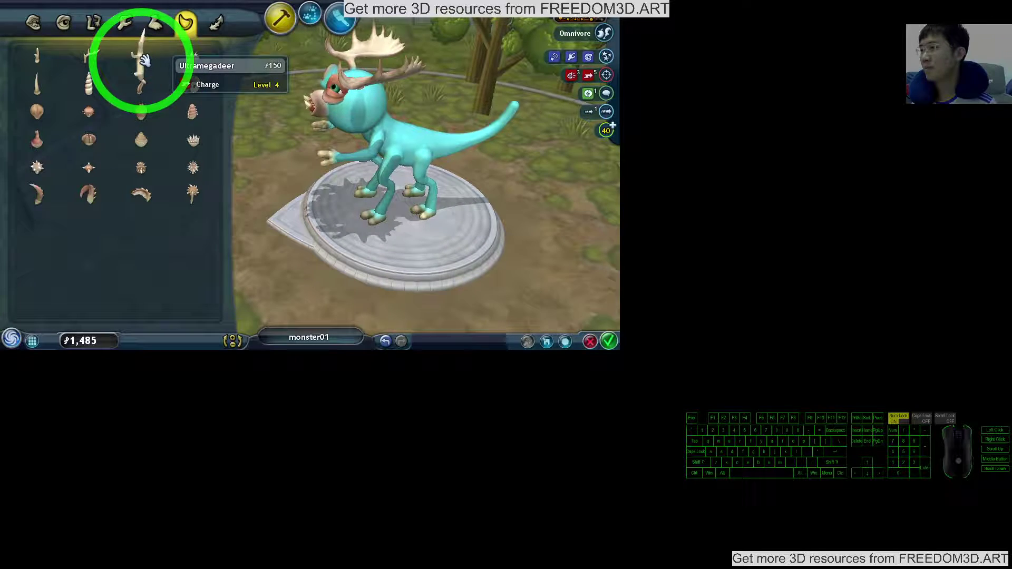
- Attach Branch Deco twigs and green leaf decorations to the creature's back
click(216, 23)
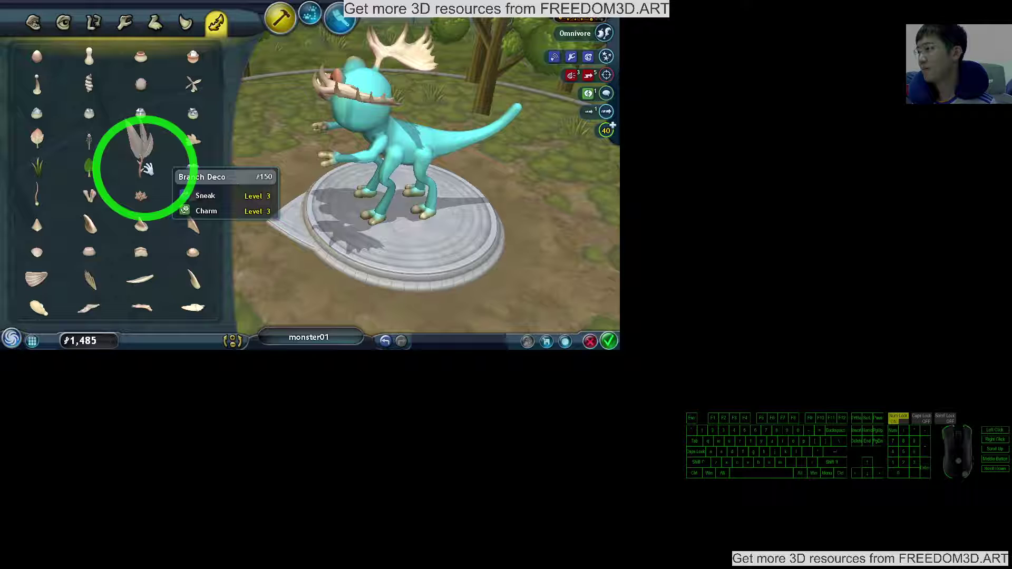
drag(141, 167, 414, 136)
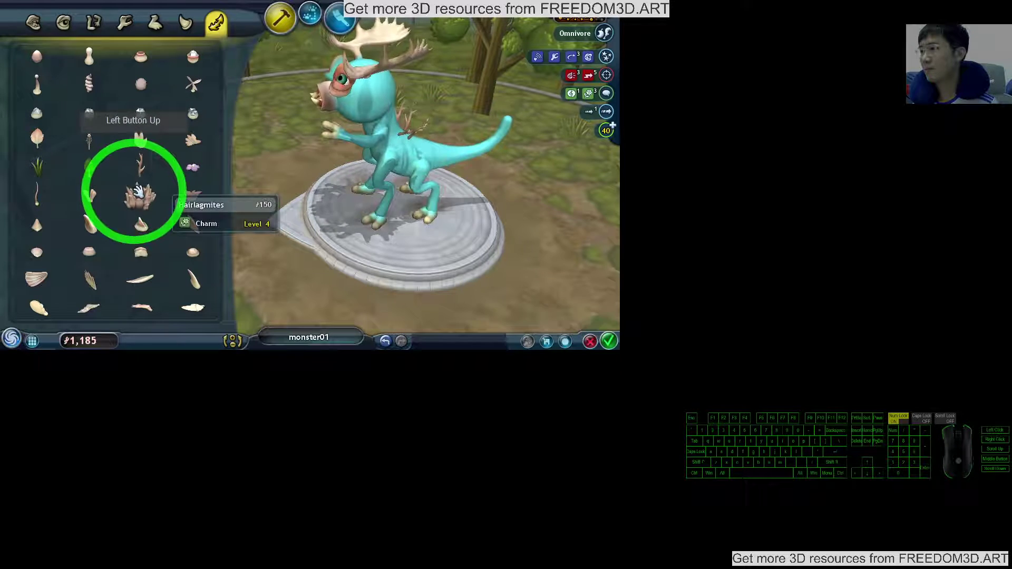
drag(94, 169, 424, 135)
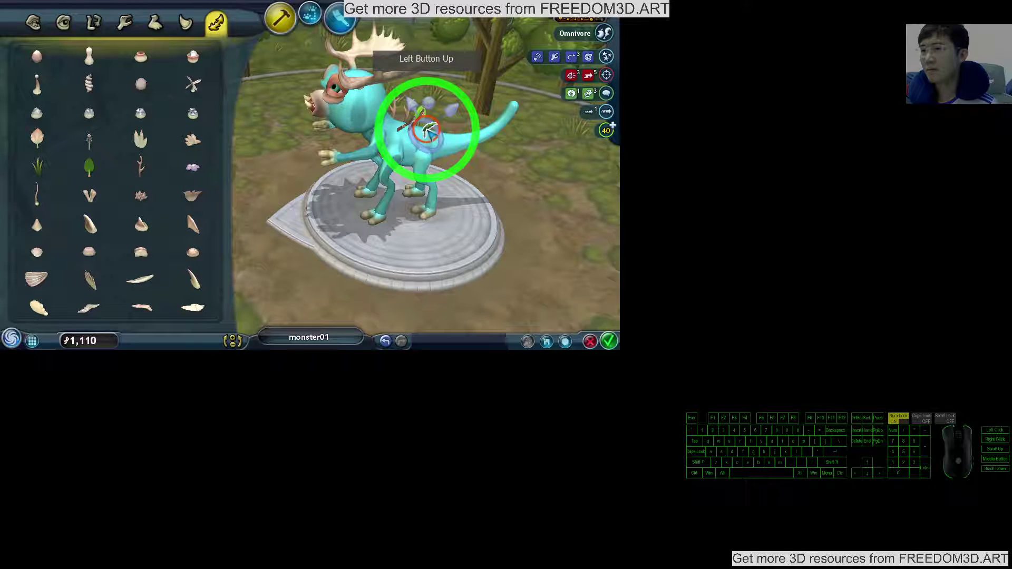
click(452, 151)
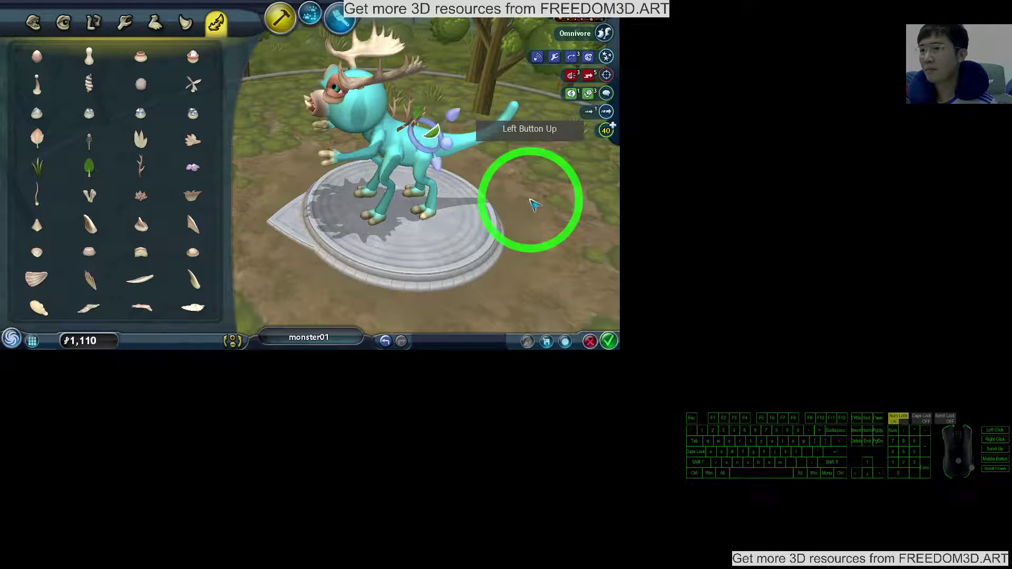
drag(531, 201, 467, 188)
click(526, 198)
drag(527, 199, 375, 208)
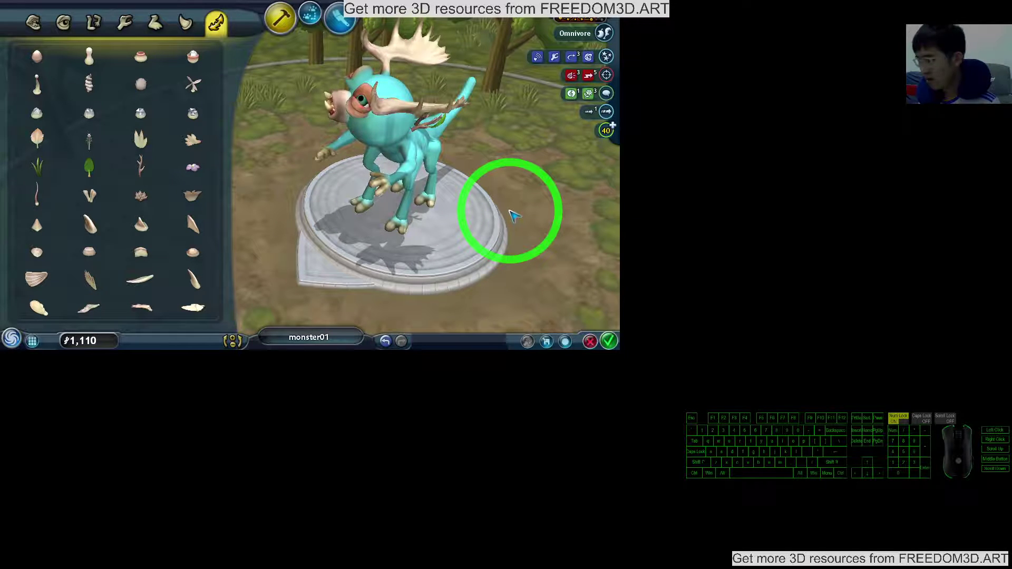
- Export the creature from the cheat console with the colladaexport command, switching to paint mode for it
key(ctrl+shift+c)
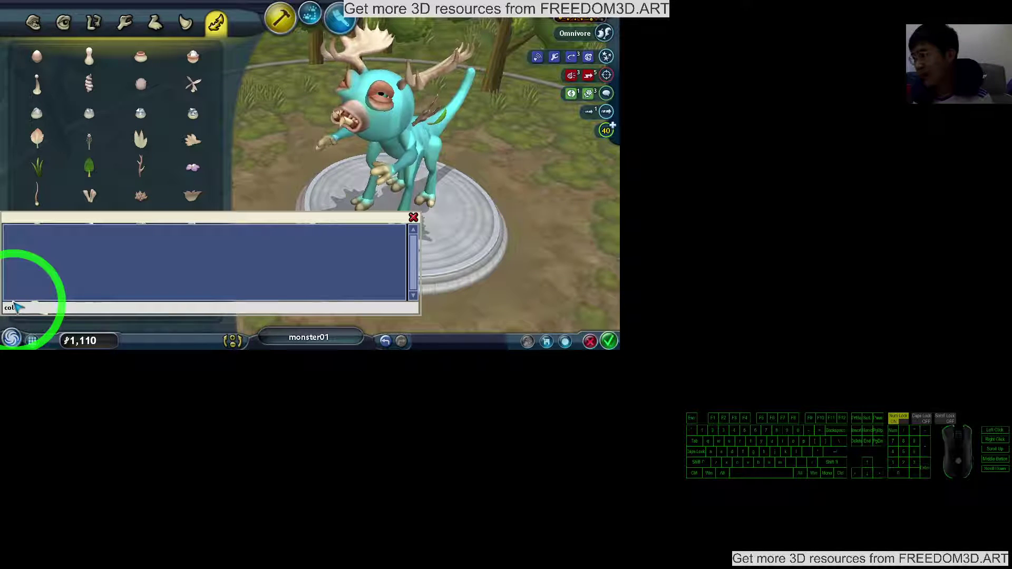
text(lada)
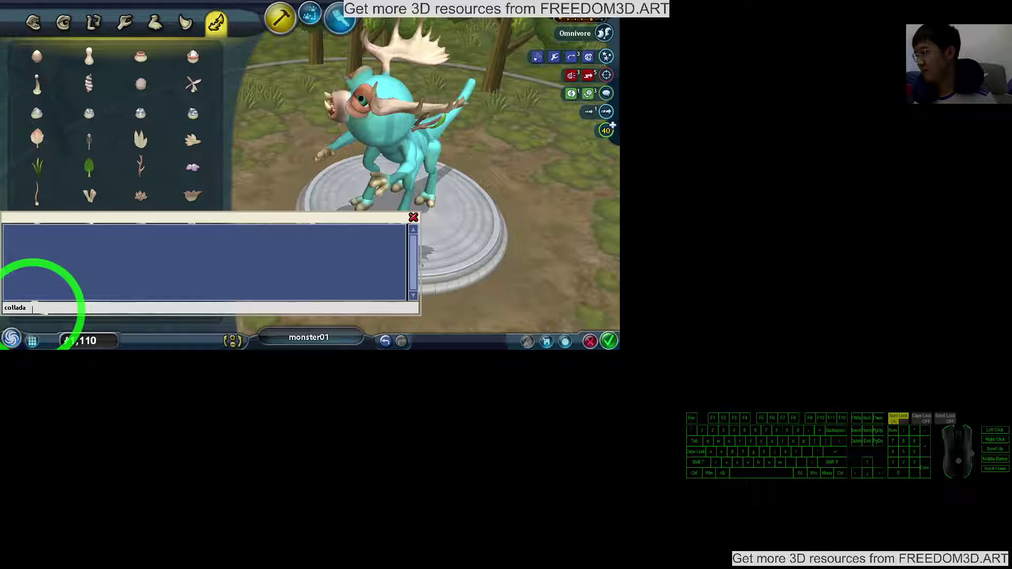
click(54, 311)
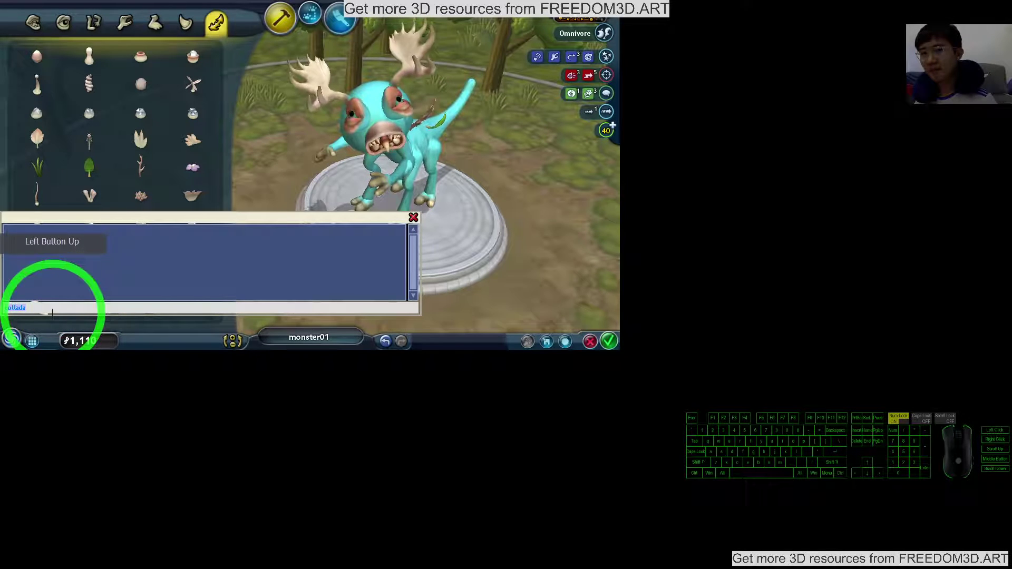
click(327, 276)
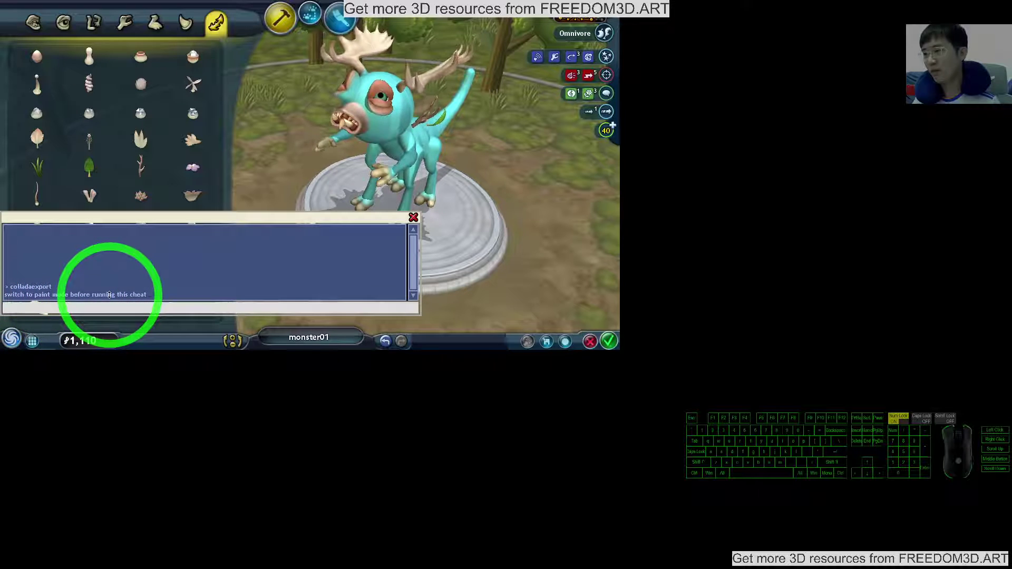
click(340, 18)
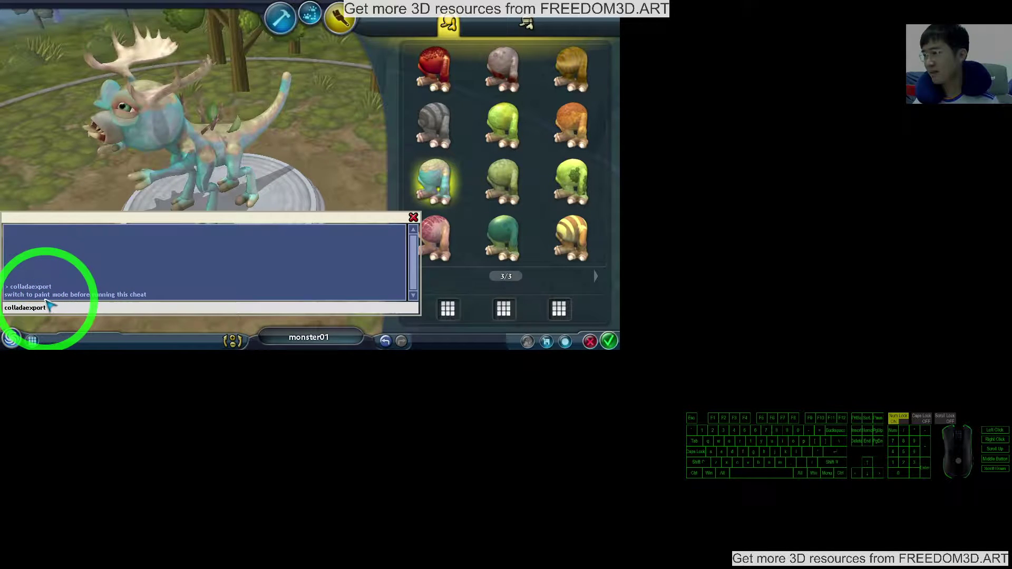
key(Return)
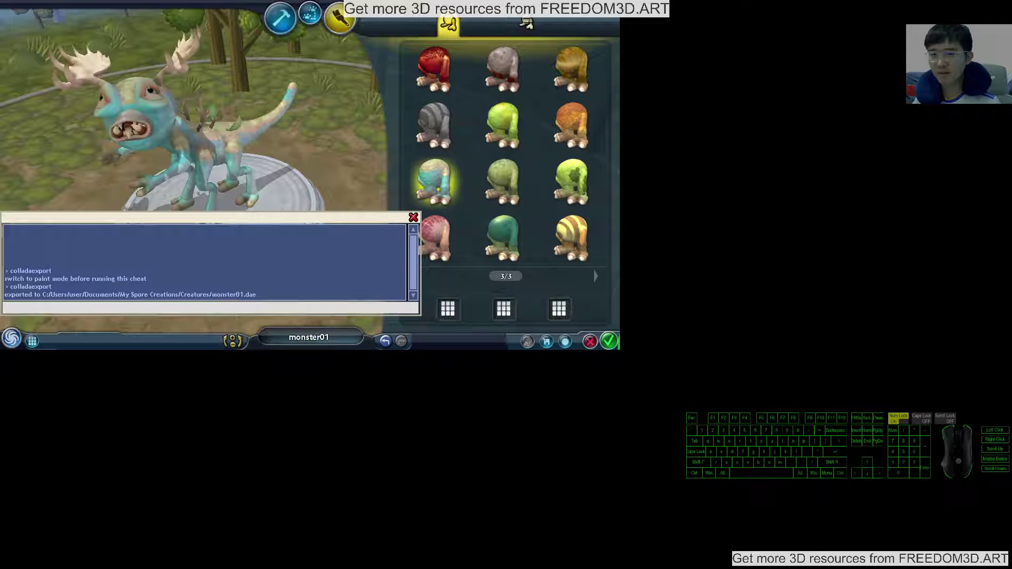
- Save the creature, and quit Spore back to the desktop
click(610, 341)
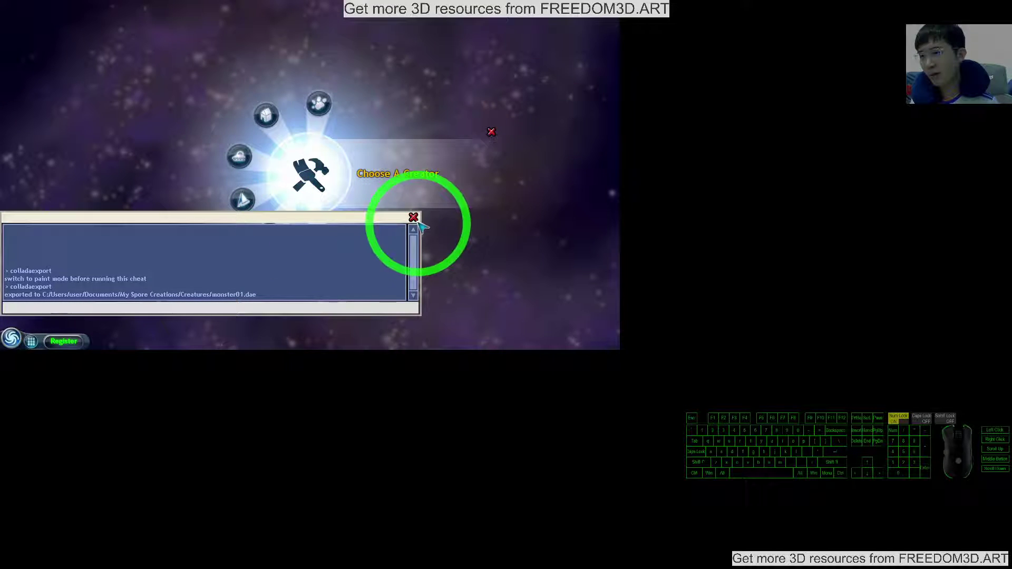
click(413, 217)
click(11, 337)
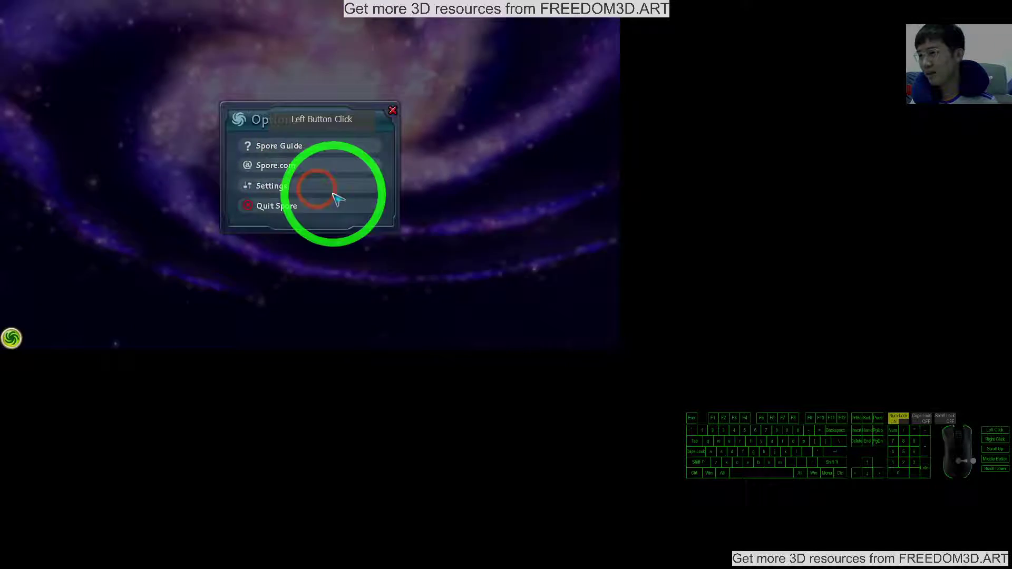
click(280, 208)
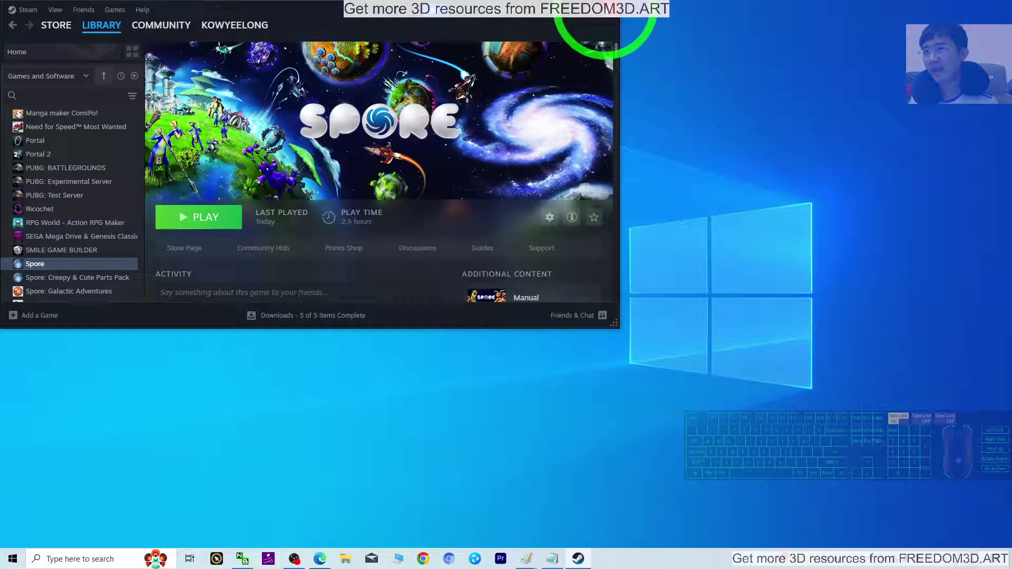
click(610, 6)
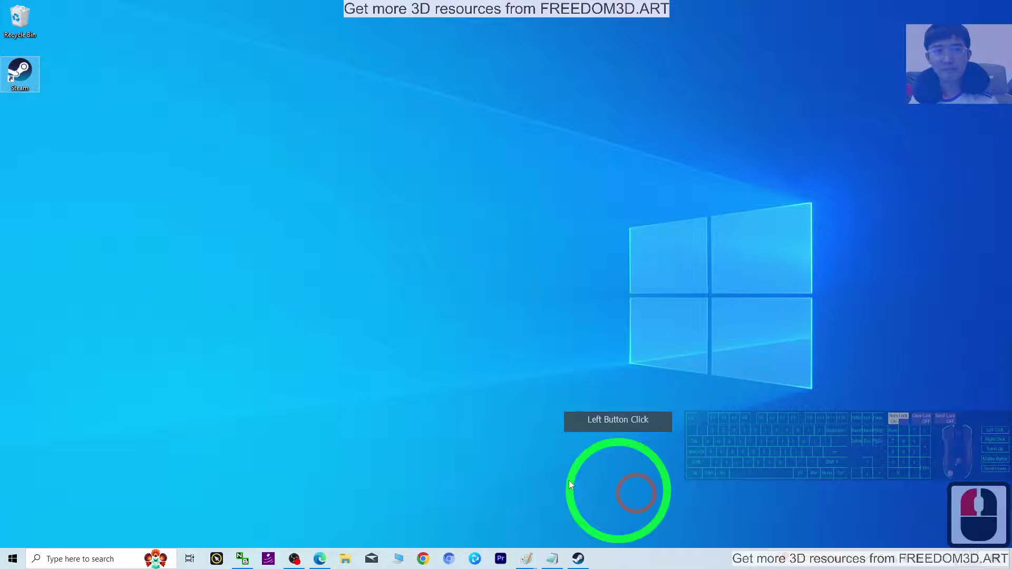
- Open the Documents folder in File Explorer
click(512, 244)
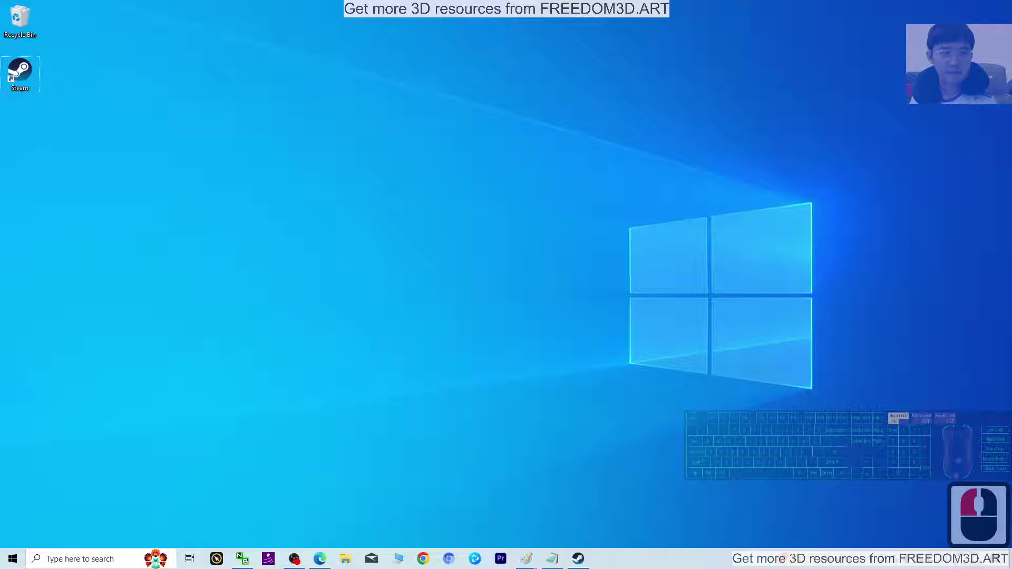
click(699, 344)
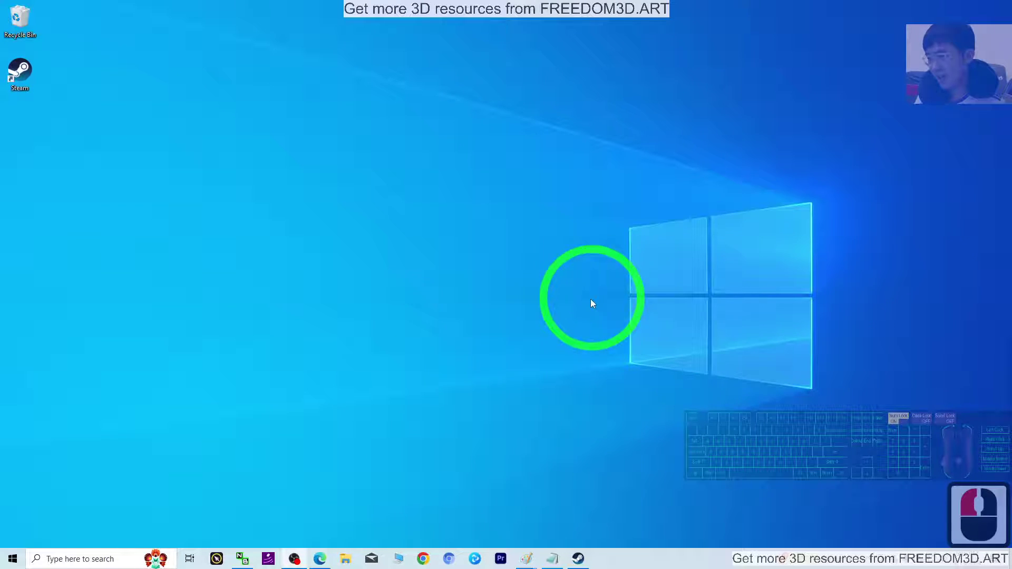
right_click(345, 562)
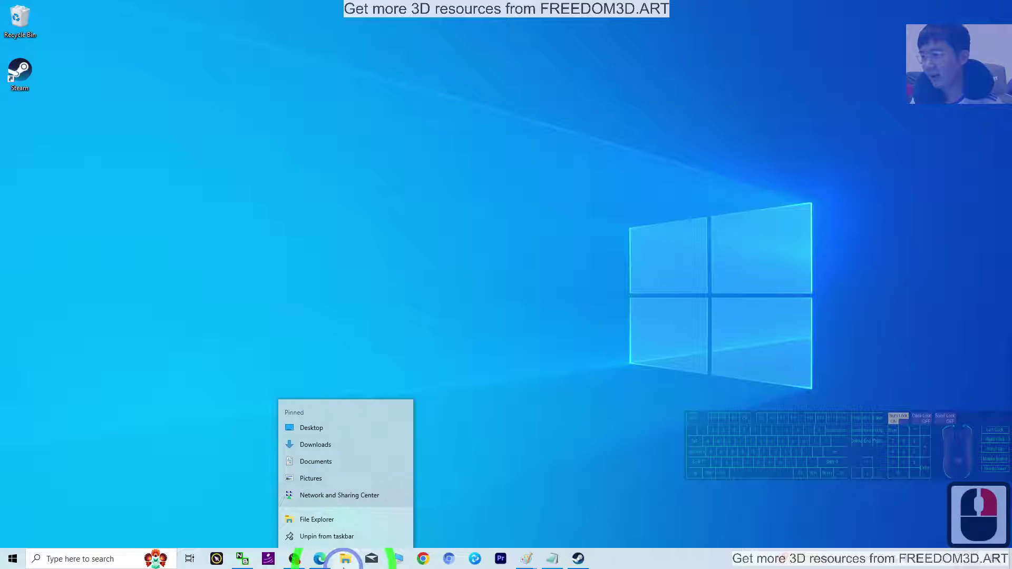
click(318, 464)
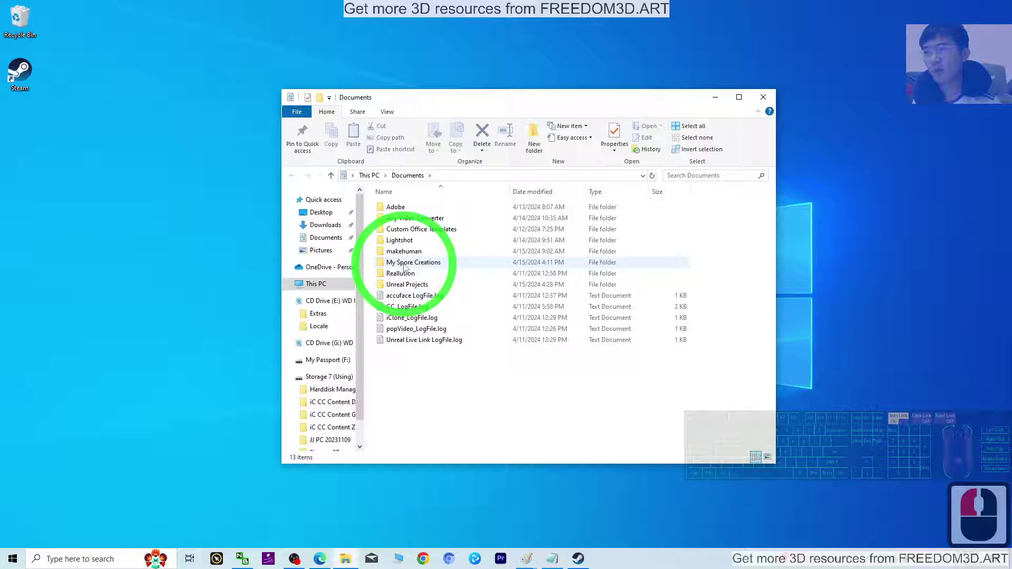
- Open the Creatures folder inside My Spore Creations and check the exported monster01 files
double_click(400, 263)
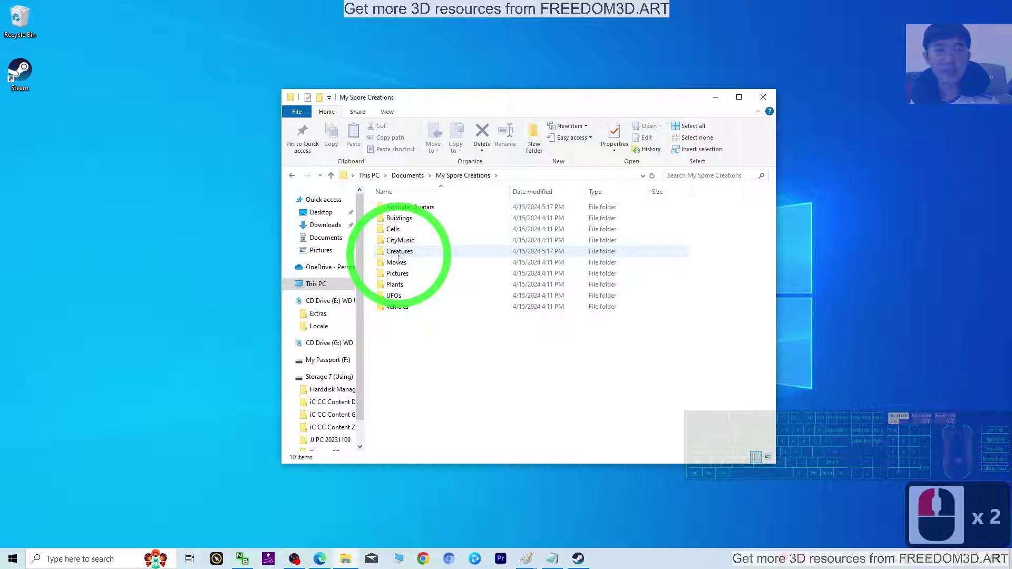
double_click(399, 253)
click(404, 227)
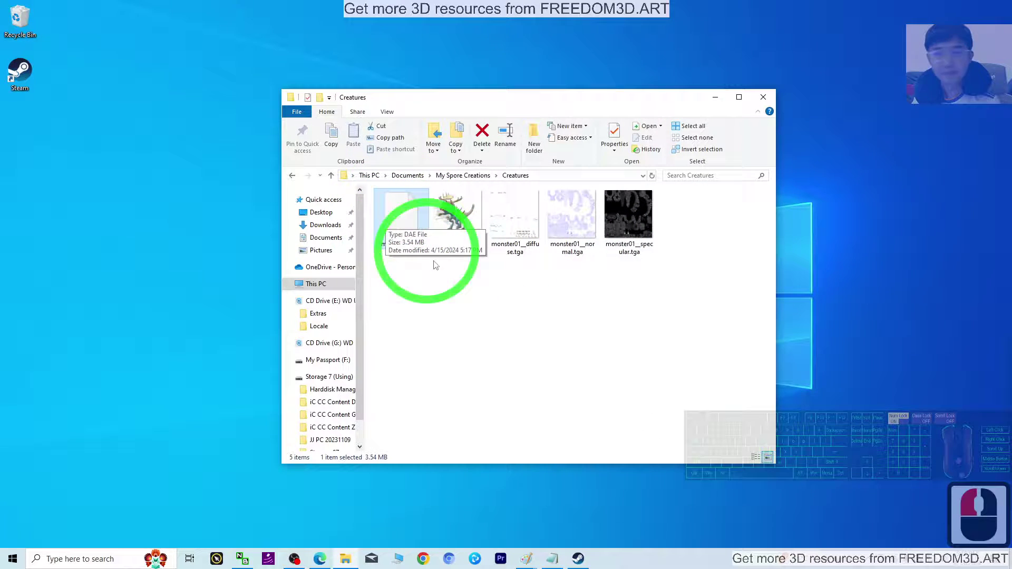
click(572, 406)
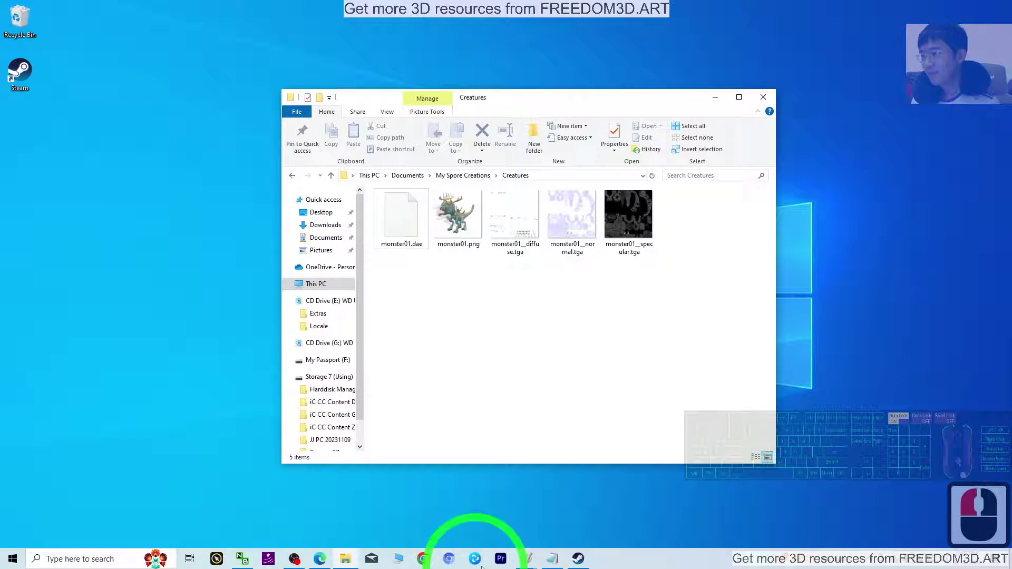
click(552, 558)
click(176, 206)
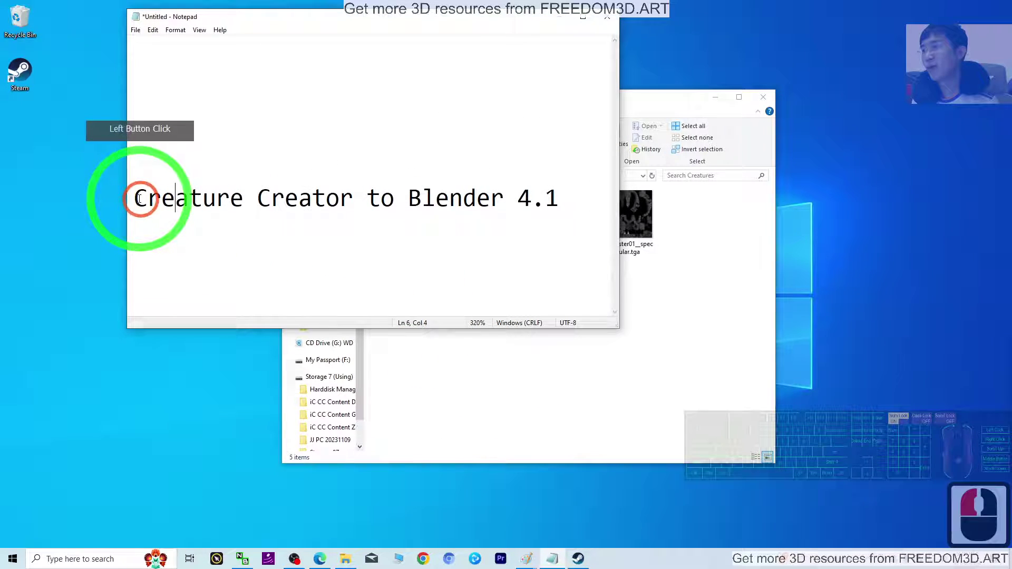
drag(138, 198, 350, 198)
click(352, 199)
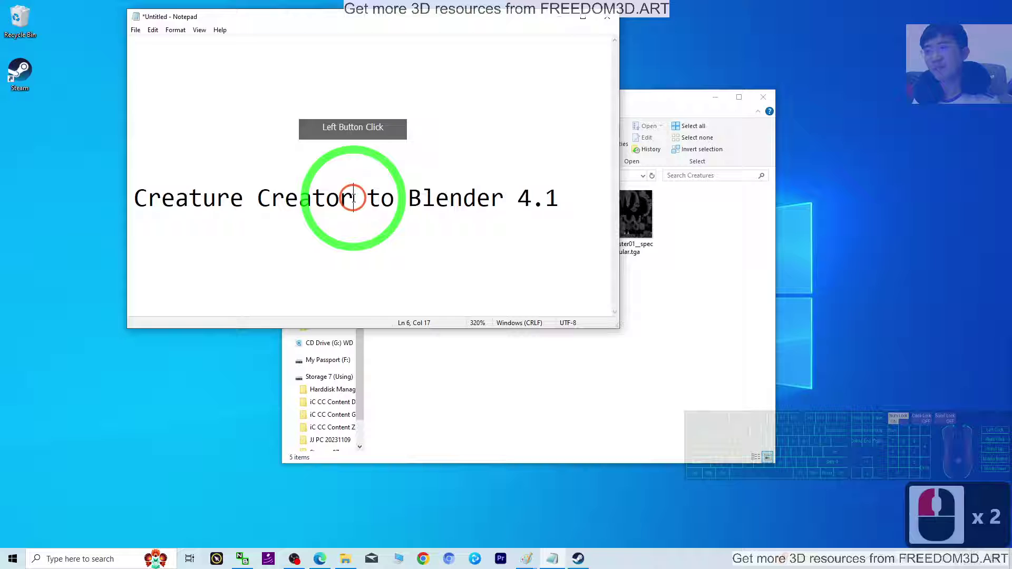
drag(407, 199, 566, 199)
click(559, 16)
- Find and launch Blender 4.1, and dismiss its splash screen
click(102, 560)
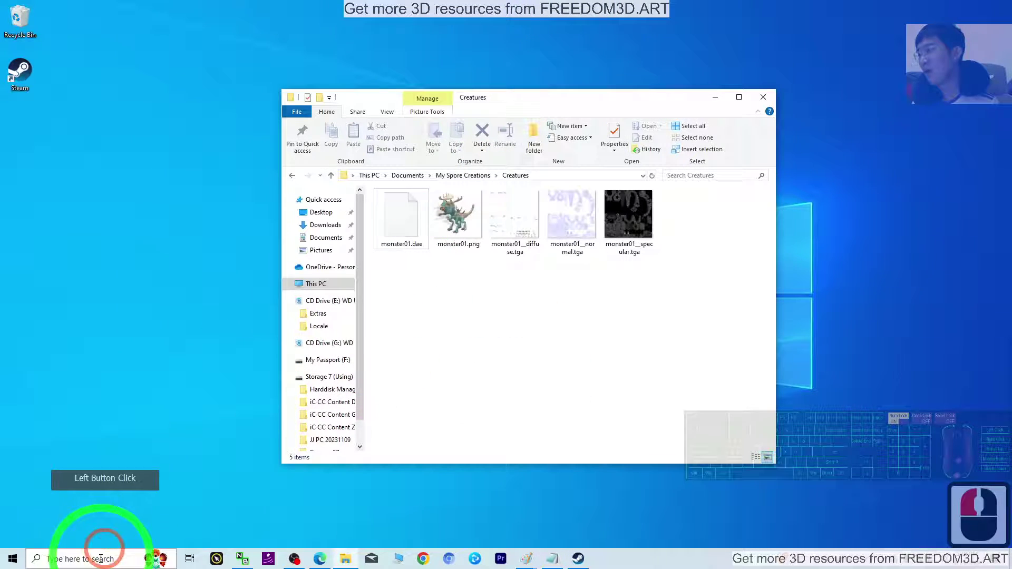
text(b)
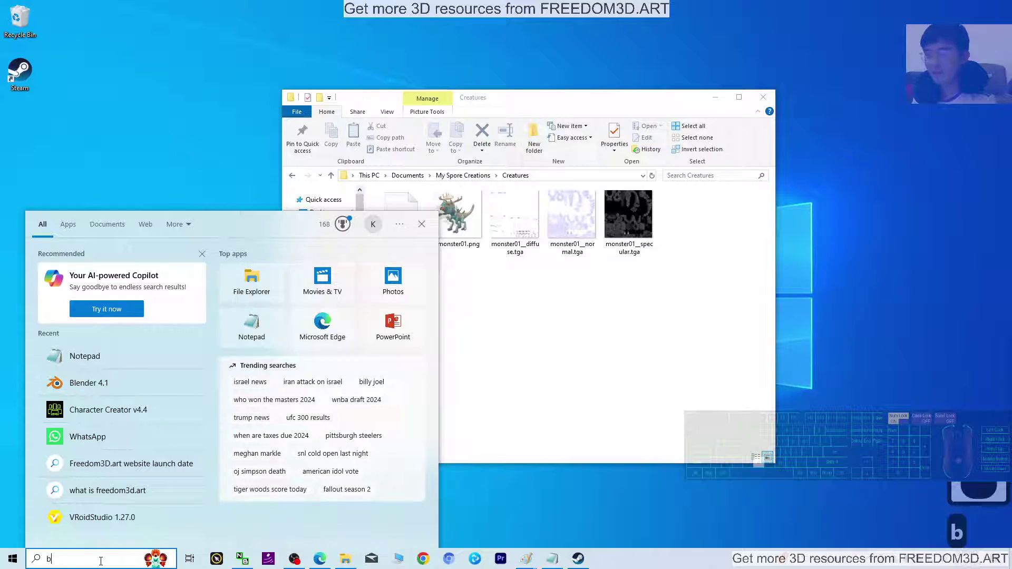
text(lender)
click(84, 267)
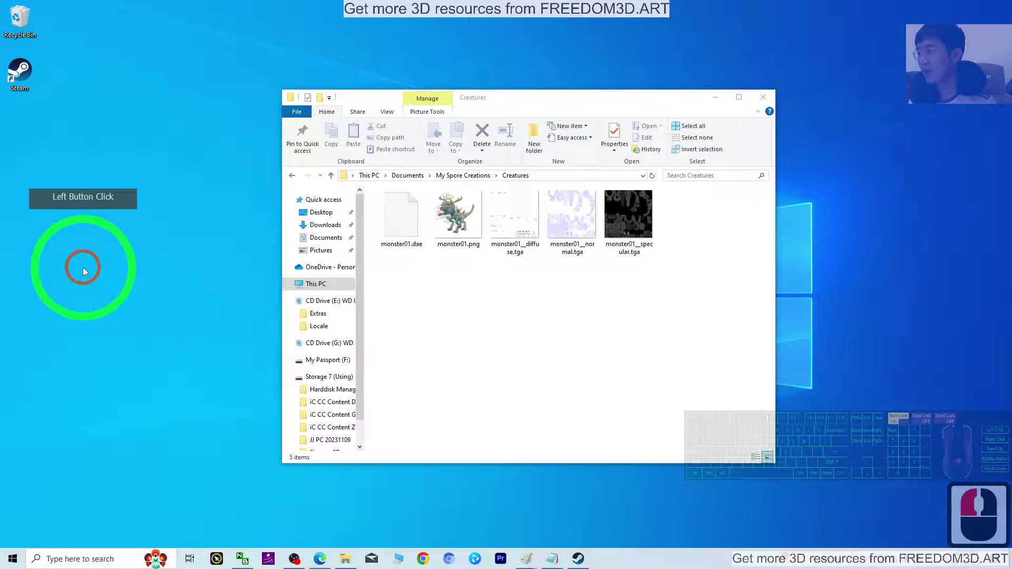
click(366, 277)
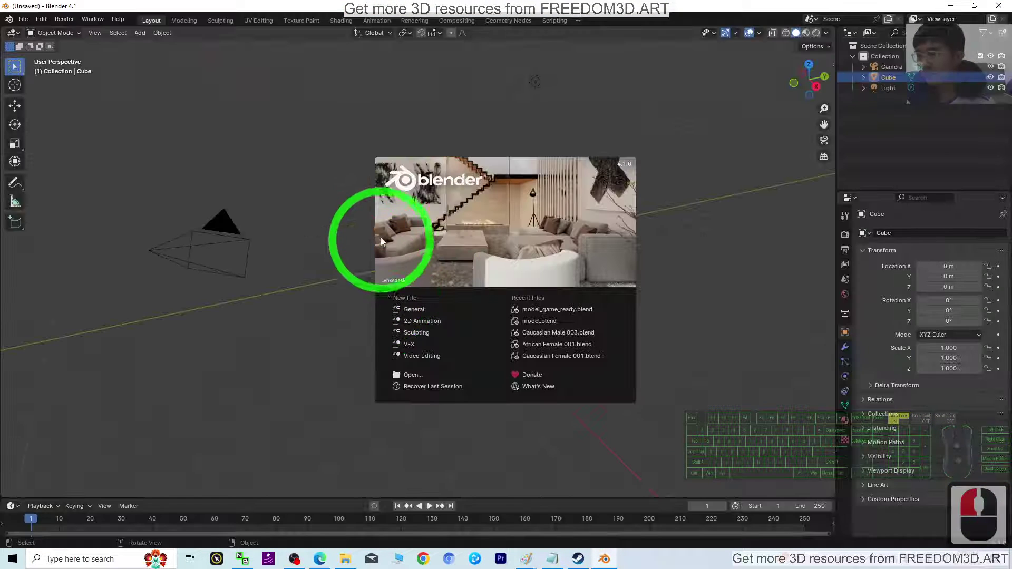
click(381, 239)
click(595, 355)
click(596, 355)
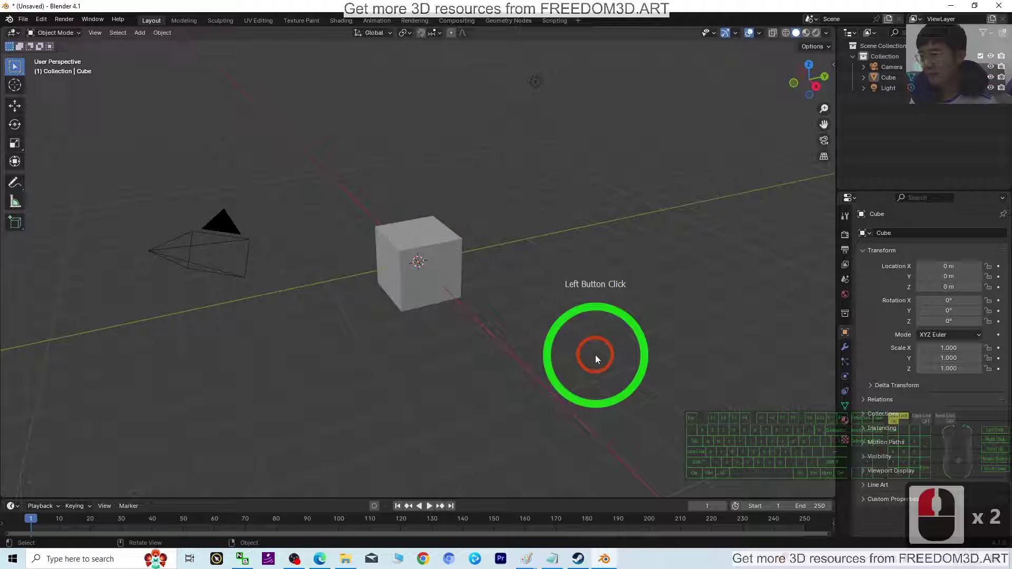
- Delete all the default objects from the scene
key(a)
key(Delete)
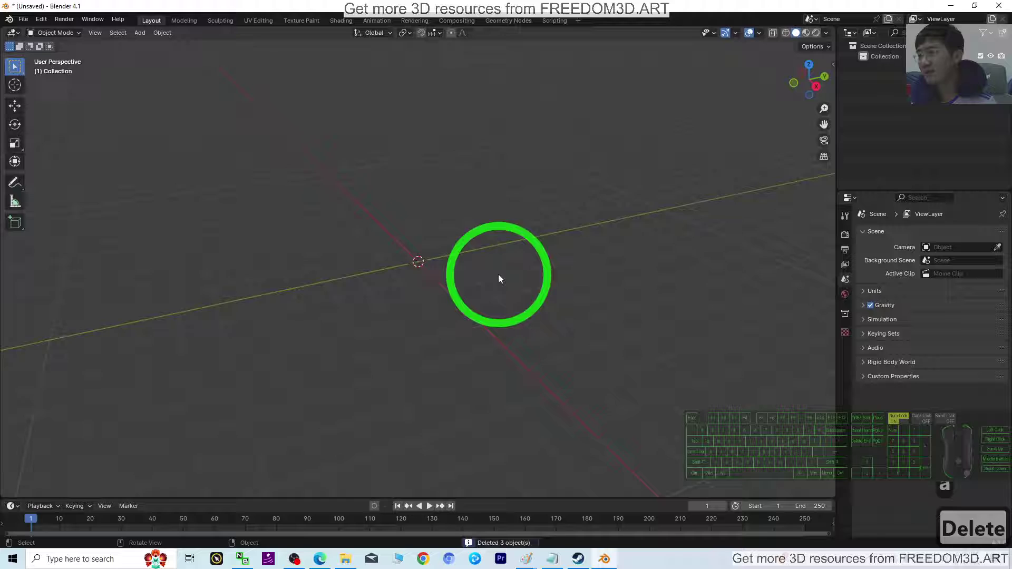
scroll(464, 266, up, 6)
- Start a COLLADA import and choose monster01.dae from the Creatures folder in Documents\My Spore Creations
click(23, 19)
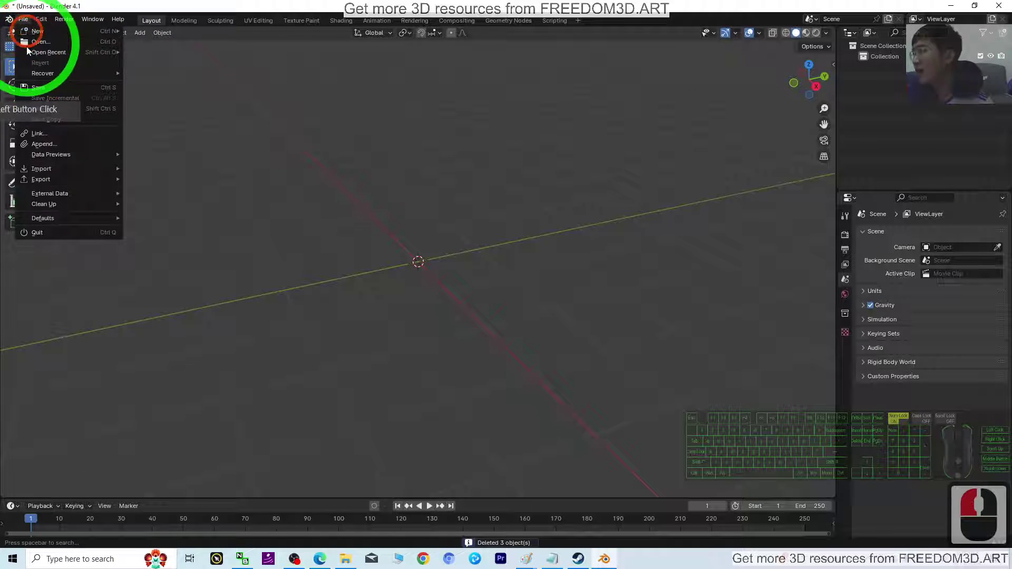
click(48, 169)
click(169, 169)
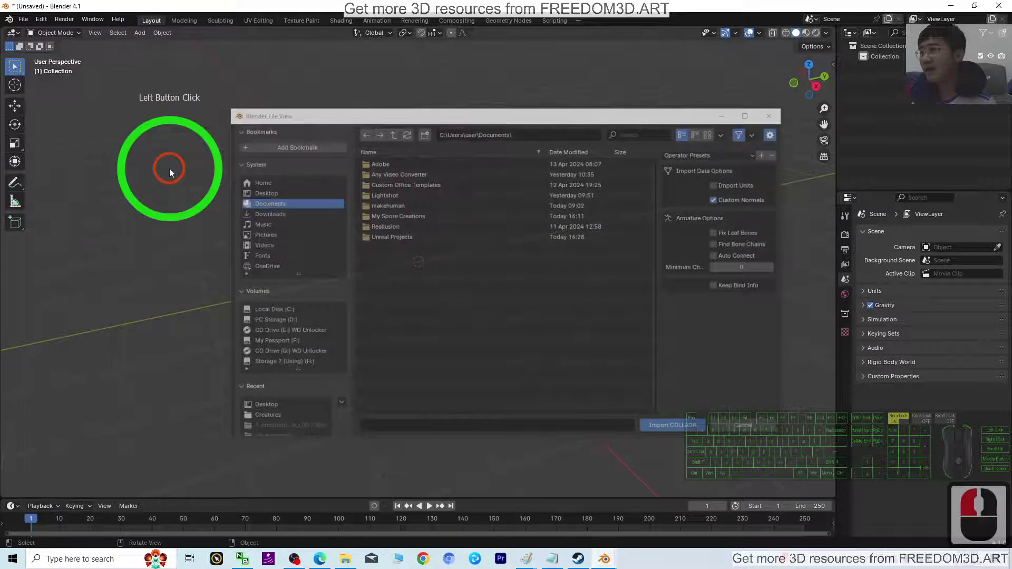
click(278, 205)
double_click(385, 216)
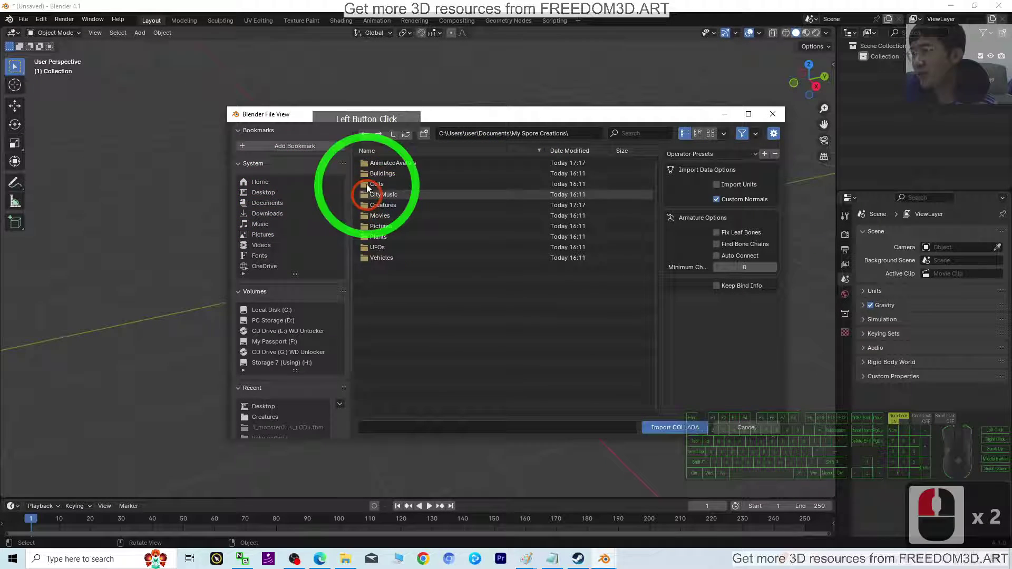
double_click(392, 204)
click(389, 164)
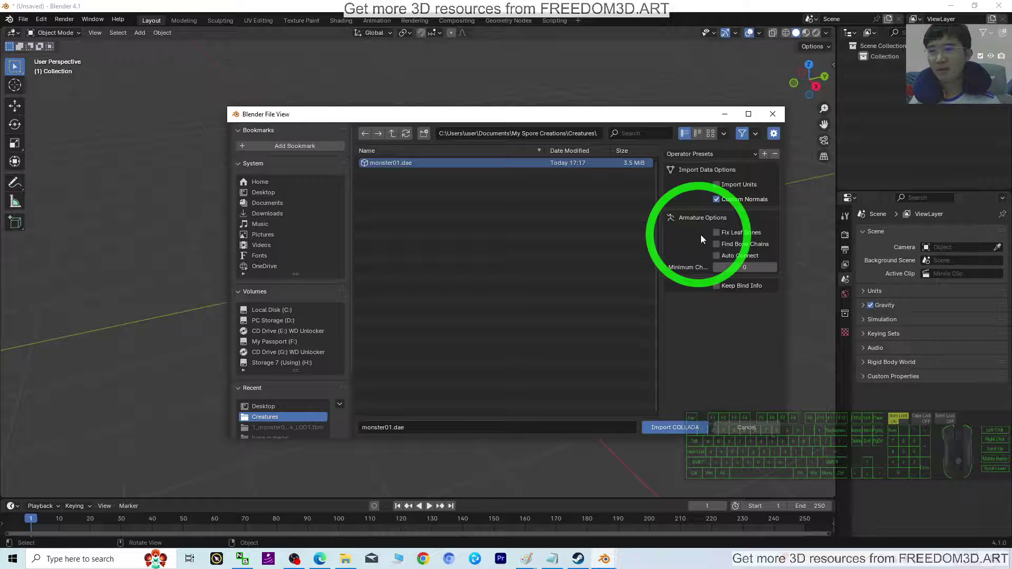
- Enable the Find Bone Chains and Auto Connect armature options and import the COLLADA file
click(716, 244)
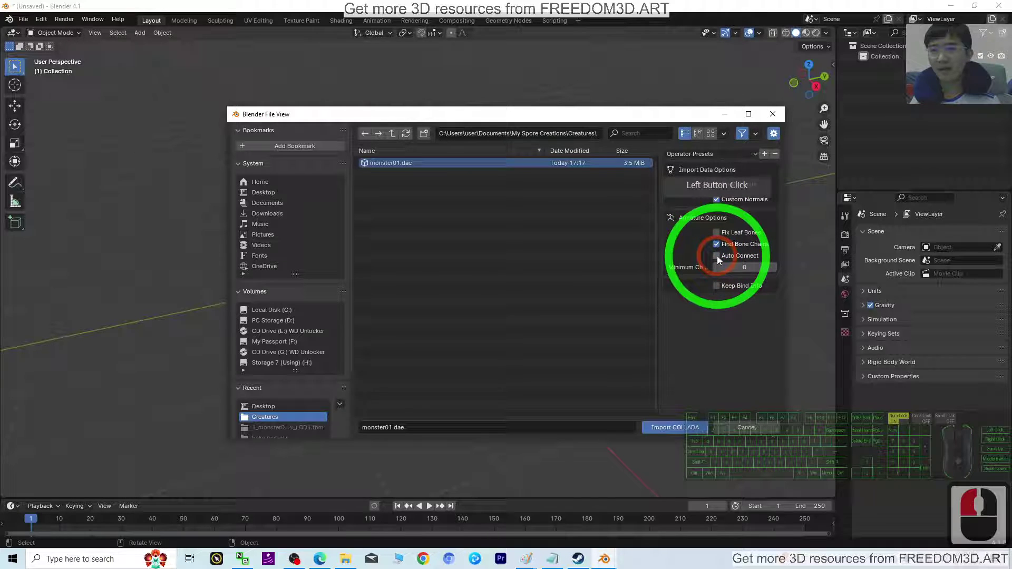
click(716, 256)
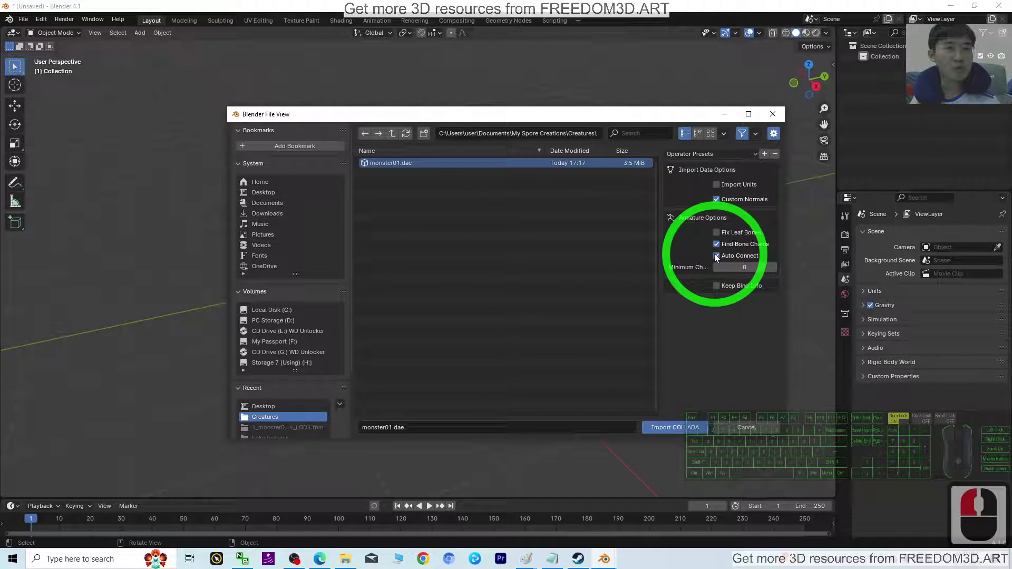
click(672, 428)
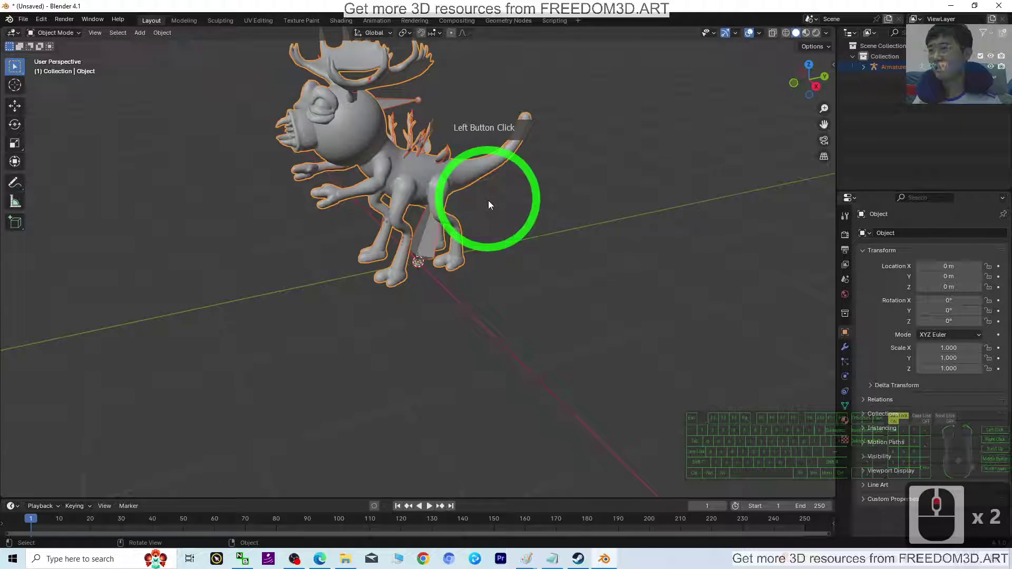
- Switch the viewport shading to Material Preview and inspect the imported creature's surface
shift+middle_drag(519, 204, 526, 282)
middle_drag(527, 332, 552, 352)
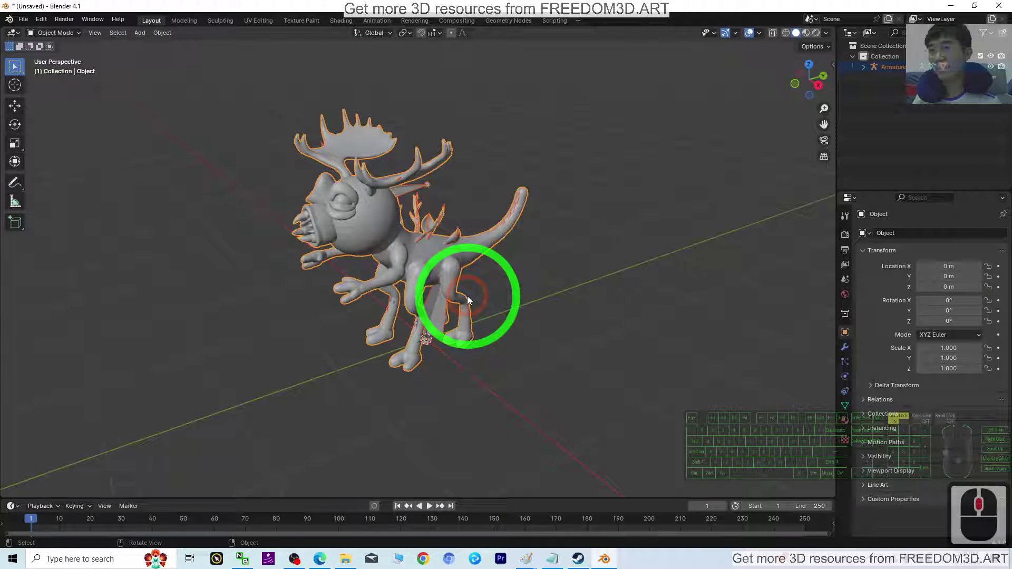
click(807, 34)
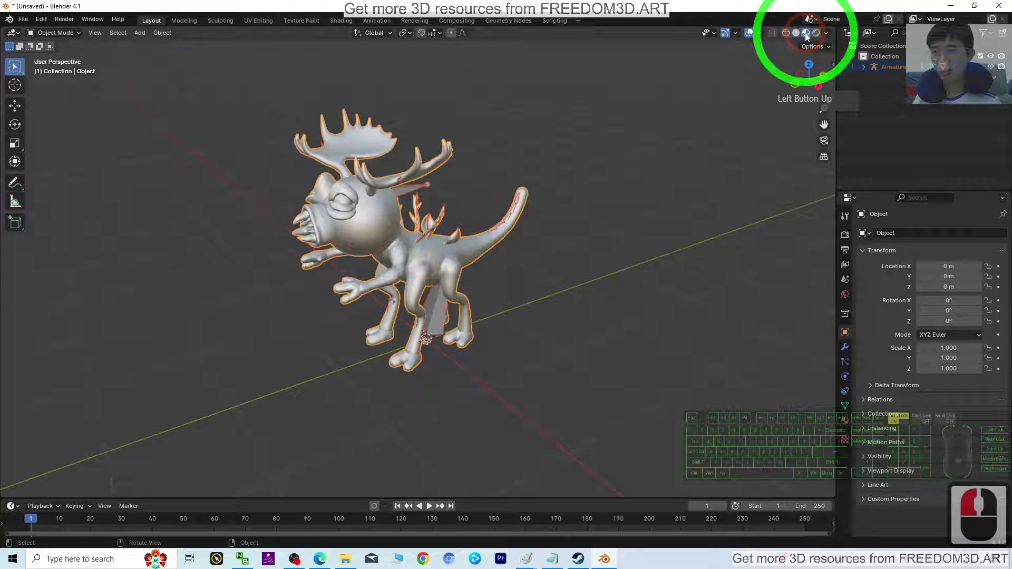
click(444, 257)
scroll(432, 222, up, 2)
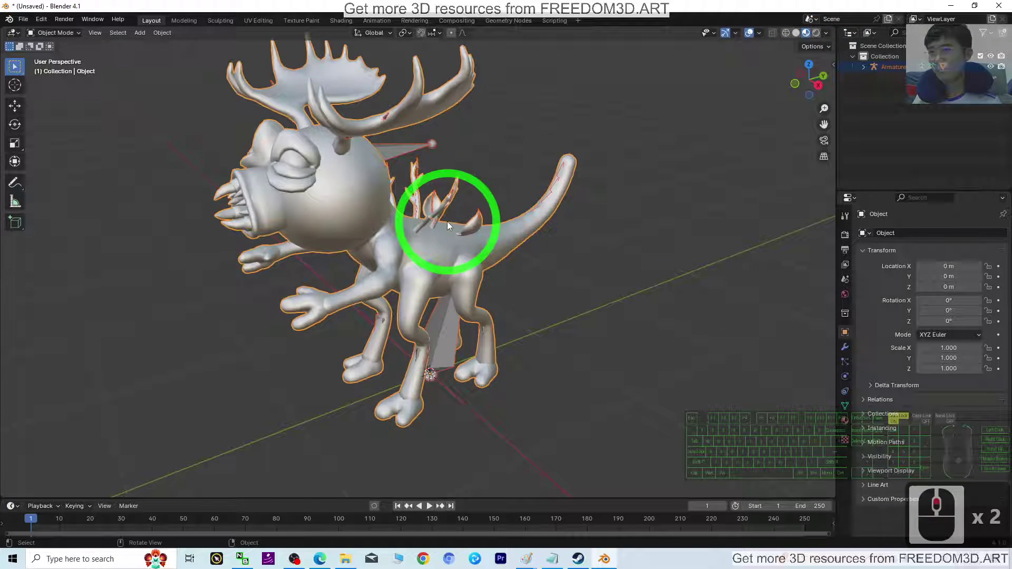
scroll(451, 227, down, 2)
scroll(532, 310, up, 2)
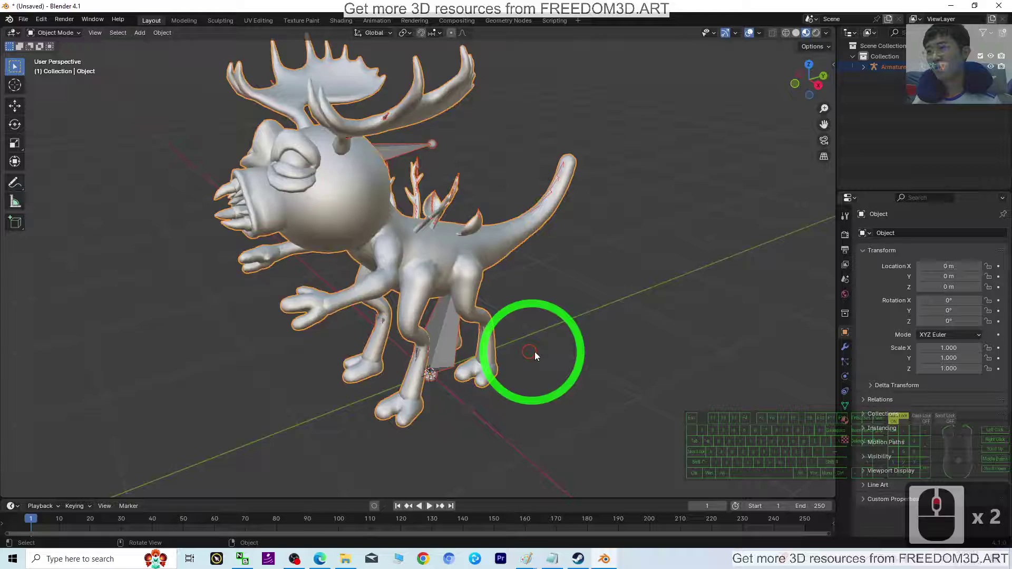
middle_drag(534, 352, 505, 351)
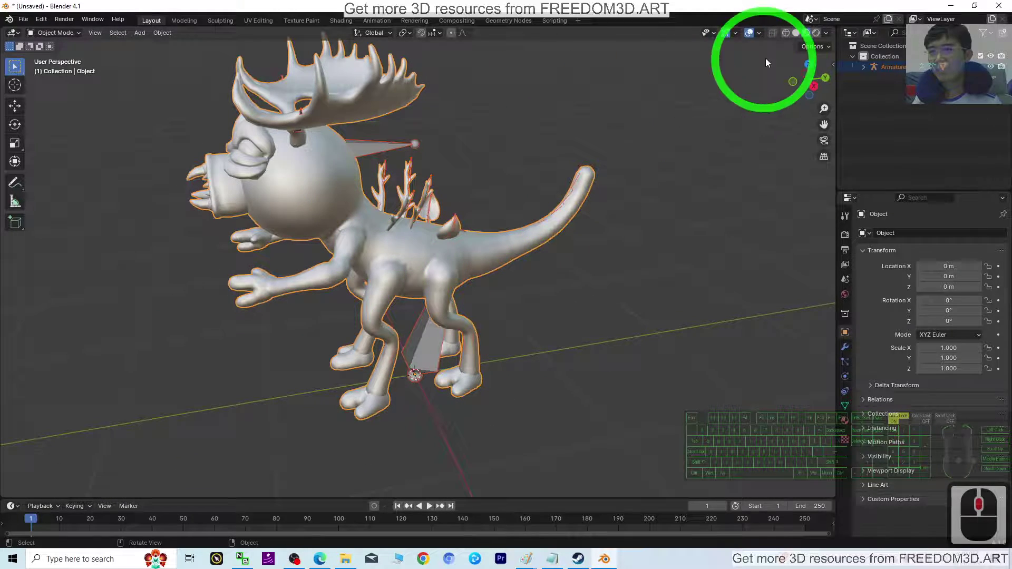
click(806, 36)
- Remove Asset_Material from the creature's mesh and create a new material in its place
click(845, 421)
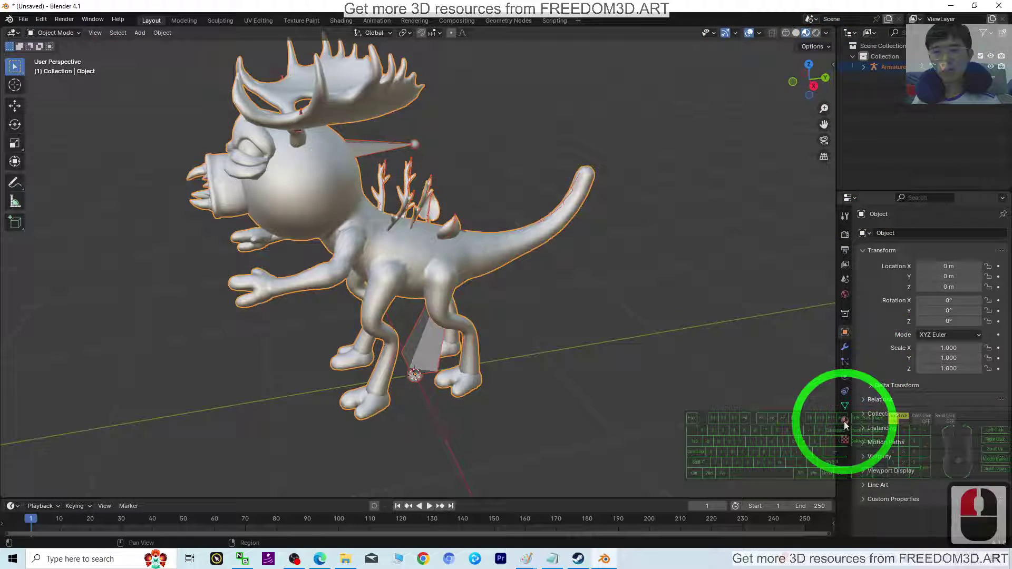
click(844, 422)
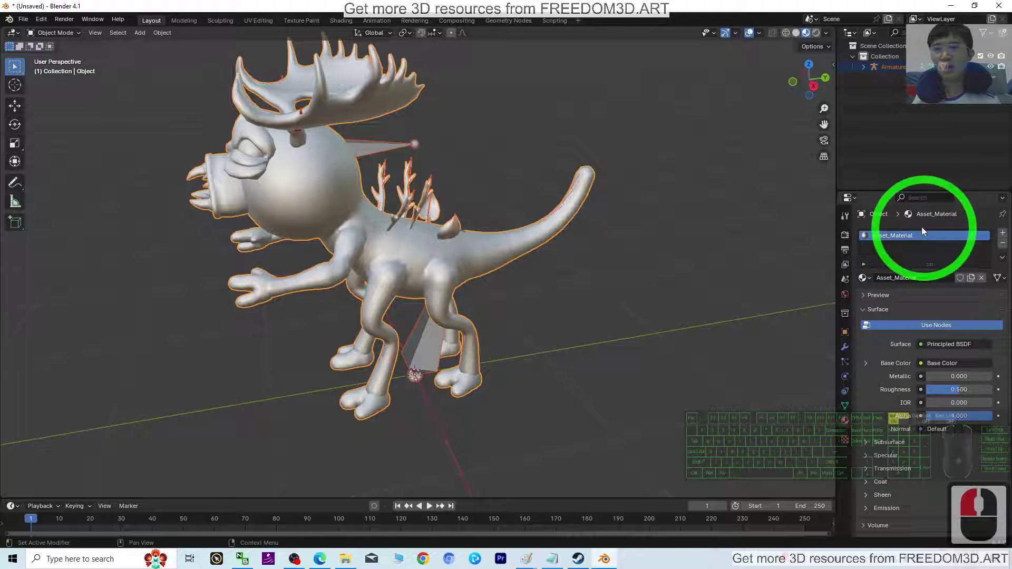
click(1003, 244)
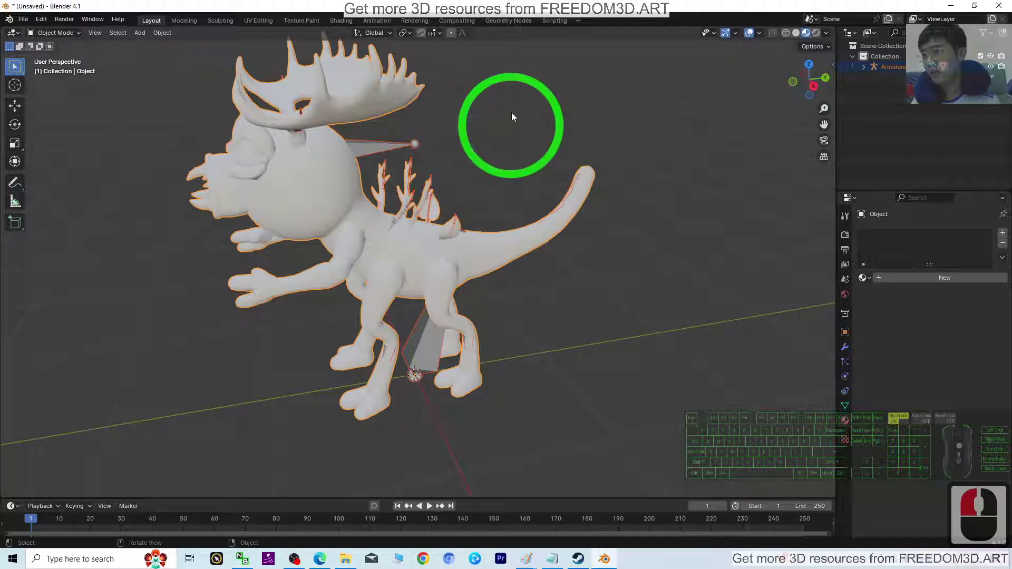
click(888, 280)
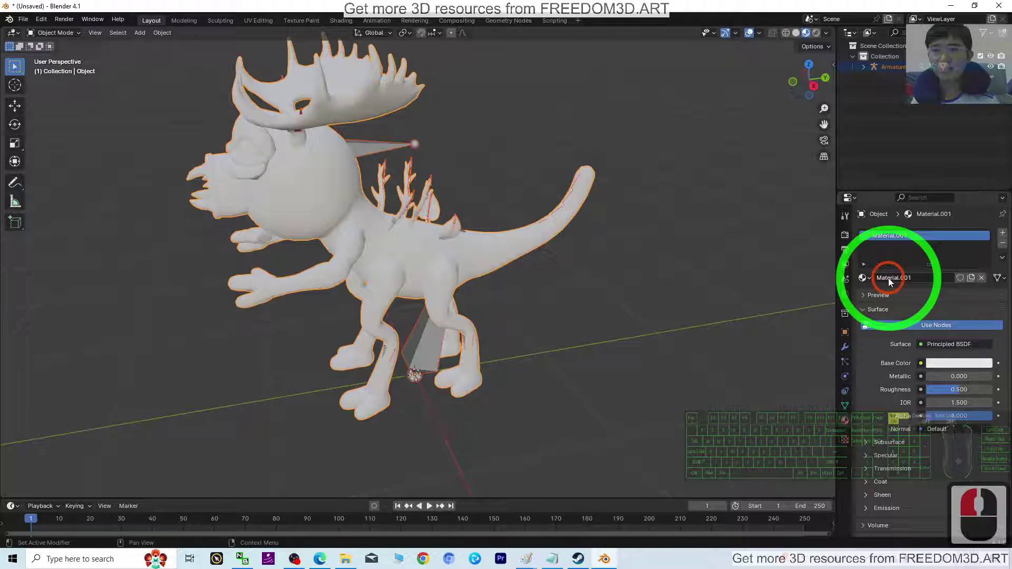
- Assign an Image Texture to the new material's Base Color, loading monster01__diffuse.tga from the Creatures folder
click(921, 363)
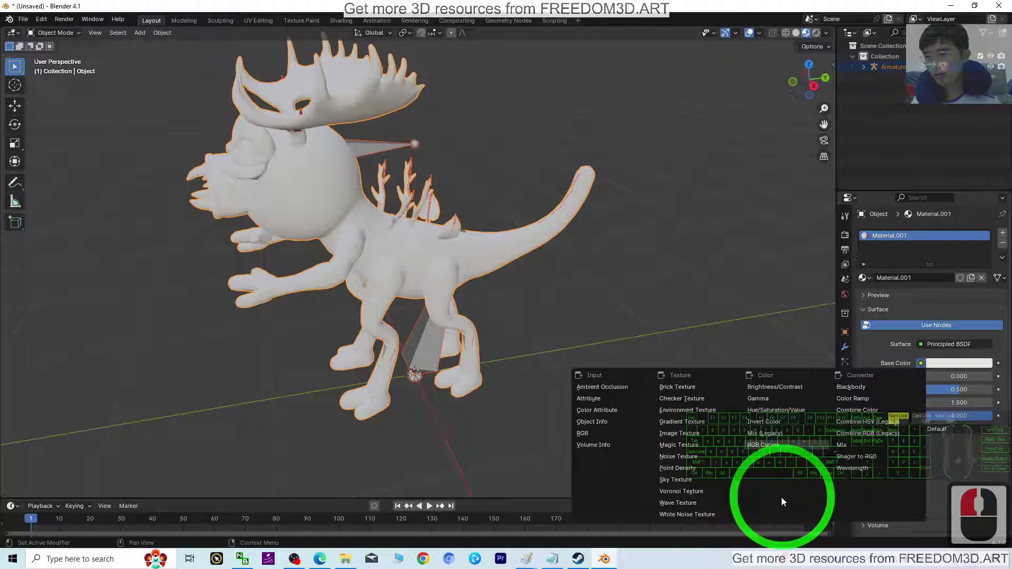
click(688, 433)
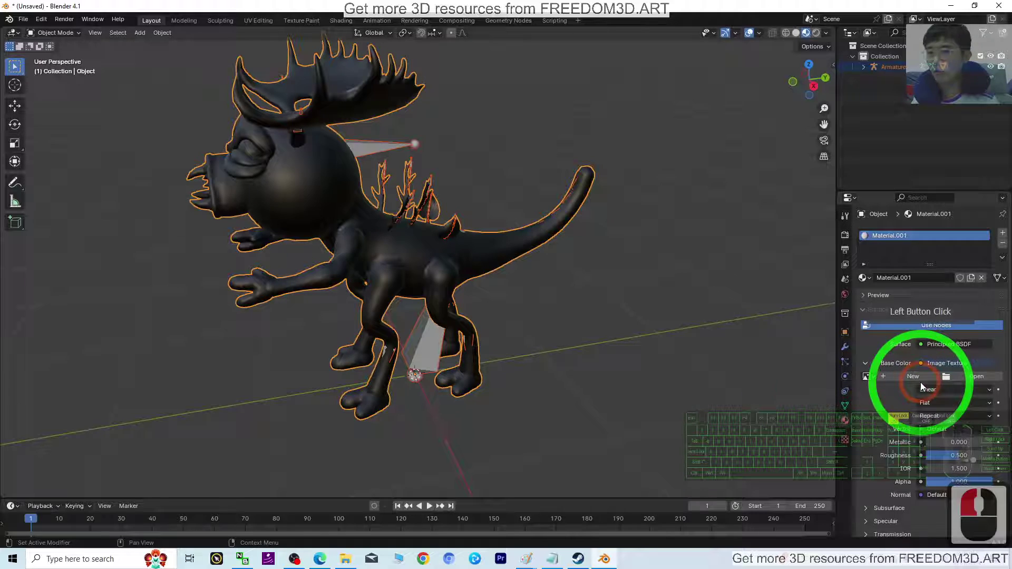
click(954, 379)
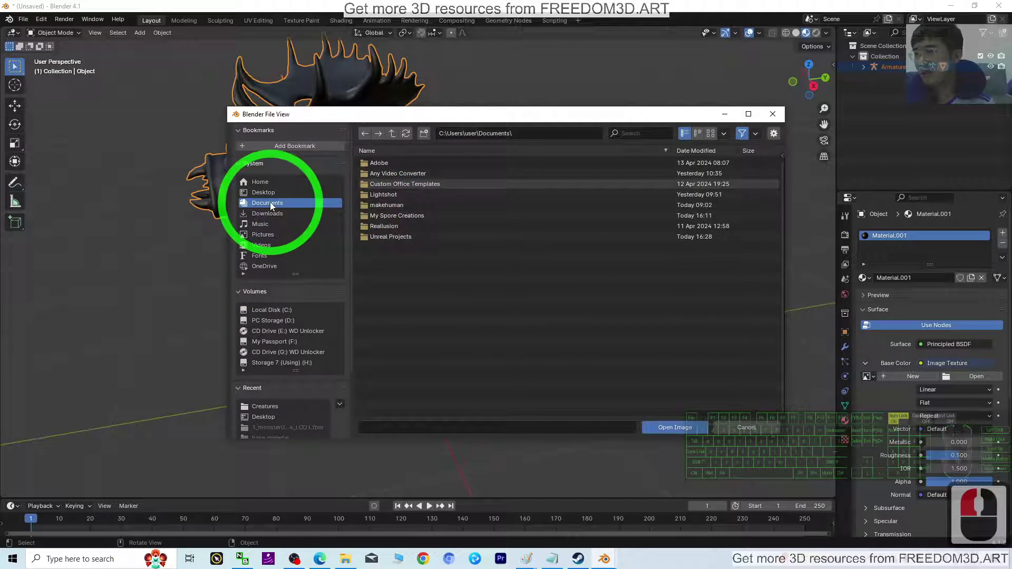
double_click(403, 216)
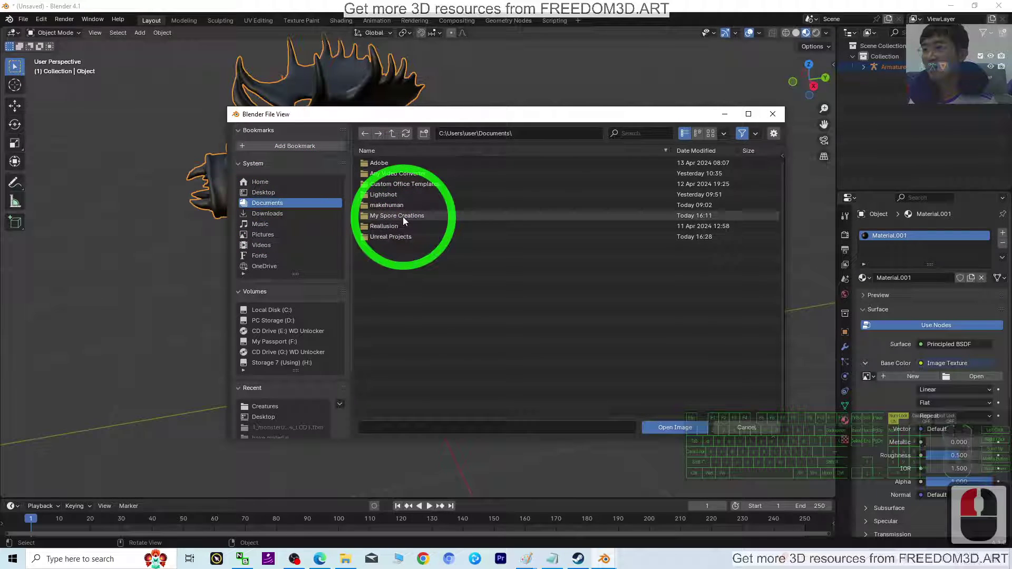
click(387, 207)
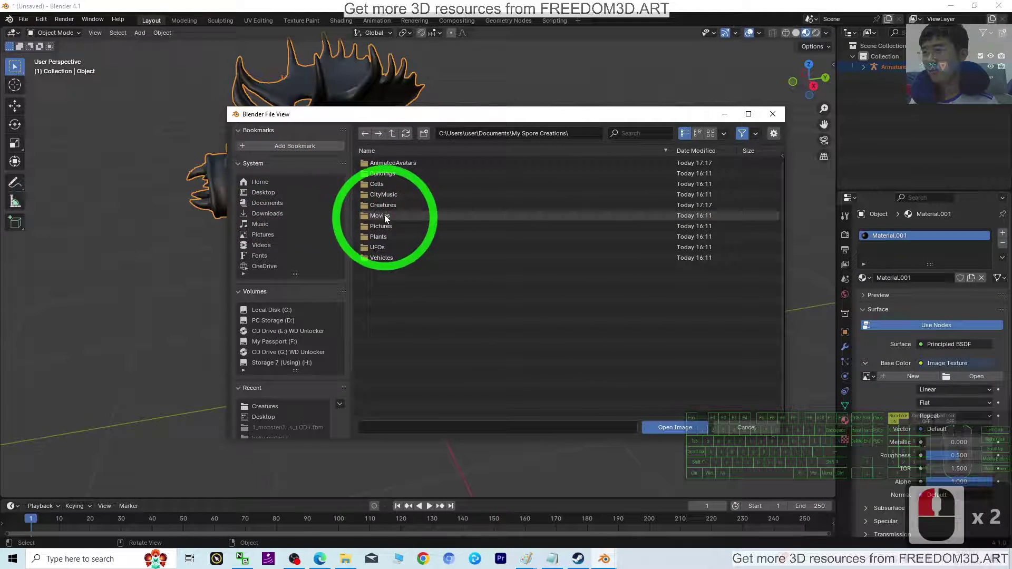
double_click(388, 209)
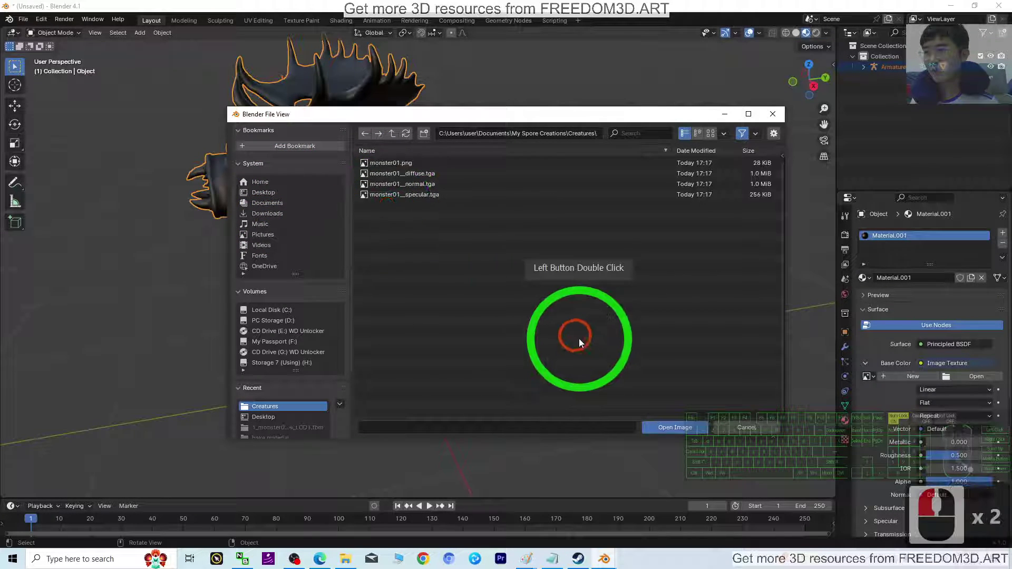
click(406, 174)
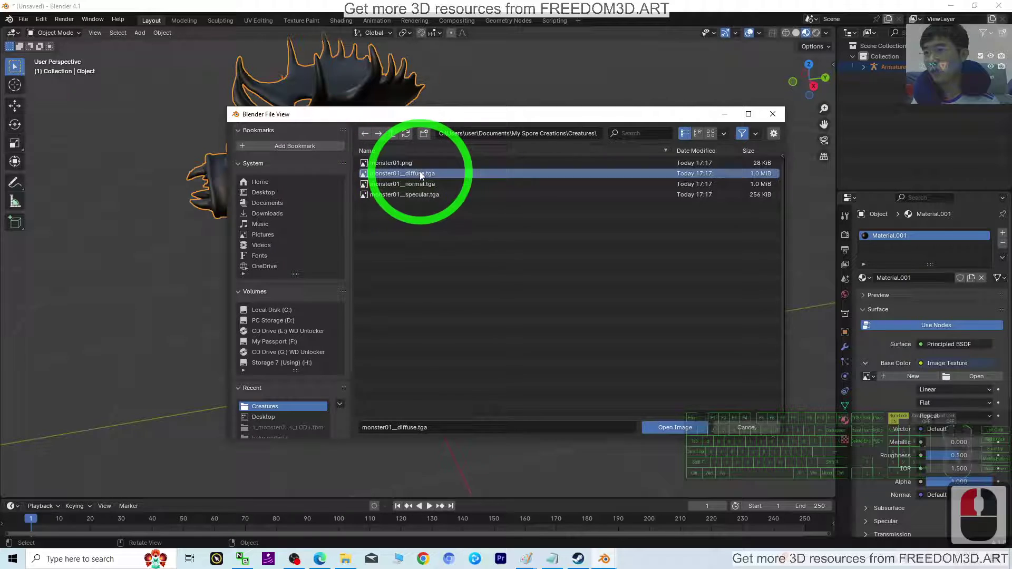
double_click(378, 174)
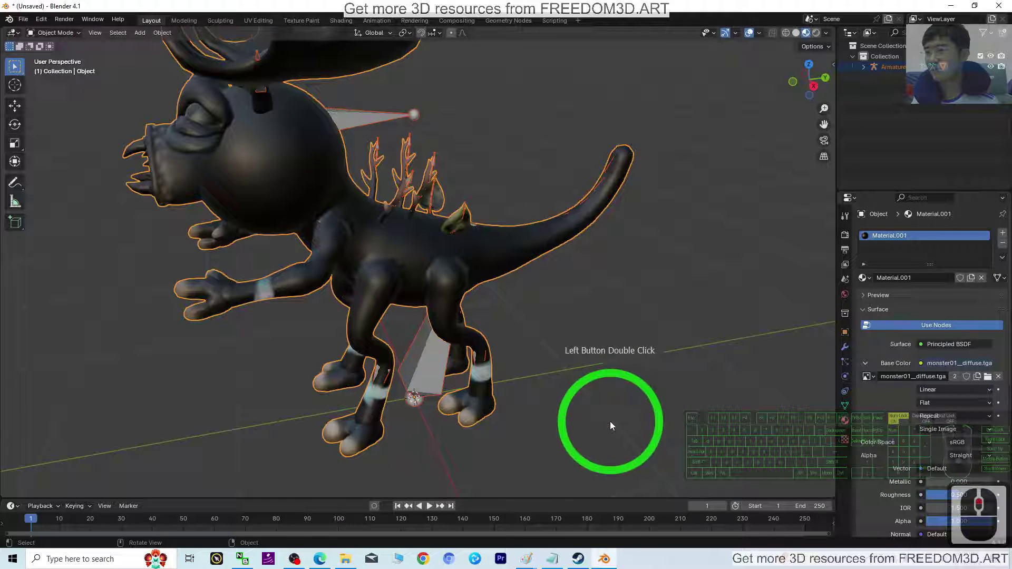
- Set the alpha mode of the material's monster01__diffuse.tga image texture node to None, then return to the Layout workspace
middle_drag(609, 422, 489, 146)
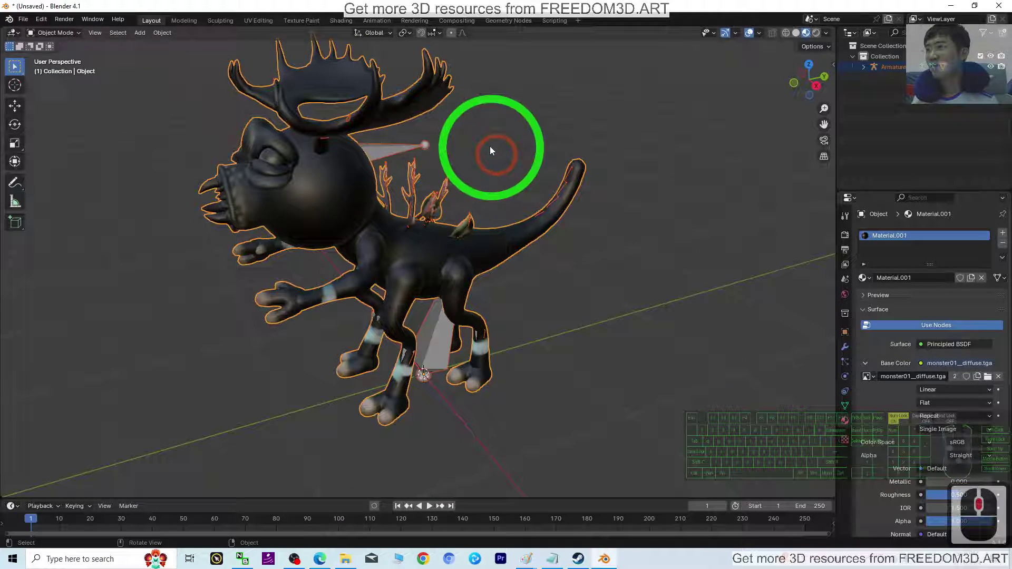
click(341, 20)
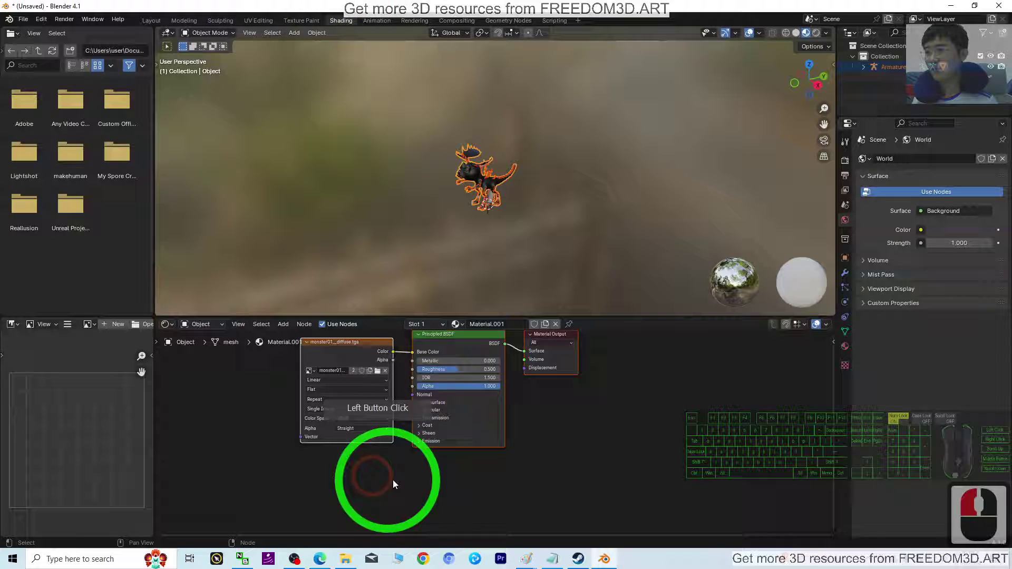
scroll(337, 440, up, 5)
scroll(325, 428, down, 4)
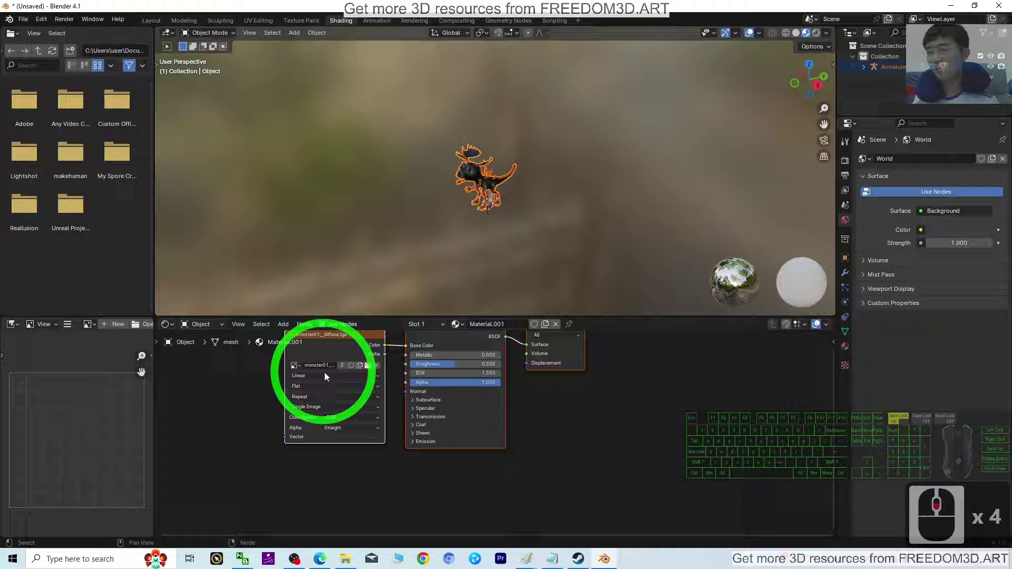
scroll(328, 430, up, 1)
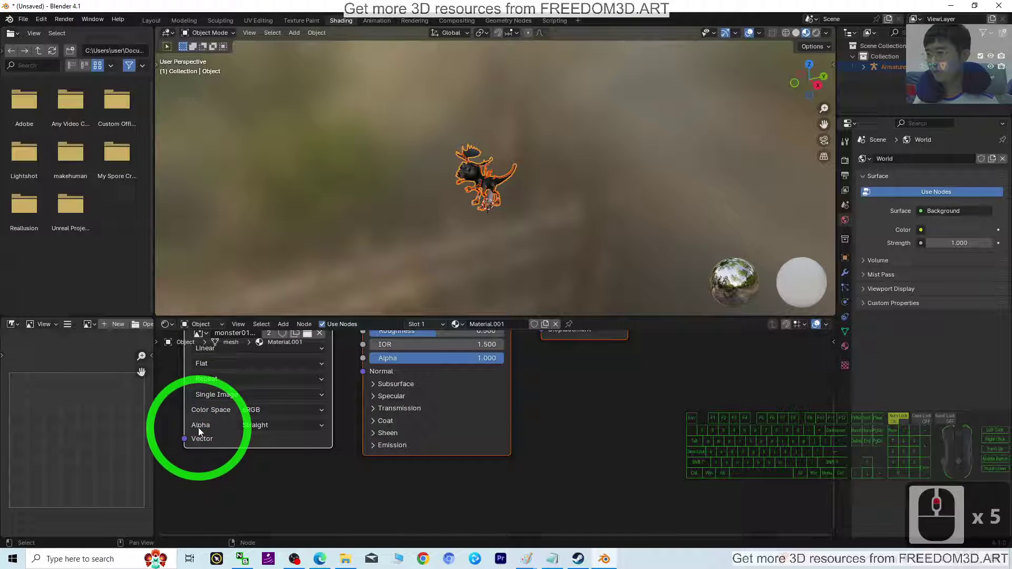
click(271, 478)
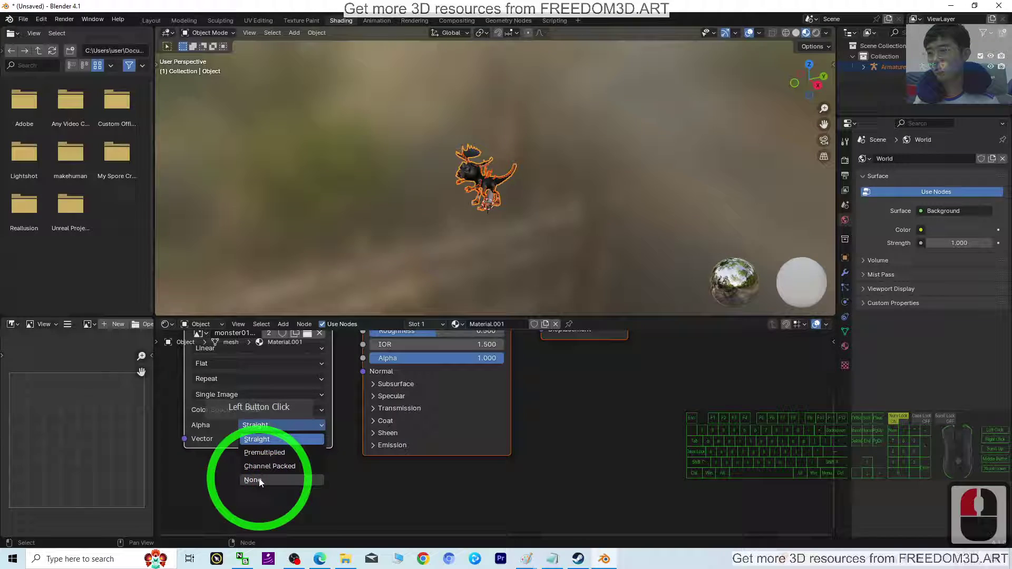
click(158, 22)
- Set the creature material's Roughness to 1.000 and its IOR to 1.000
scroll(488, 263, up, 1)
scroll(550, 366, down, 1)
mouse_move(550, 366)
middle_down()
mouse_move(612, 363)
mouse_move(570, 364)
middle_up()
shift+middle_drag(547, 305, 516, 331)
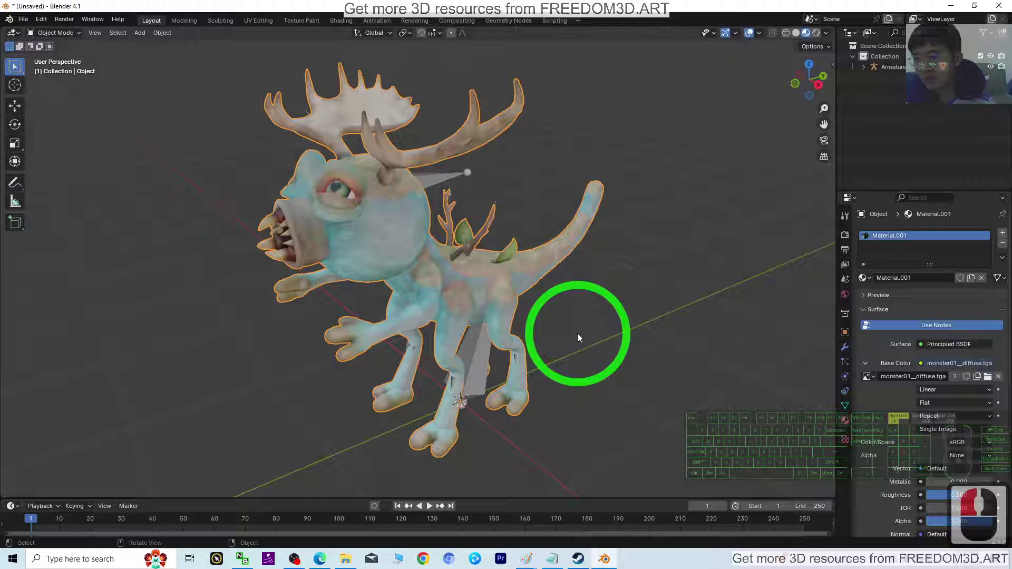
click(846, 425)
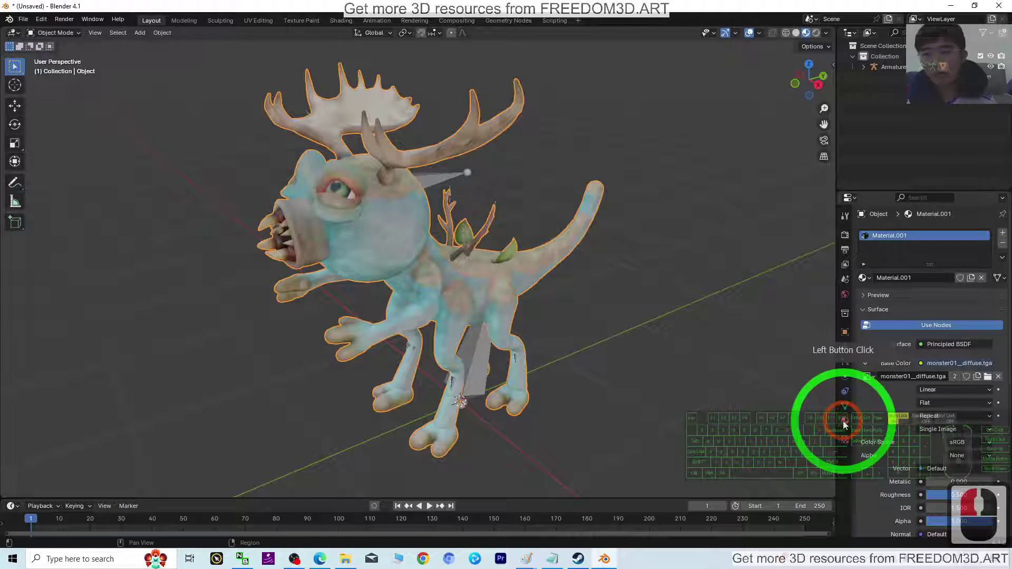
scroll(882, 417, down, 2)
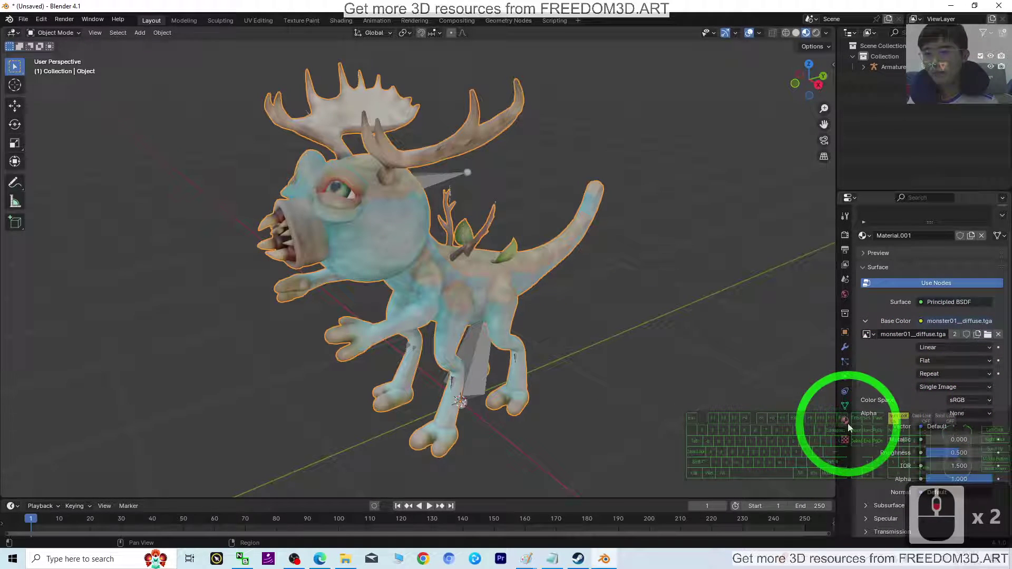
scroll(946, 356, down, 3)
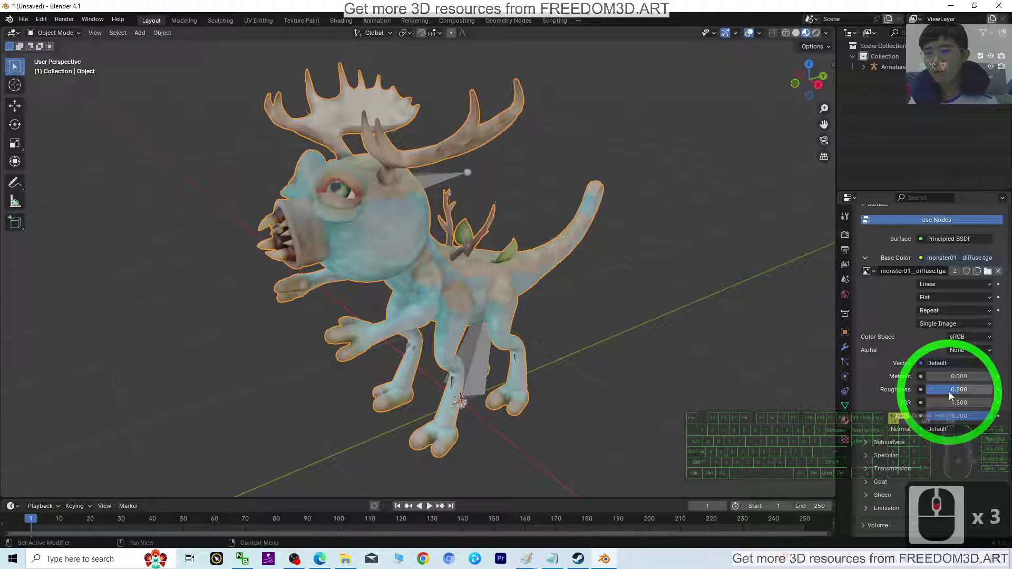
drag(958, 390, 612, 388)
middle_drag(612, 388, 427, 313)
scroll(430, 257, up, 2)
- Rename the imported armature as monter01
click(872, 84)
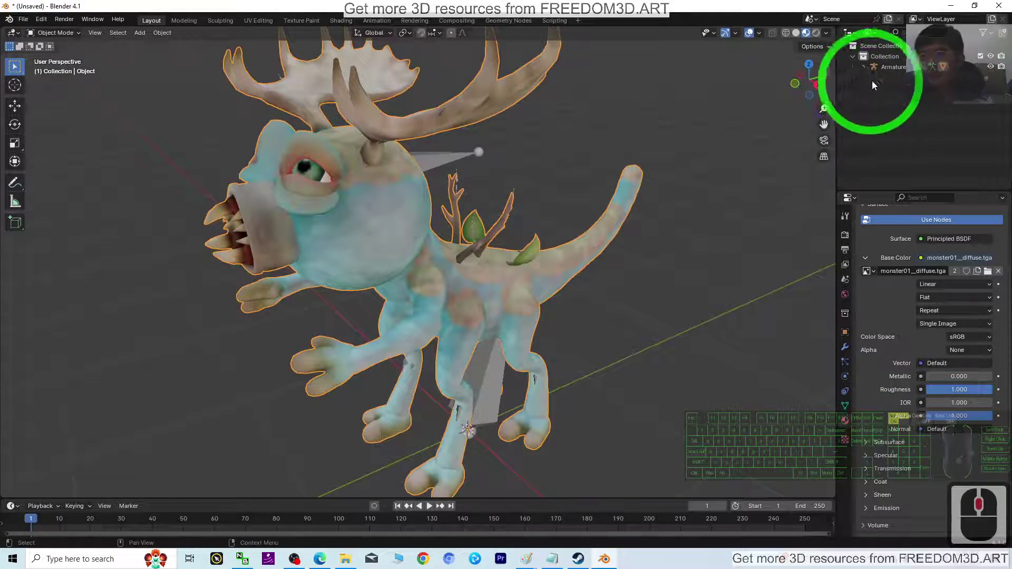
click(897, 68)
key(F2)
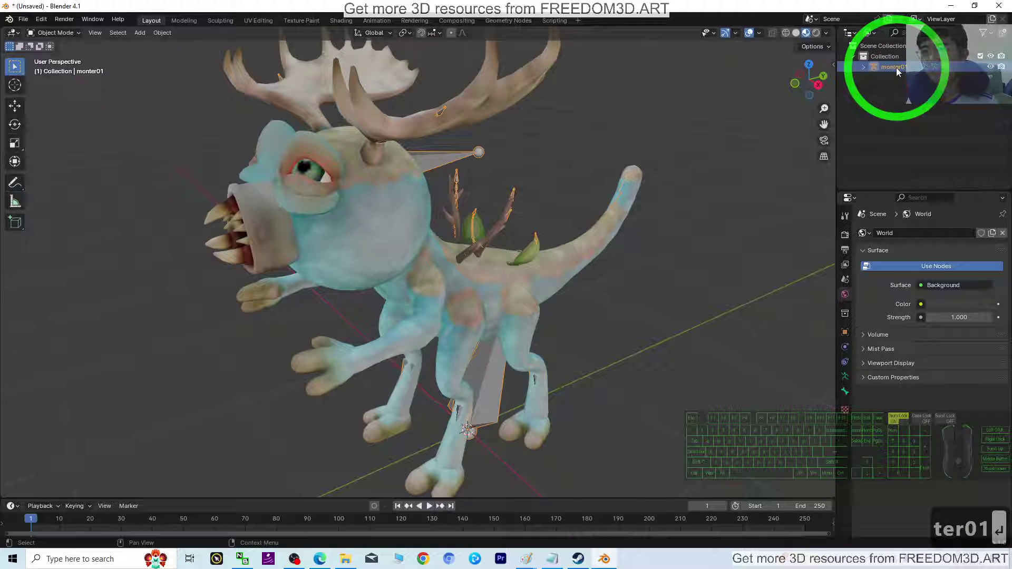
click(896, 68)
click(896, 68)
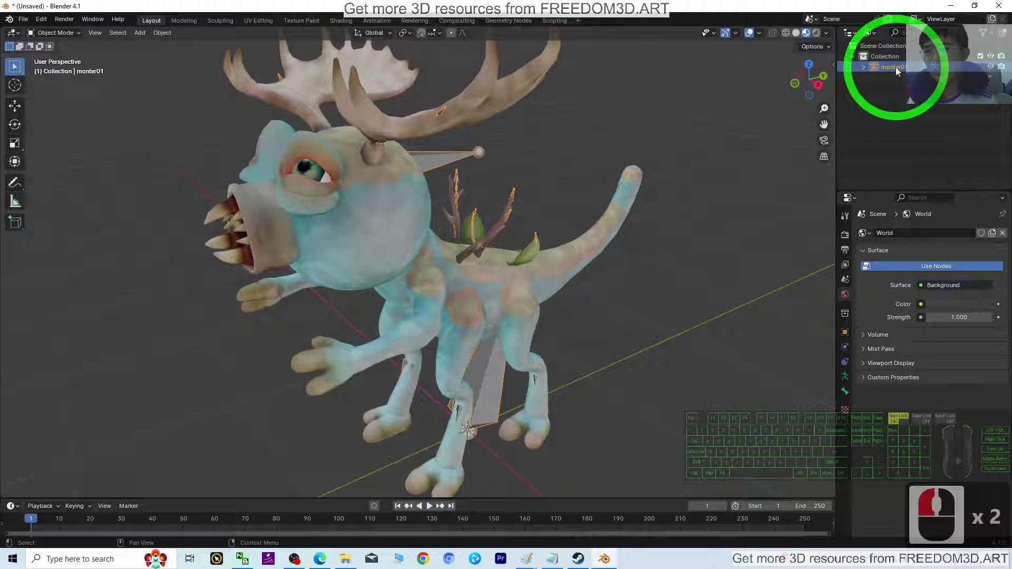
- Display the armature's bones In Front of the mesh and examine the skeleton along the body and tail
click(845, 379)
click(865, 375)
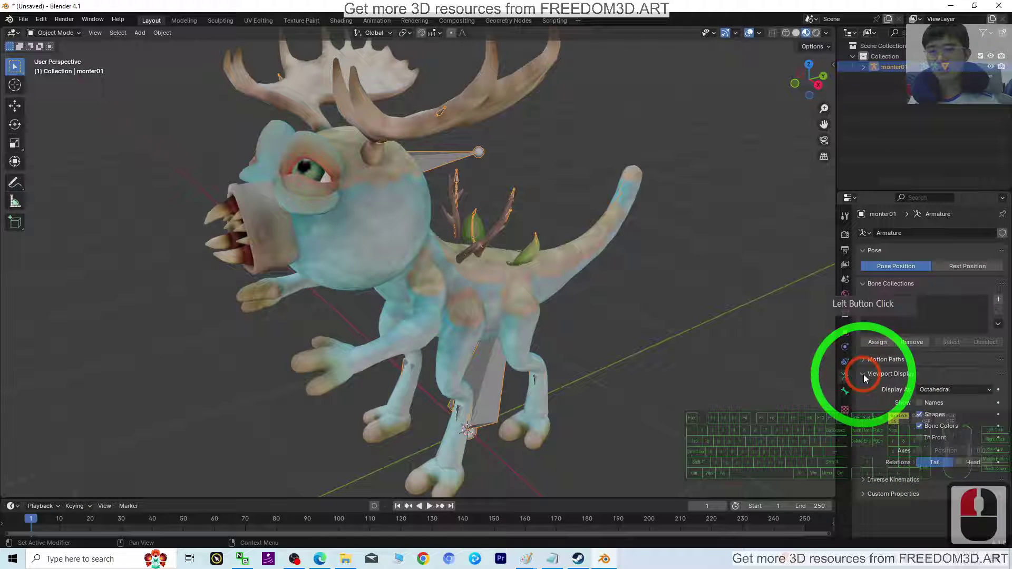
click(920, 439)
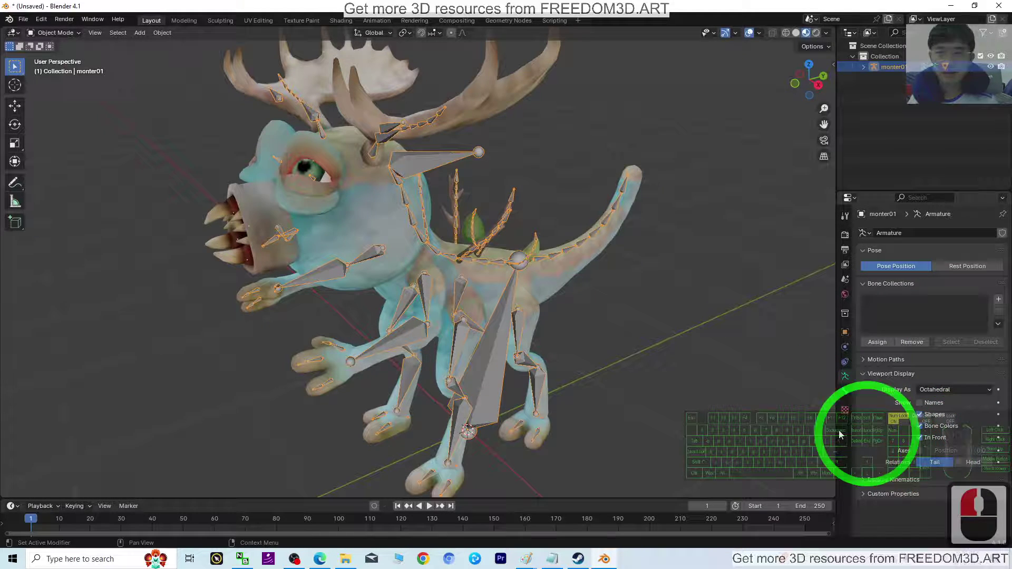
middle_drag(505, 398, 348, 305)
scroll(400, 299, up, 2)
scroll(384, 318, up, 2)
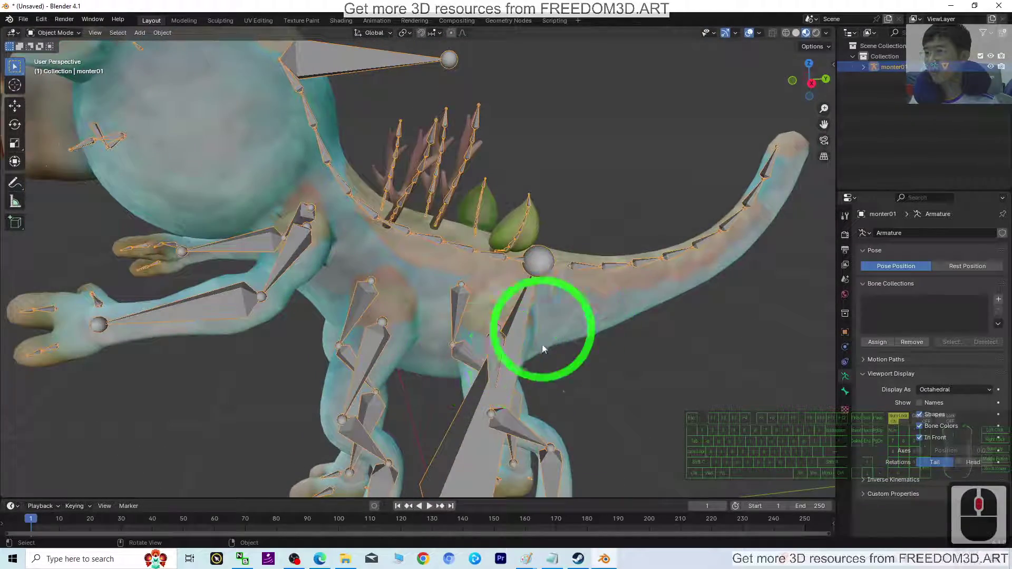
click(609, 268)
middle_drag(458, 287, 249, 112)
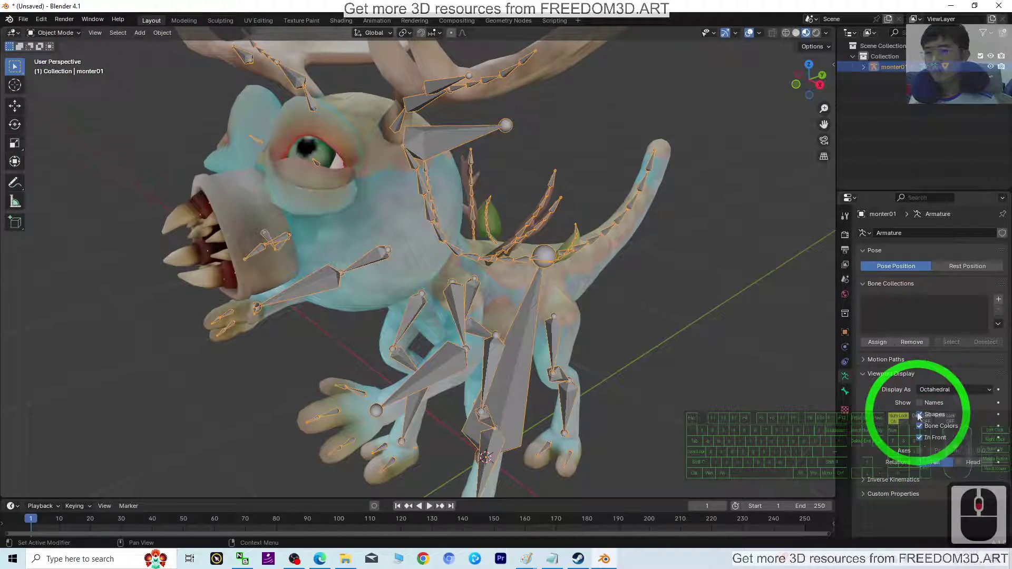
- Show the names of all bones on the armature briefly, and hide them again
click(920, 403)
click(920, 403)
click(919, 403)
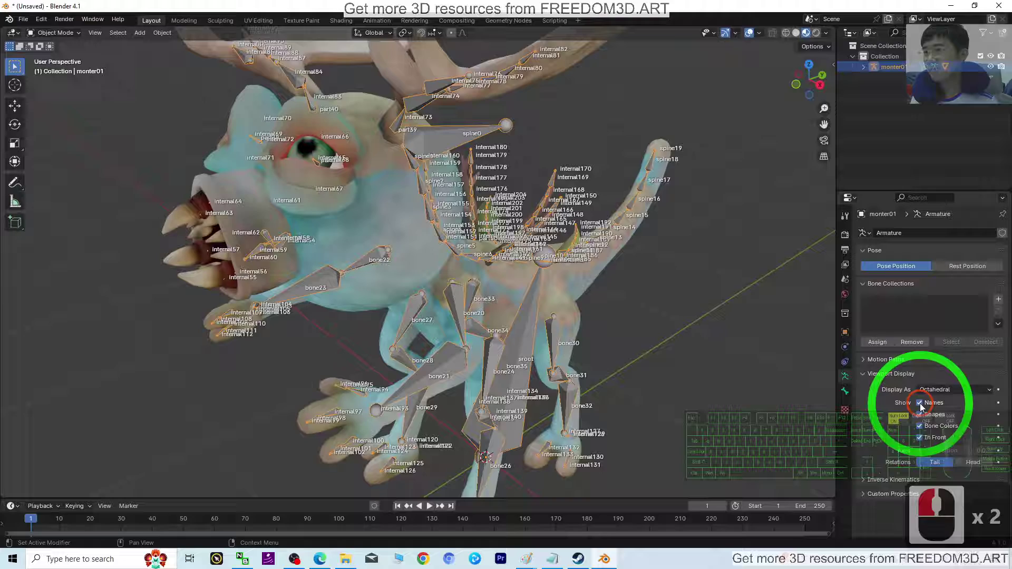
click(919, 404)
- Switch the armature to Pose Mode and select the head bone spine0, checking it with the bone names briefly shown
click(55, 32)
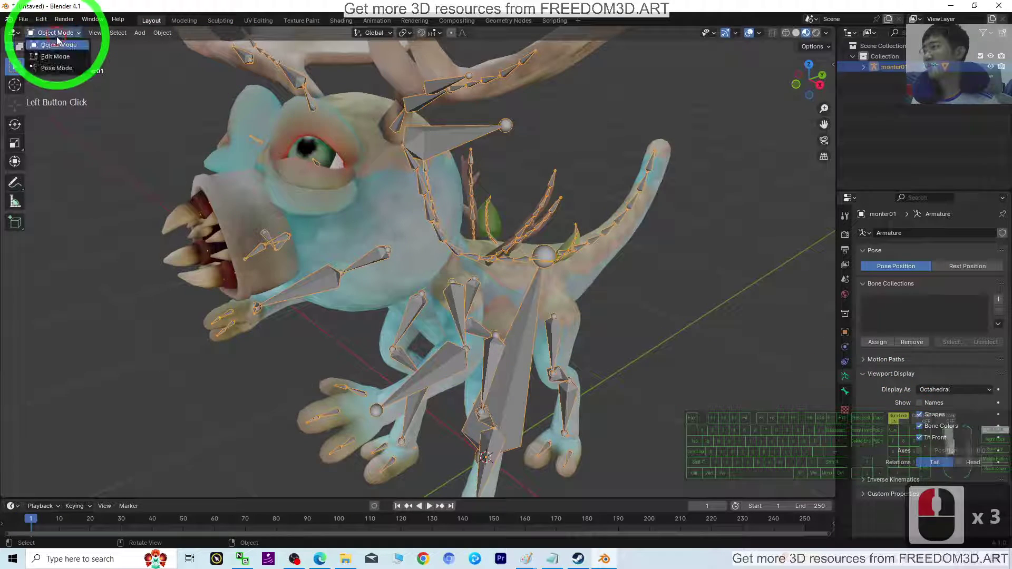
click(52, 68)
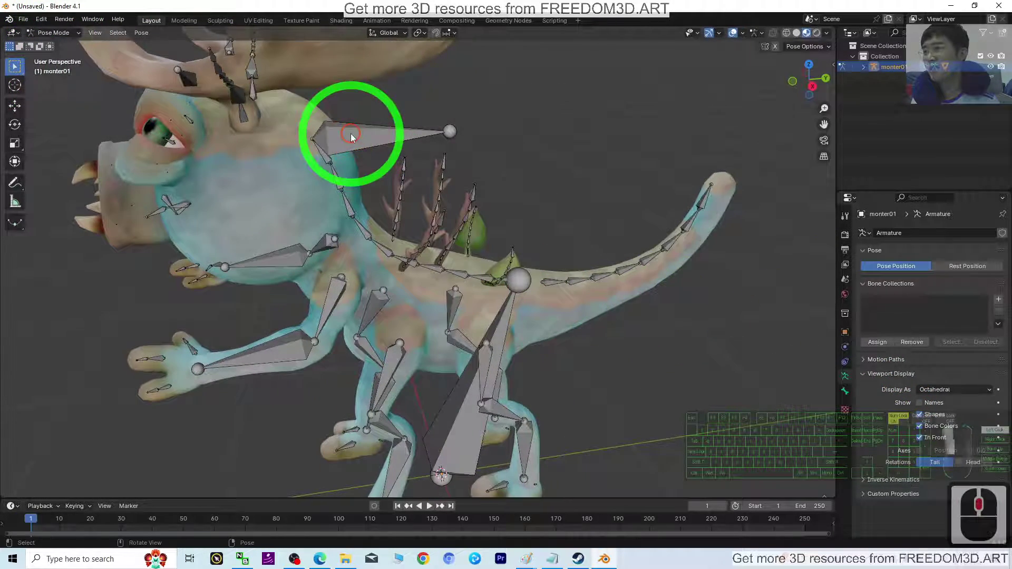
click(350, 134)
click(919, 403)
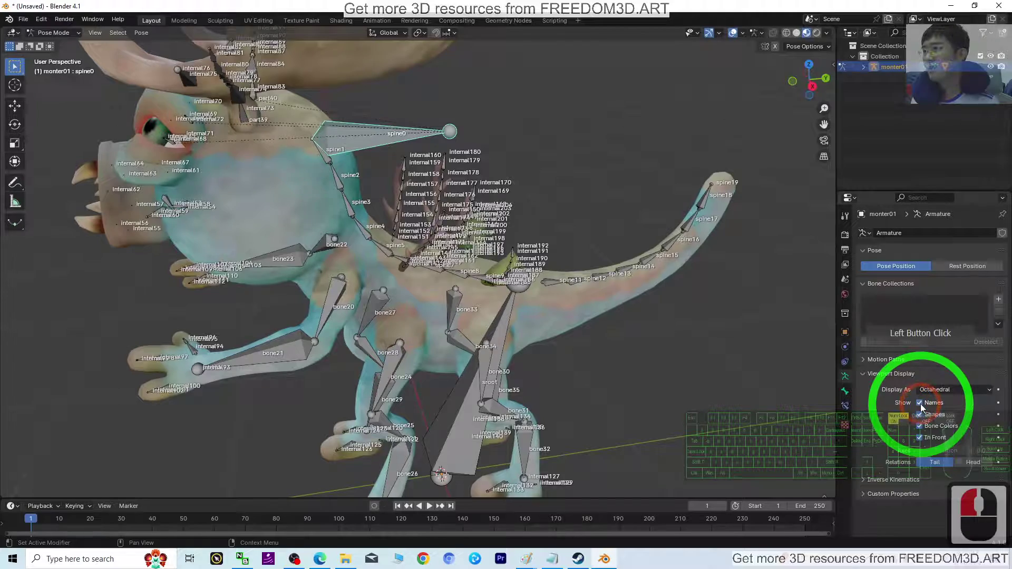
click(921, 404)
click(360, 144)
middle_drag(547, 320, 605, 324)
- Try rotating the head bone spine0 with the Rotate tool, view the deformation, and undo the rotation
click(15, 124)
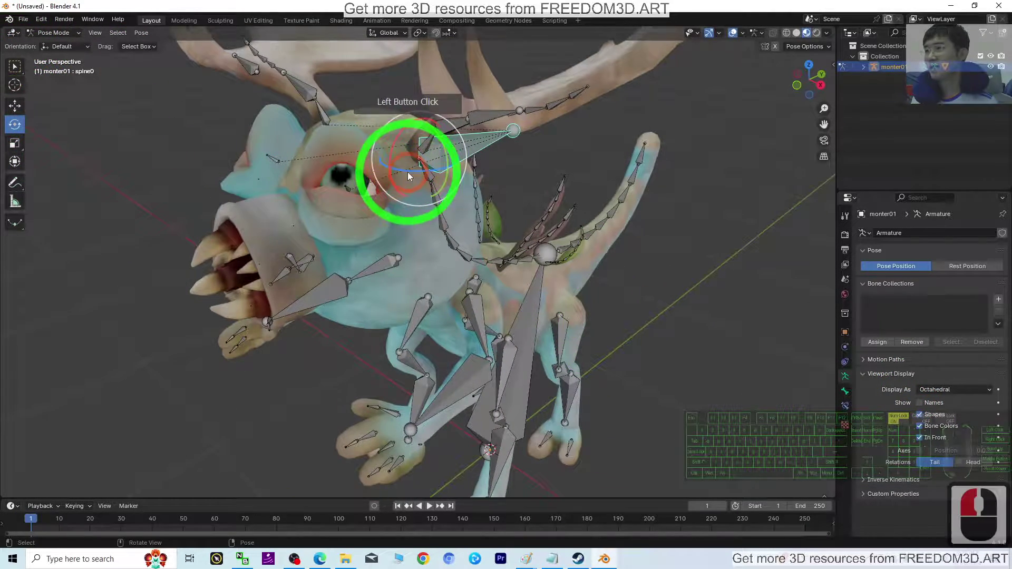
mouse_move(407, 172)
mouse_down()
mouse_move(427, 179)
mouse_move(409, 173)
mouse_up()
middle_drag(408, 173, 493, 360)
scroll(560, 340, up, 3)
scroll(558, 340, down, 2)
scroll(529, 364, up, 2)
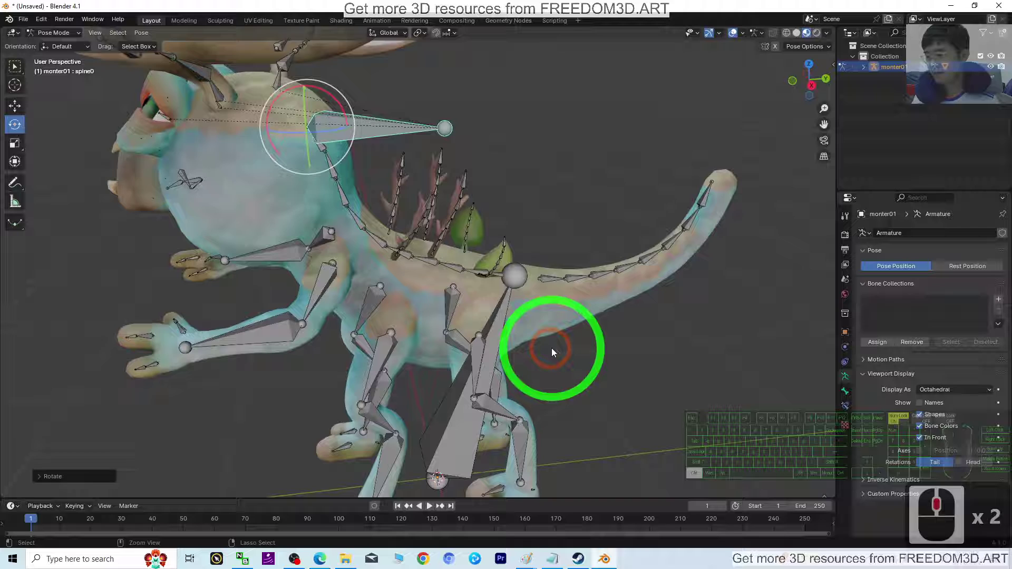
key(ctrl+z)
- Try rotating the tail from the bone spine12 and undo the rotation
click(577, 281)
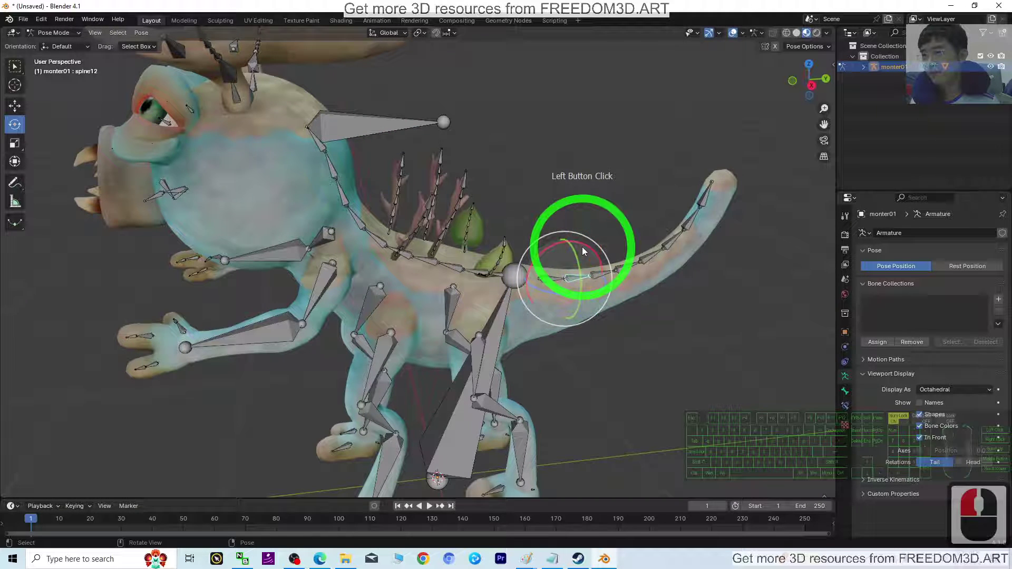
drag(579, 253, 638, 330)
key(ctrl+z)
- Try rotating the leg bone bone24 and undo the rotation
middle_drag(638, 330, 441, 361)
click(421, 333)
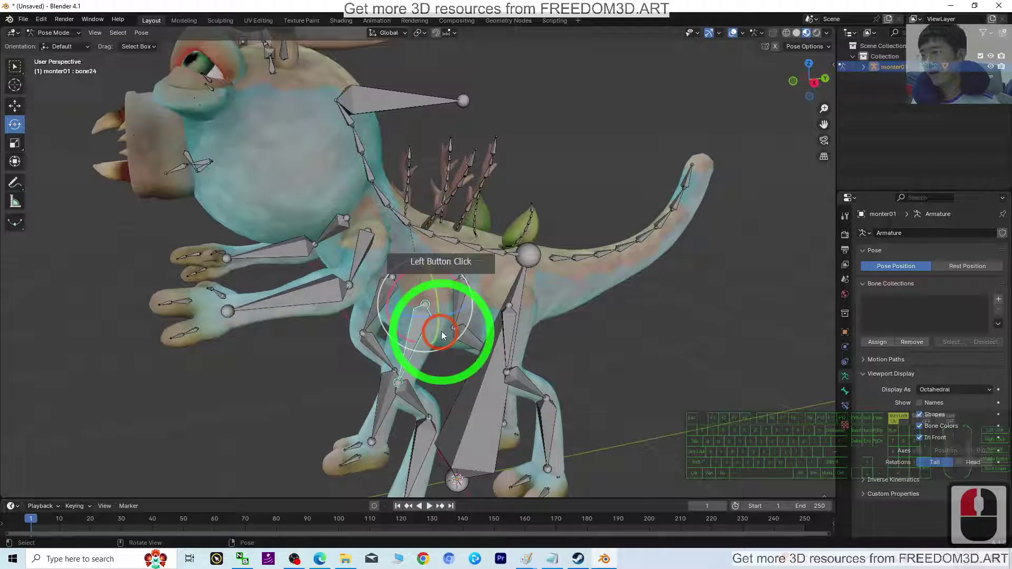
drag(400, 271, 482, 371)
click(414, 392)
key(ctrl+z)
- Try rotating the forearm bone bone21, check the arm from the front, and undo the rotation
click(319, 289)
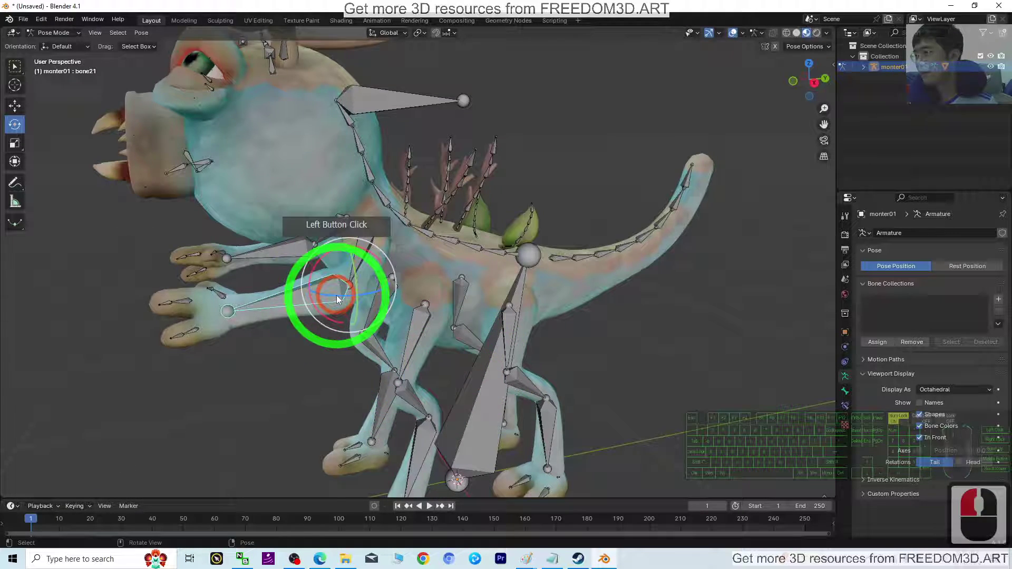
drag(324, 294, 255, 348)
middle_drag(255, 348, 328, 365)
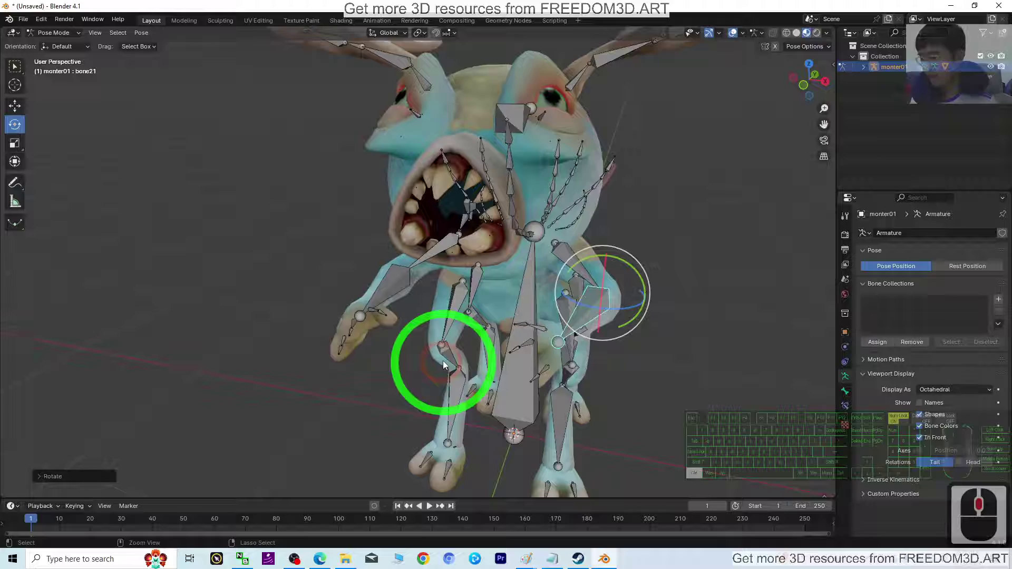
key(ctrl+z)
- Try rotating the finger bones internal108 and internal107 of the other hand and undo the rotation
click(356, 326)
middle_drag(429, 343, 499, 350)
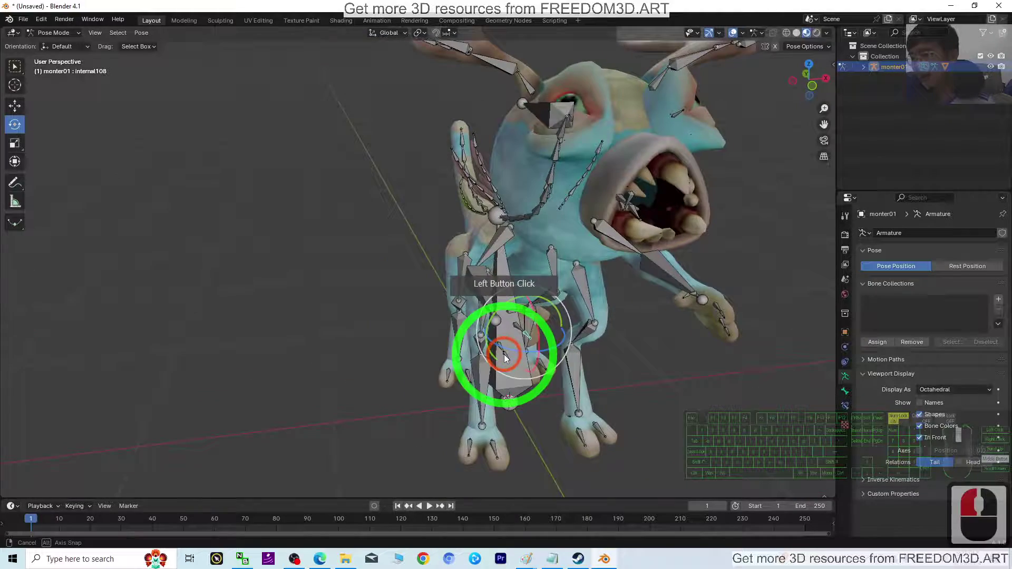
middle_drag(628, 344, 451, 341)
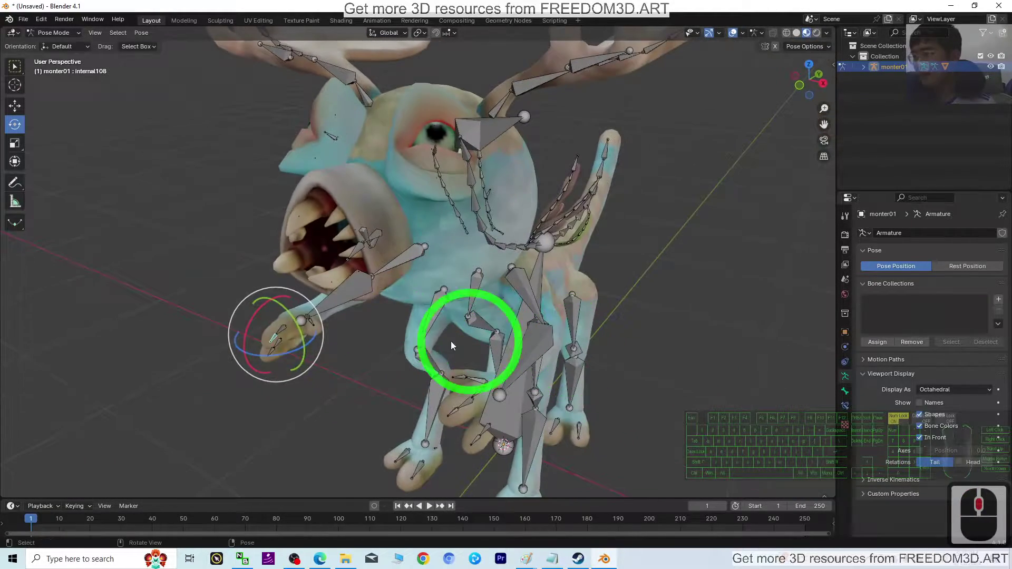
drag(282, 326, 273, 344)
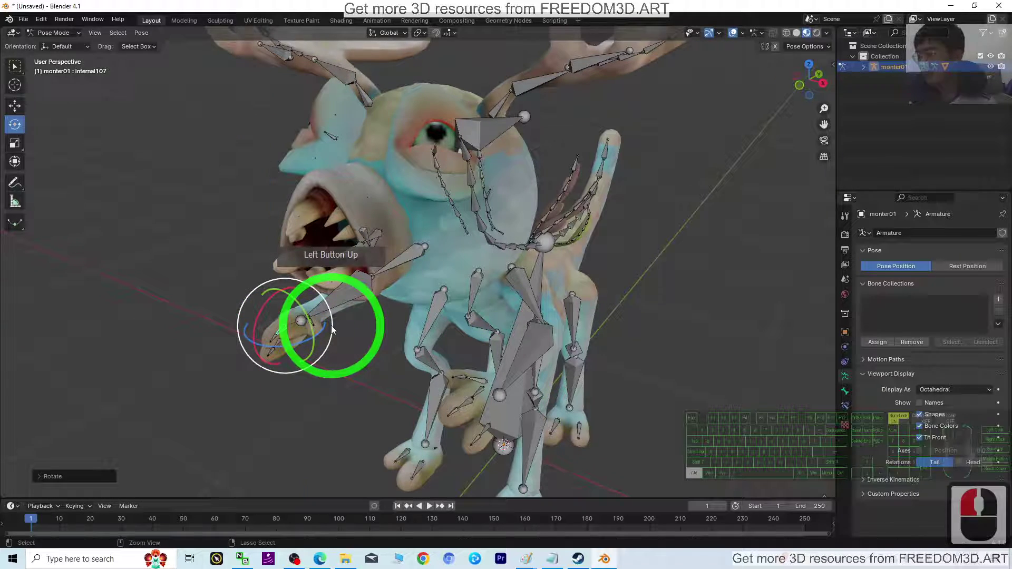
key(ctrl+z)
- Try rotating the mouth bone internal61 and undo the rotation
middle_drag(574, 257, 365, 187)
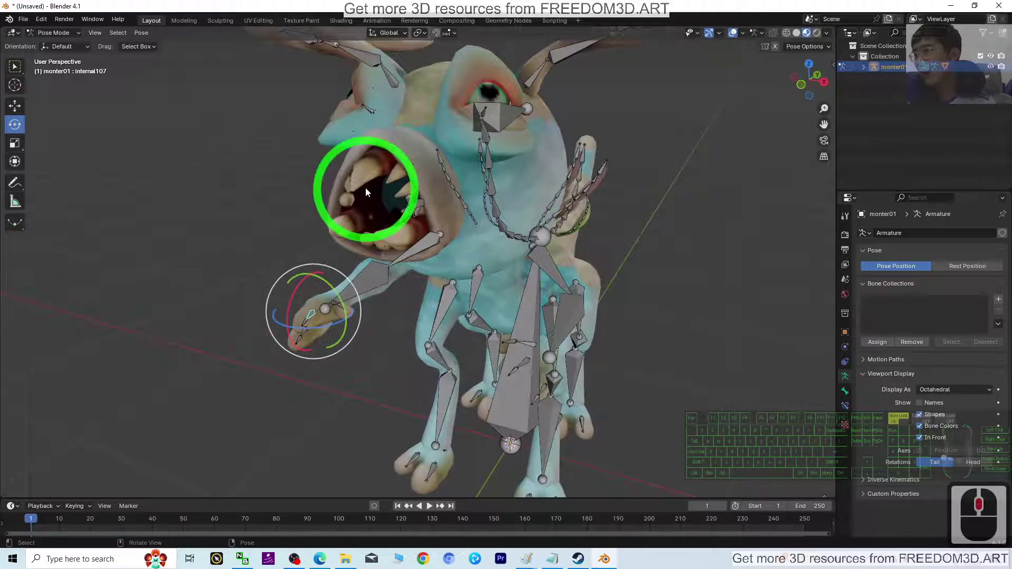
scroll(409, 168, up, 2)
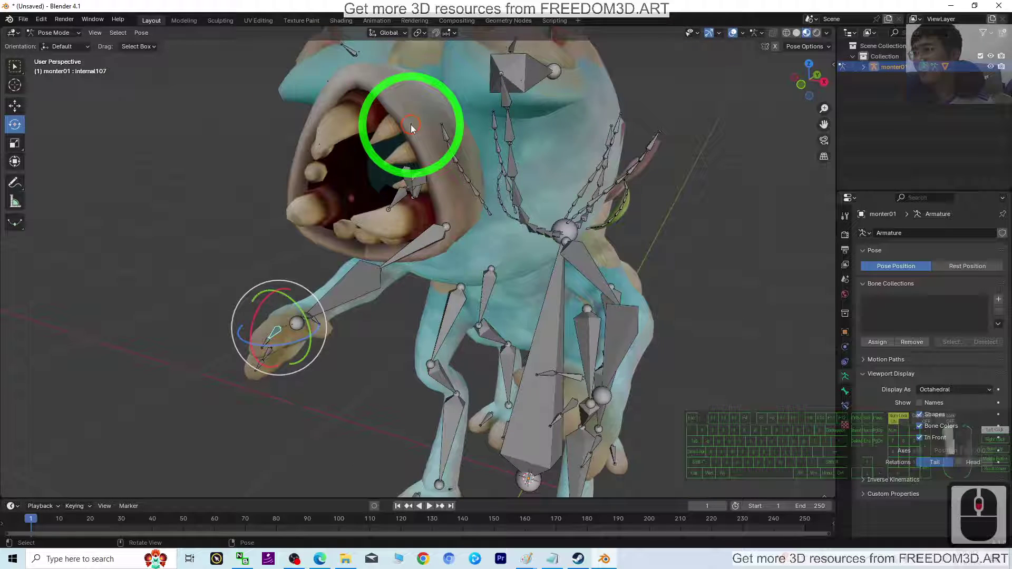
click(411, 125)
drag(392, 100, 395, 107)
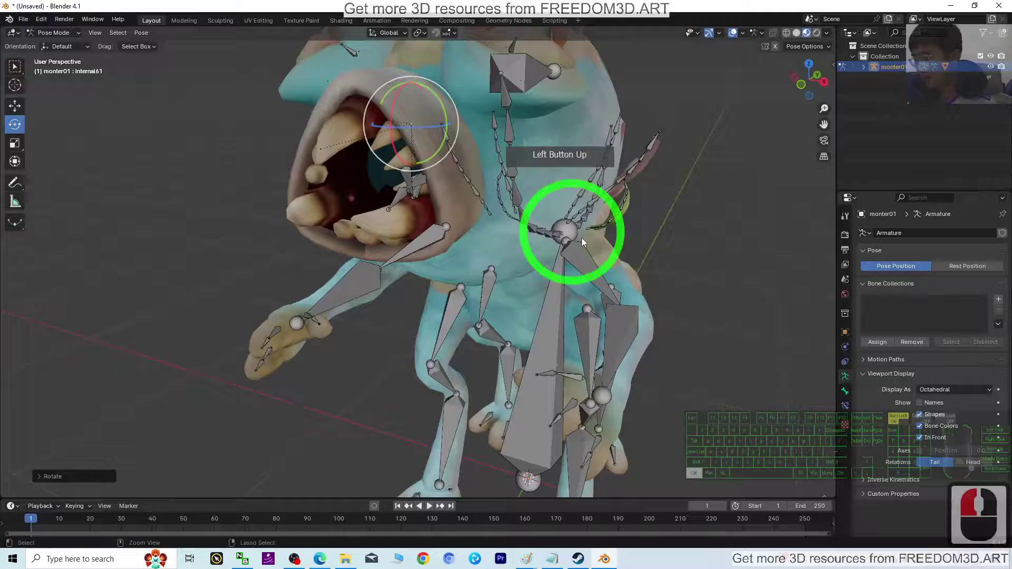
key(ctrl+z)
- Show the armature's bone names and examine the bones around the creature's mouth and teeth
middle_drag(595, 250, 571, 256)
middle_click(919, 372)
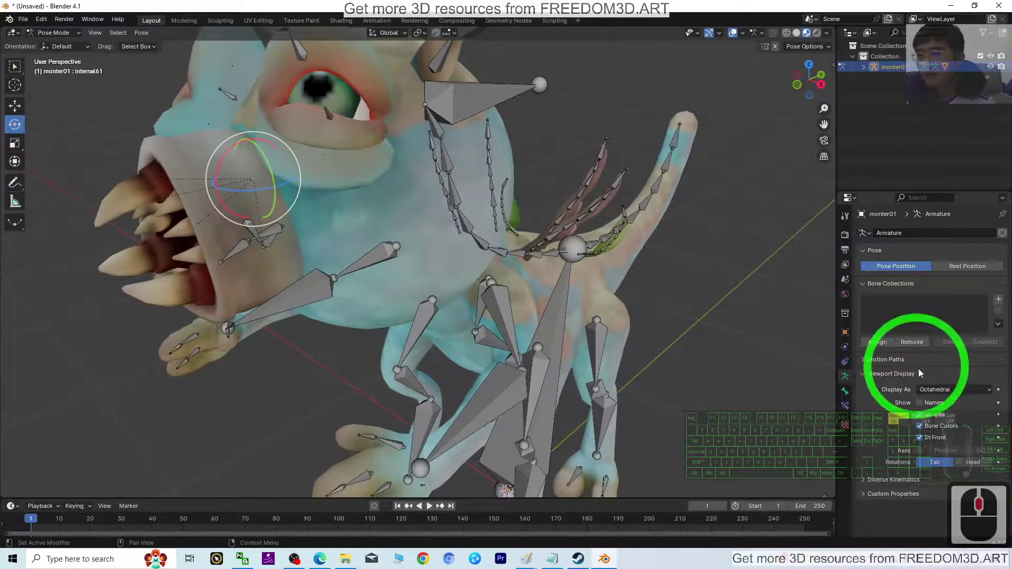
click(922, 403)
double_click(172, 273)
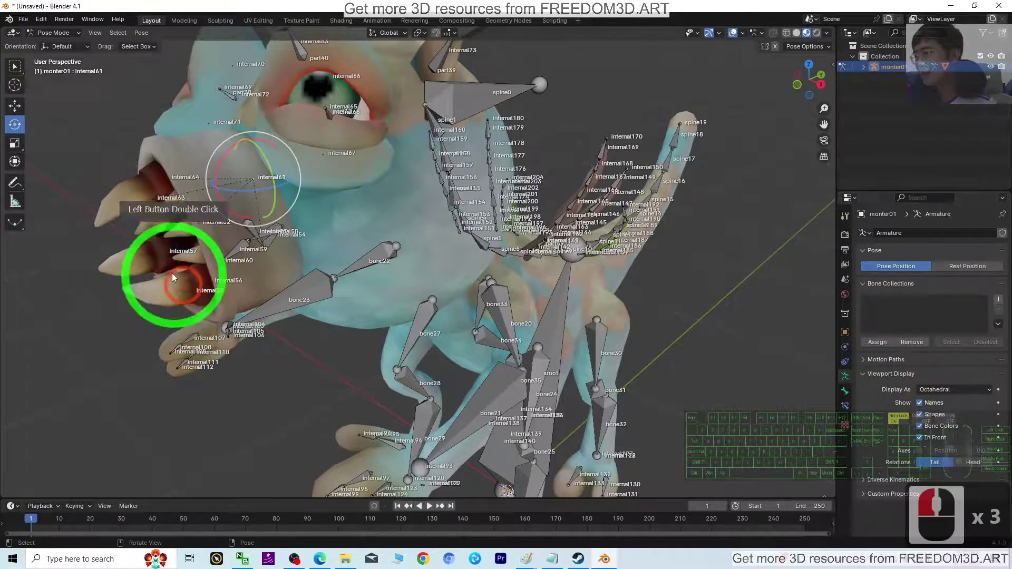
scroll(179, 257, up, 5)
scroll(179, 305, down, 5)
scroll(262, 298, up, 5)
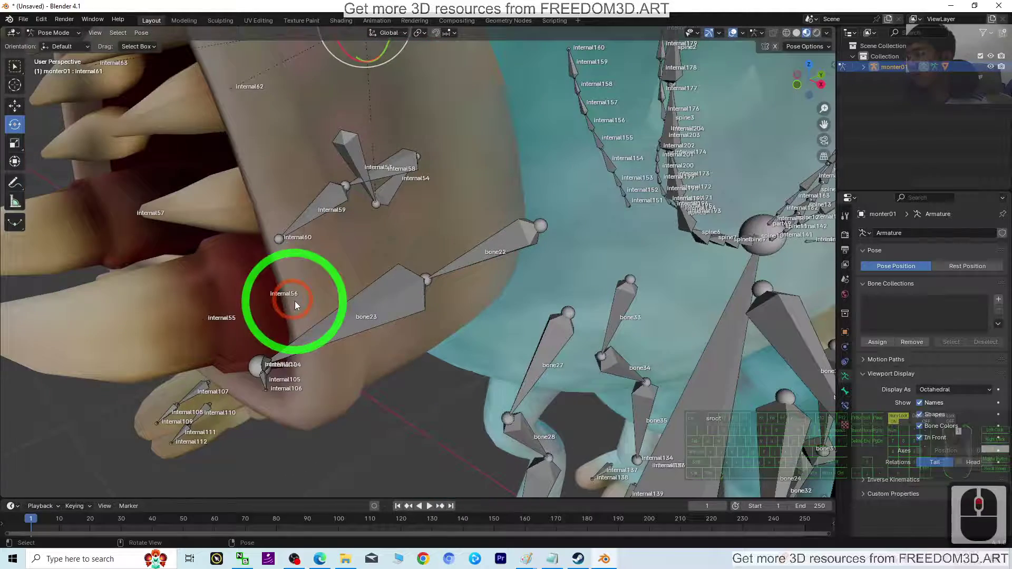
- Try rotating the lower mouth bone internal56 and undo the rotation
click(267, 295)
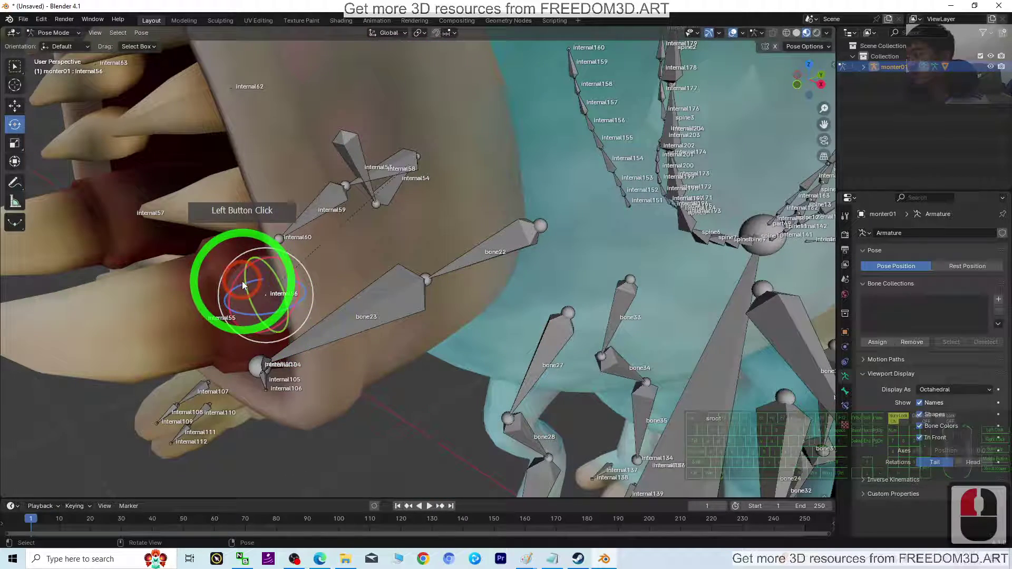
drag(235, 291, 287, 256)
scroll(421, 277, down, 3)
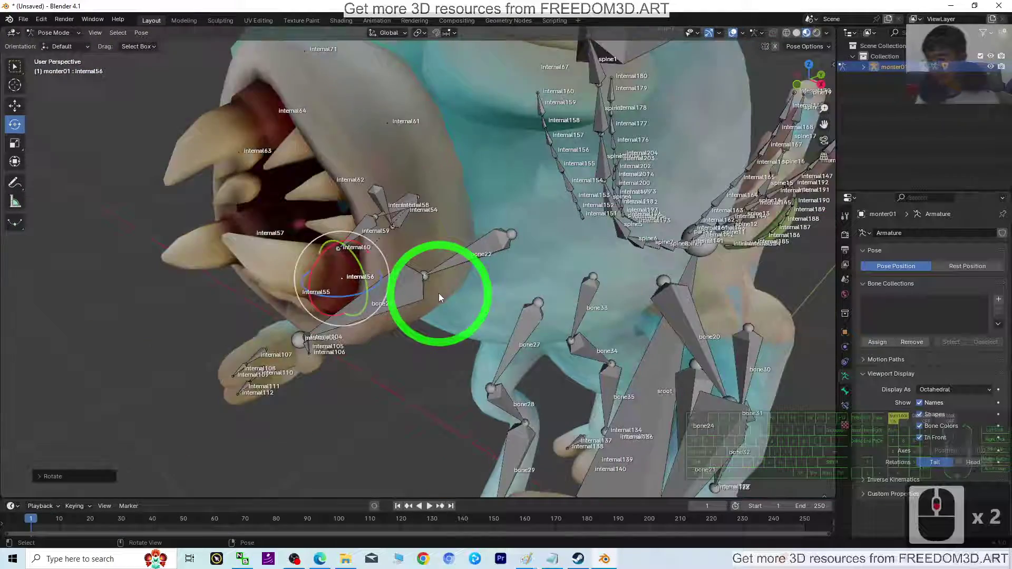
key(ctrl+z)
- Hide the armature's bone names in the viewport
scroll(432, 308, down, 3)
scroll(662, 284, down, 3)
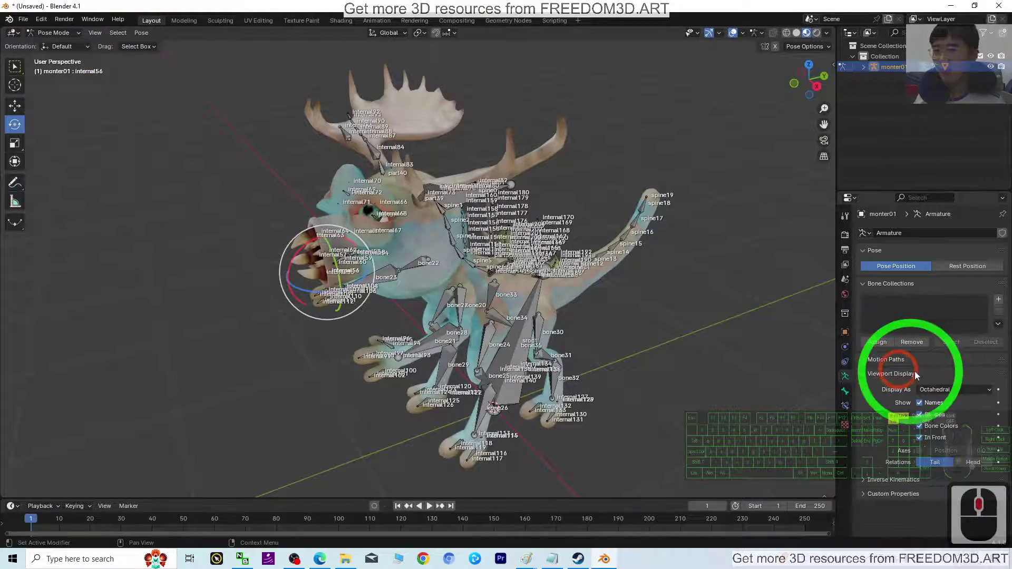
click(921, 404)
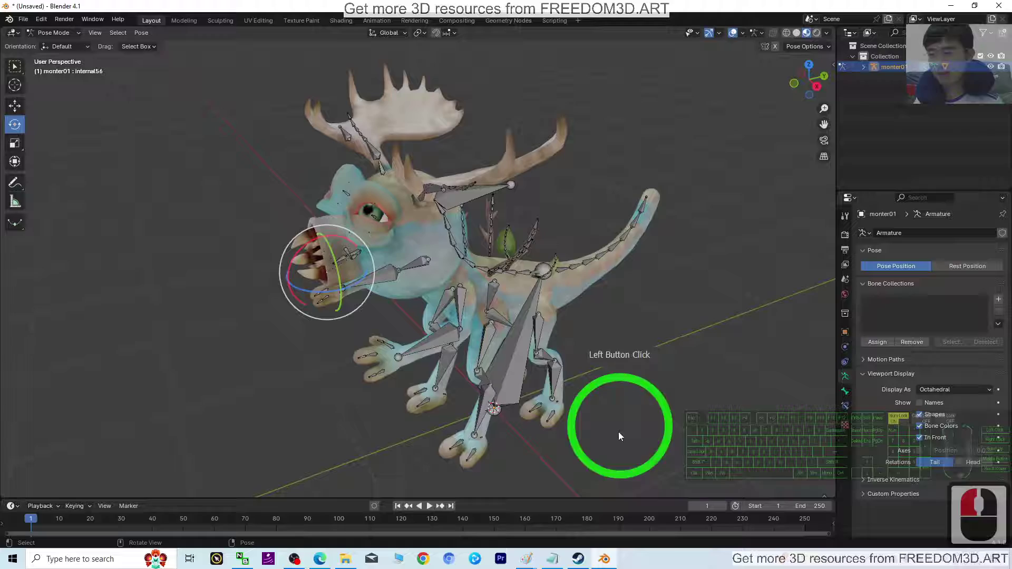
- Switch to the Notepad note, highlight "Creature Creator" and "Blender 4.1" in turn, and return to Blender
click(577, 558)
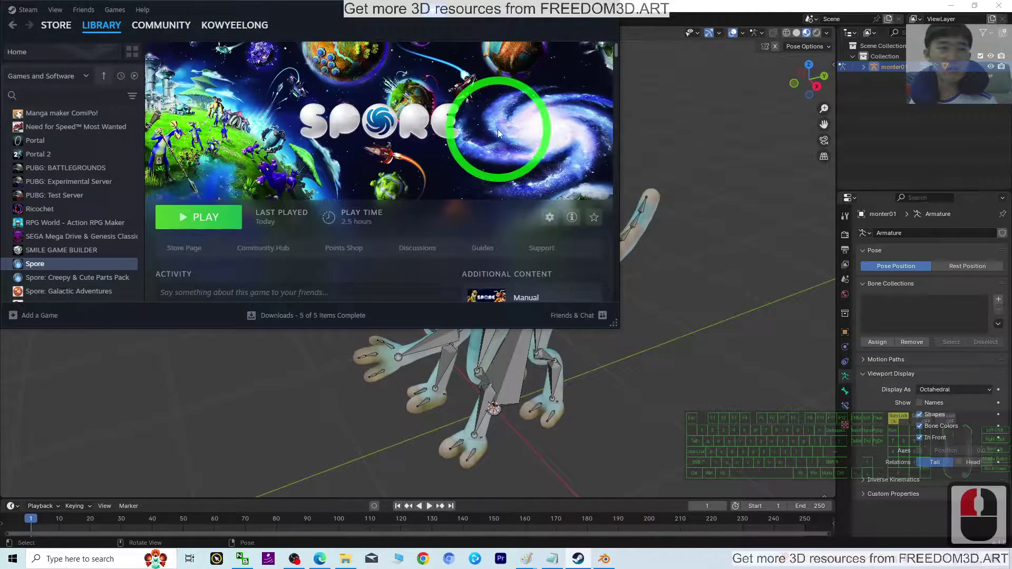
click(552, 559)
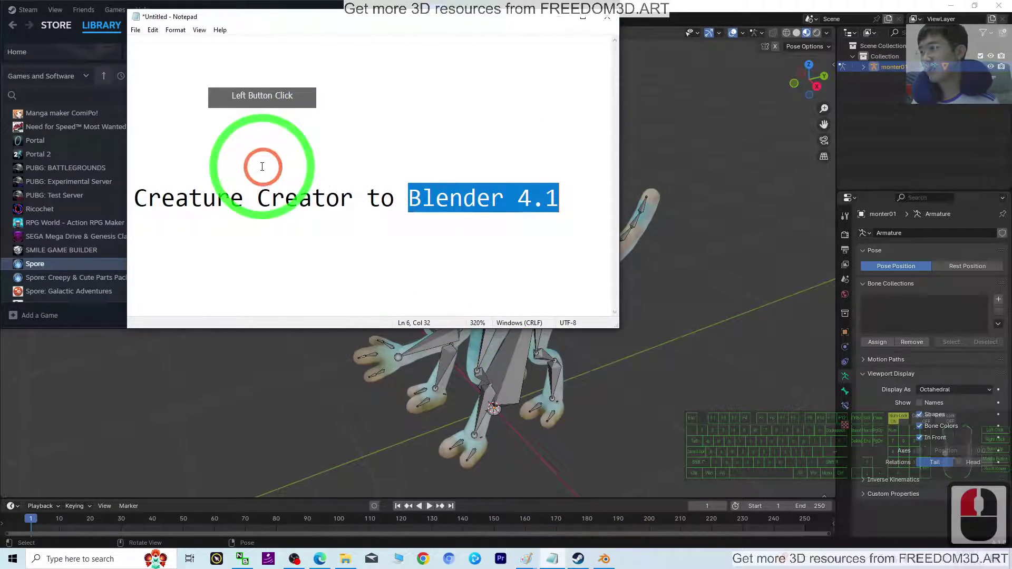
drag(127, 198, 348, 206)
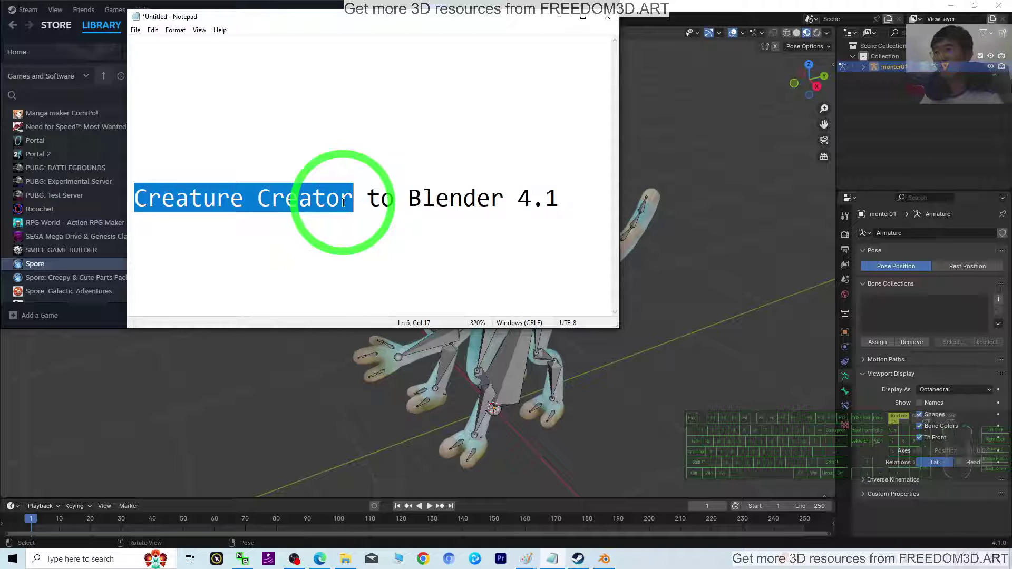
click(401, 178)
drag(421, 208, 582, 196)
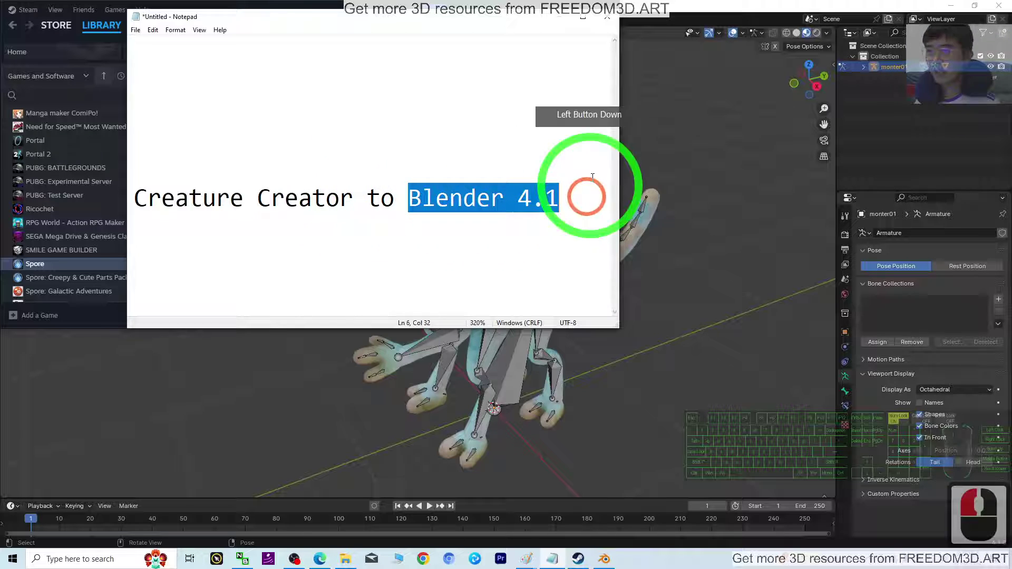
click(680, 13)
- Examine the rigged creature from the front and side, and select its textured mesh
click(490, 253)
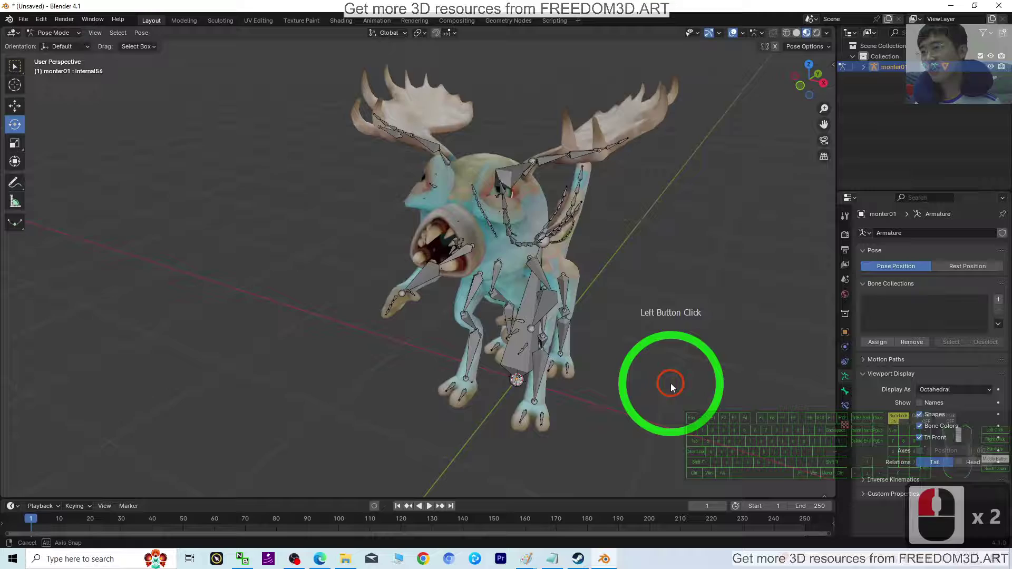
click(610, 260)
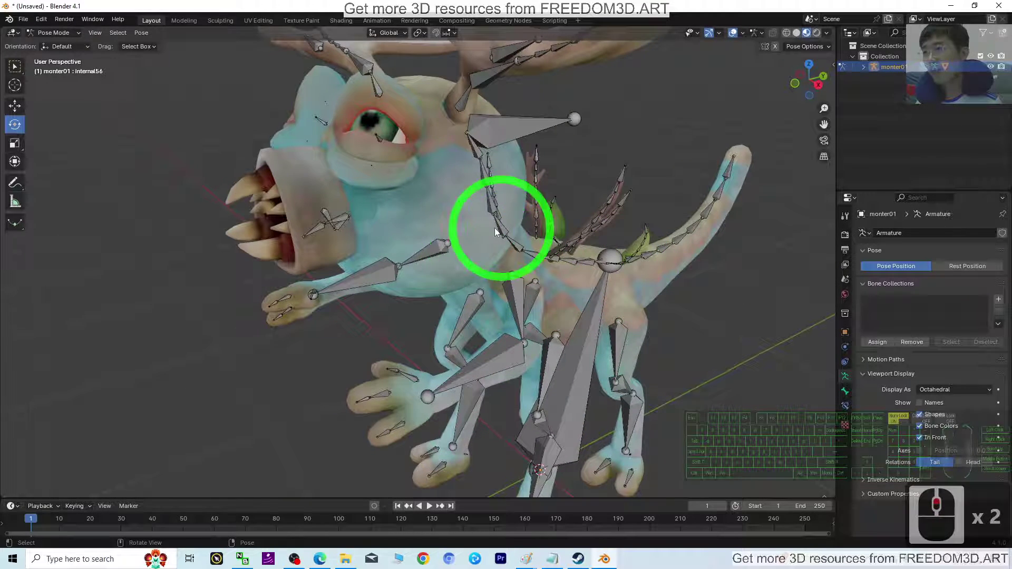
click(526, 244)
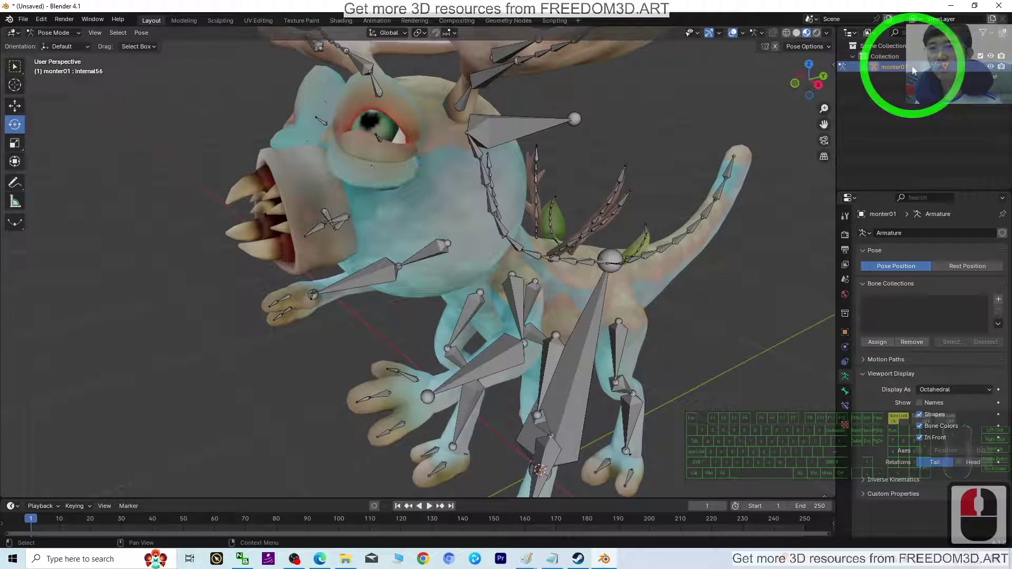
click(931, 75)
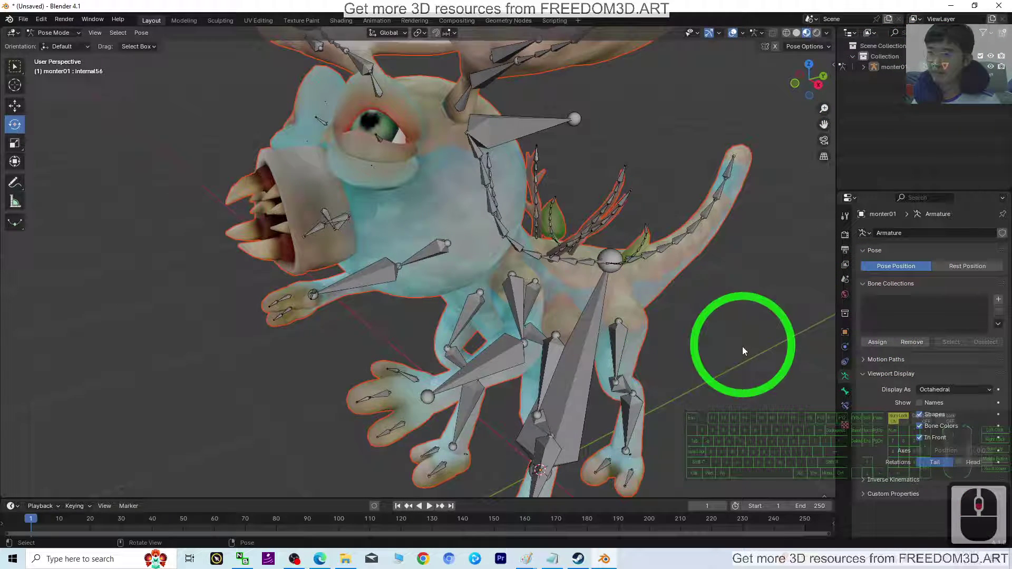
scroll(733, 355, down, 2)
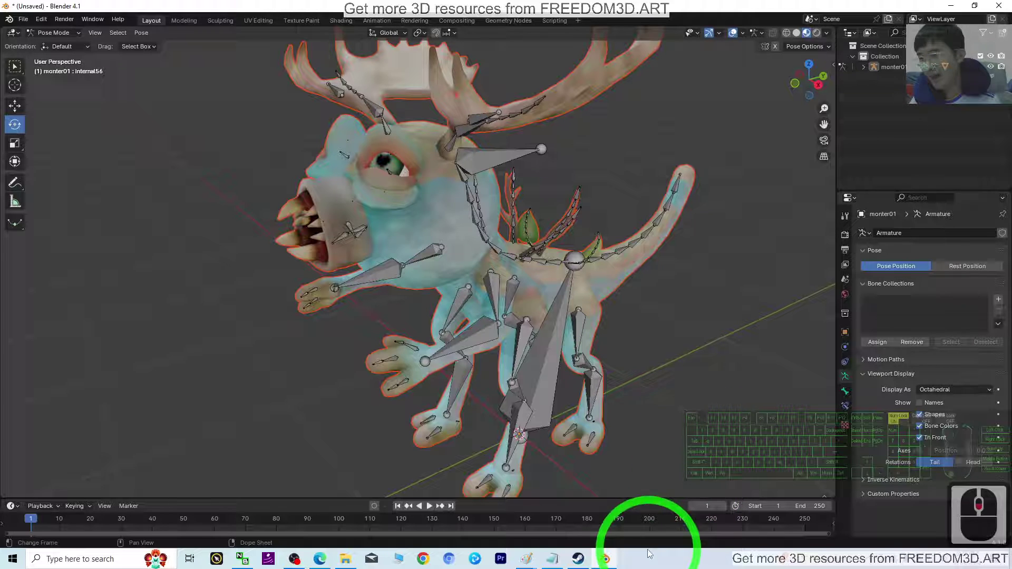
- Bring the Notepad note up again, centre its window, highlight parts of its title line, and return to Blender
click(551, 559)
click(446, 16)
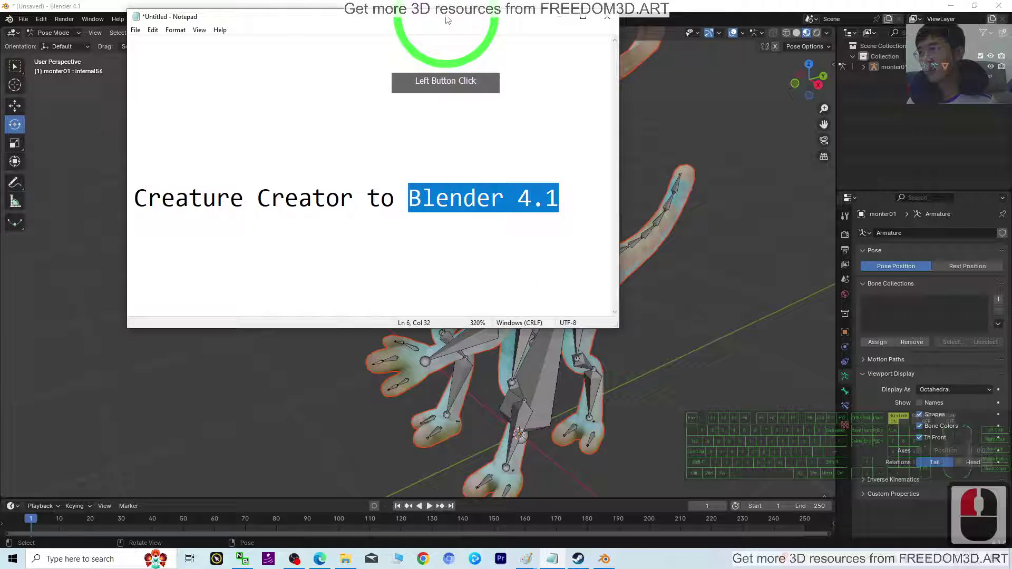
drag(445, 16, 572, 110)
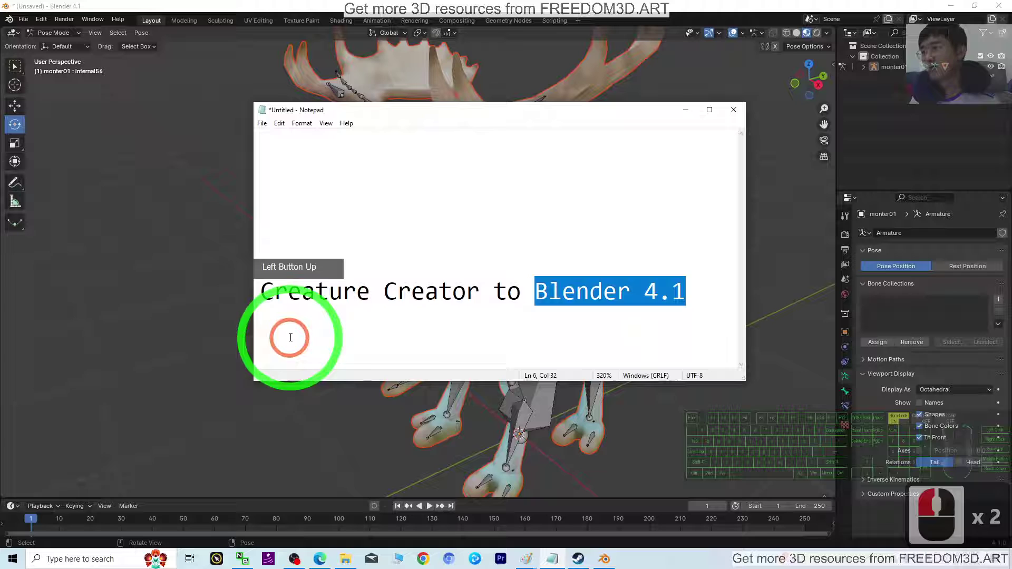
click(255, 290)
drag(256, 291, 696, 297)
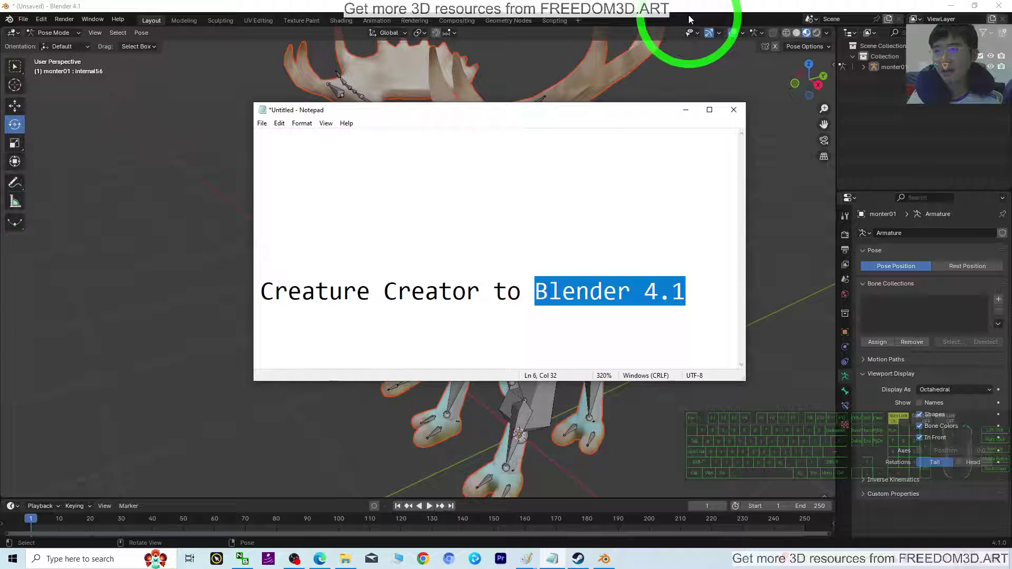
click(676, 444)
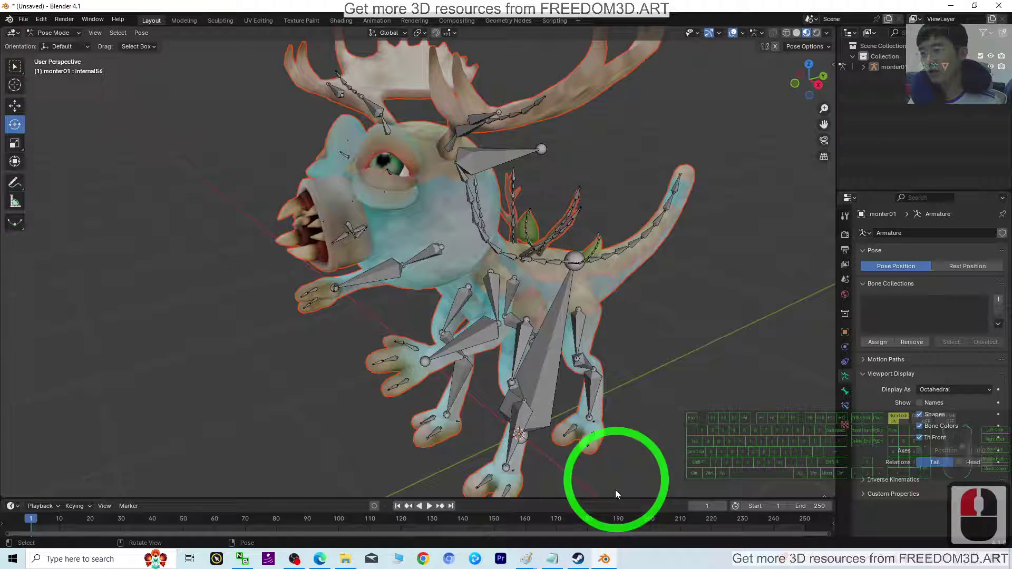
drag(678, 8, 443, 43)
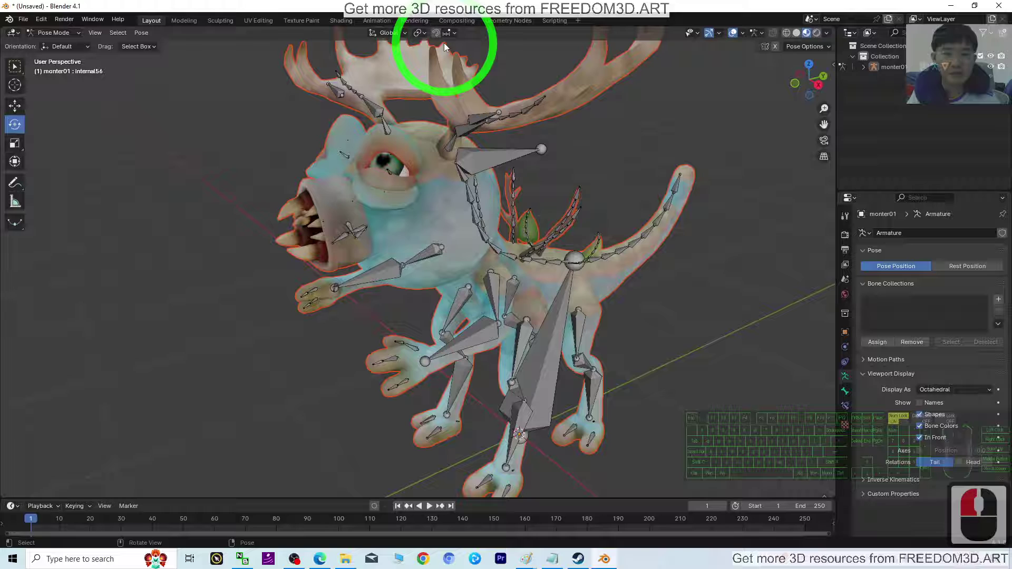